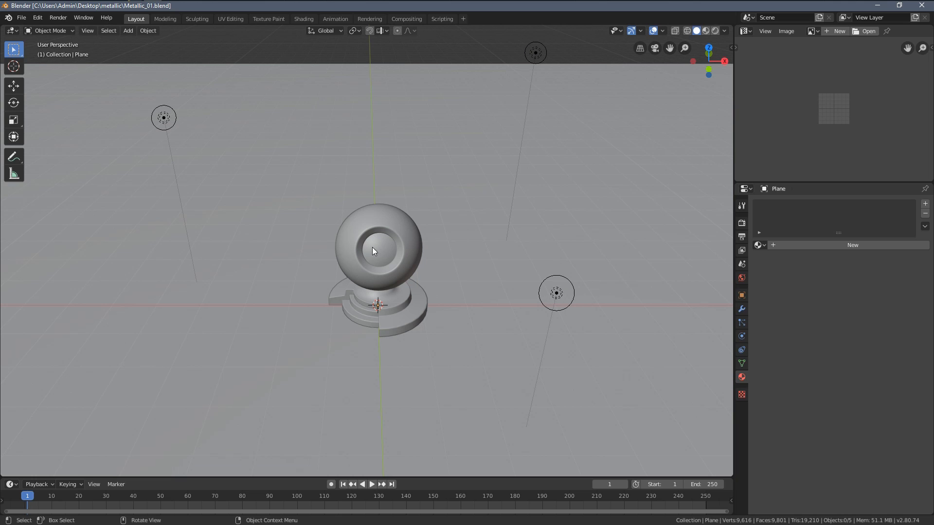
Step: Switch to the Shading workspace and create a new material for the Chocofur_Glossy_Basic shader ball
left_click(304, 19)
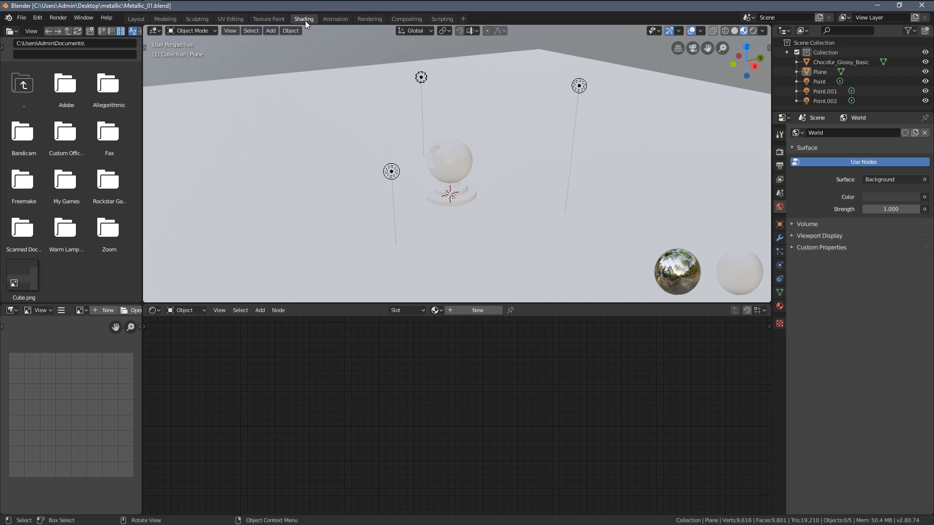
middle_click_drag(347, 120, 489, 139)
scroll(466, 158, "up", 4)
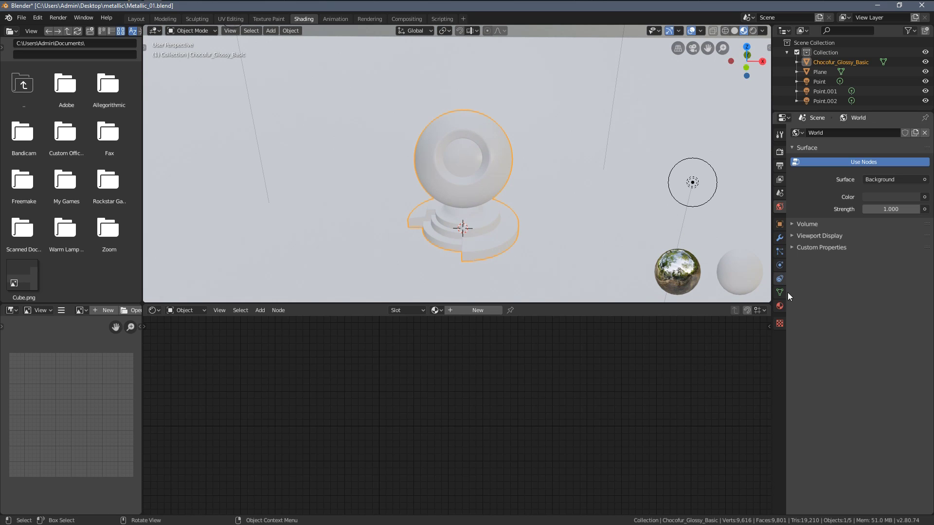
left_click(780, 306)
left_click(846, 172)
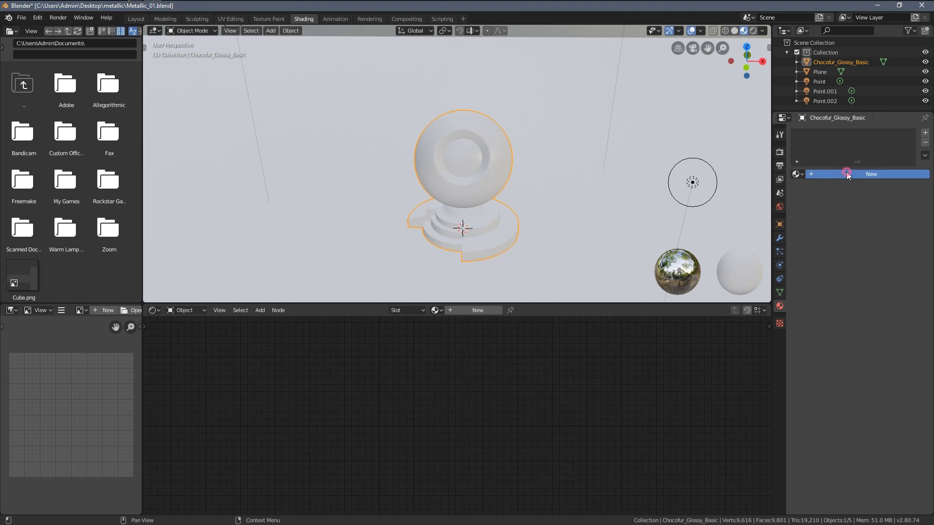
Step: Set the Principled BSDF's Metallic value to 1.000
scroll(525, 367, "up", 6)
middle_click_drag(489, 357, 530, 416)
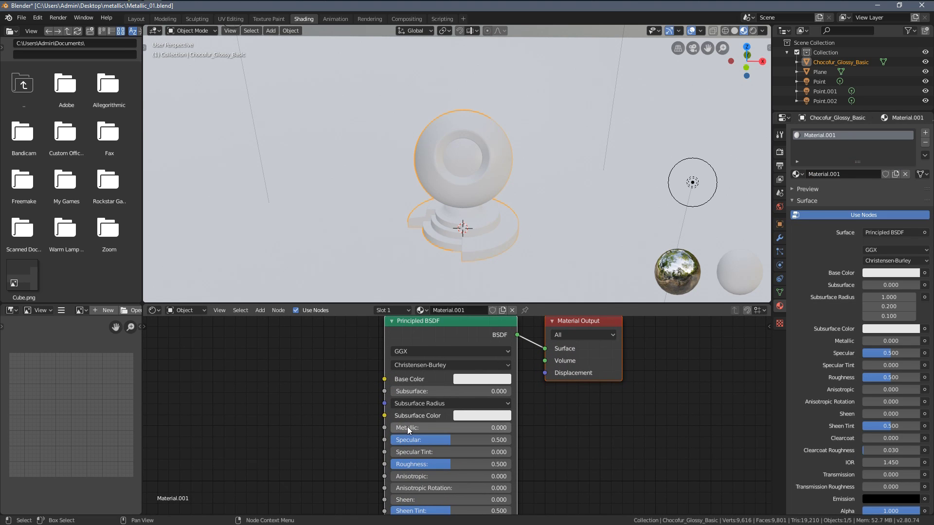
left_click_drag(410, 427, 512, 427)
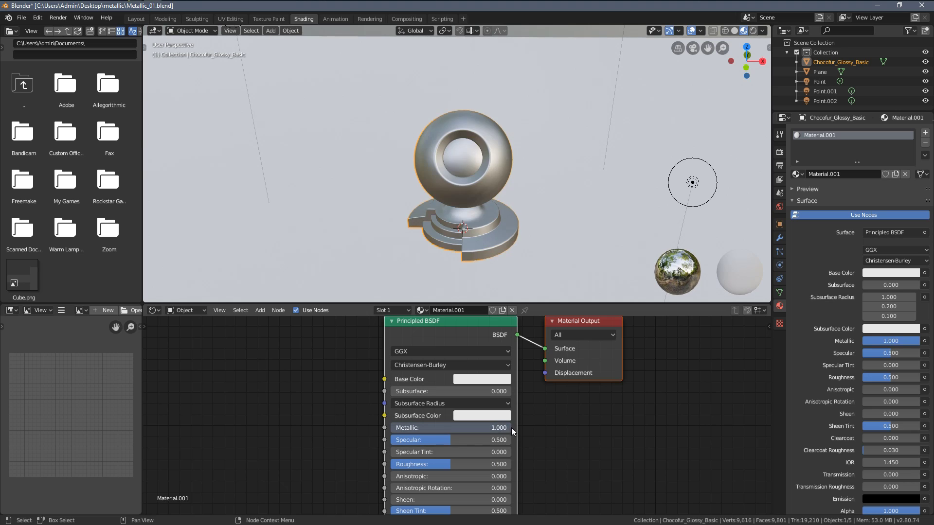
Step: Lower the Principled BSDF's Roughness to about 0.123 for a sharper metallic reflection
scroll(492, 209, "up", 3)
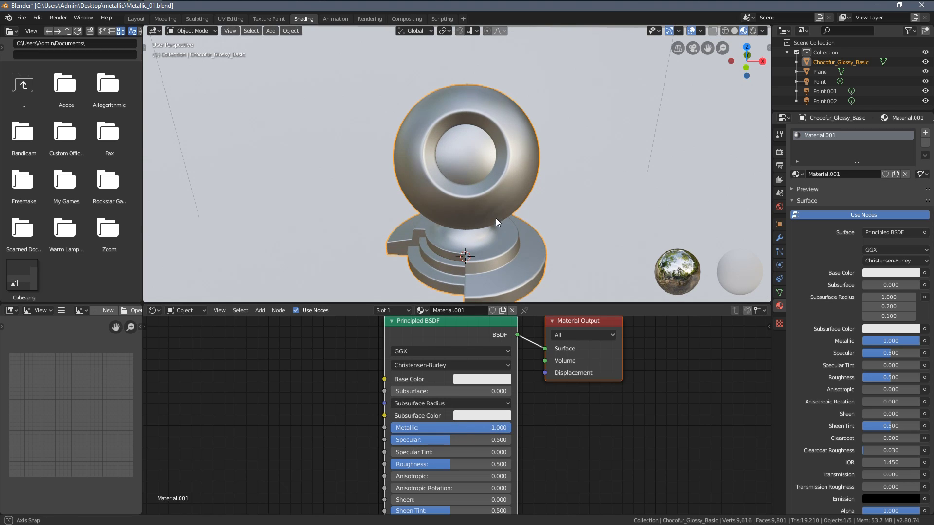
middle_click_drag(495, 218, 448, 217)
middle_click_drag(466, 133, 541, 193)
scroll(559, 199, "up", 2)
scroll(560, 199, "up", 1)
scroll(550, 208, "down", 2)
middle_click_drag(452, 392, 452, 348)
scroll(452, 348, "up", 2)
left_click_drag(444, 422, 422, 422)
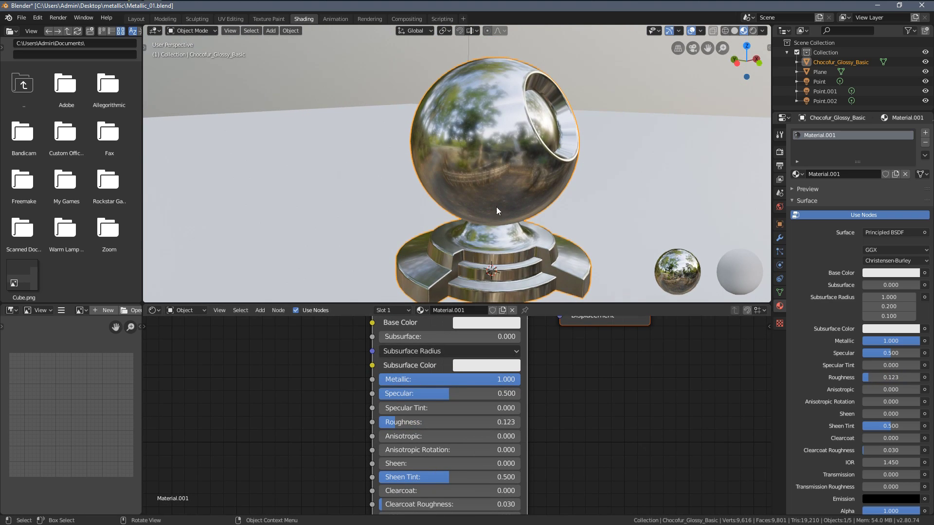
Step: Compare rough and polished metal by raising Roughness to about 0.659, then lowering it to about 0.073
middle_click_drag(496, 206, 410, 185)
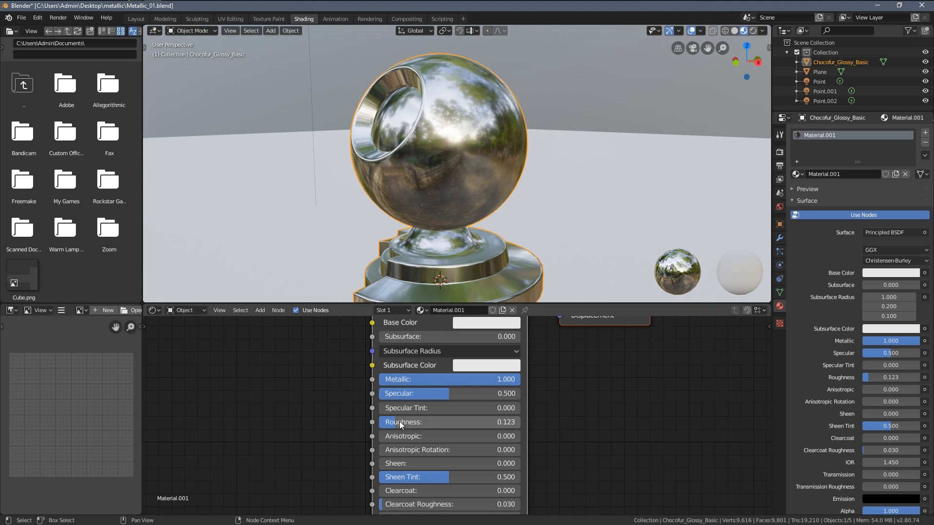
left_click_drag(402, 422, 484, 423)
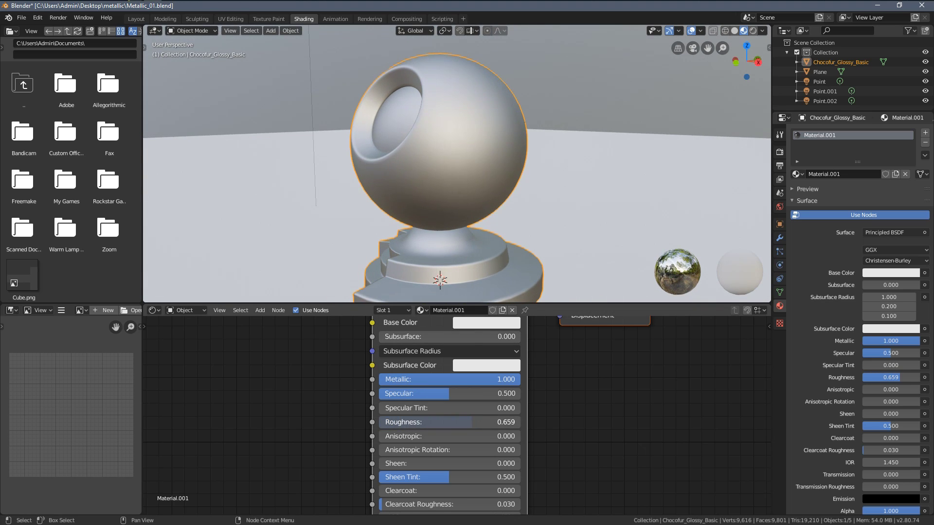
middle_click_drag(469, 190, 521, 194)
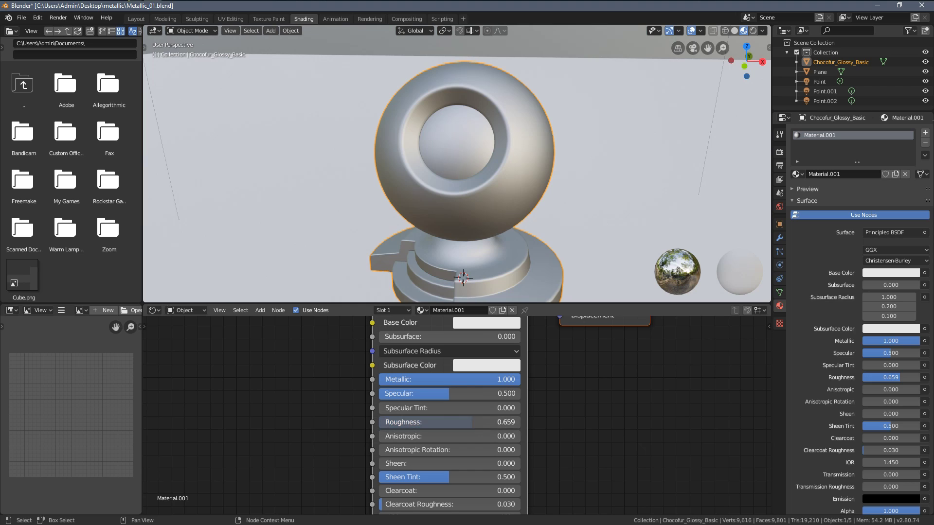
left_click_drag(472, 422, 390, 422)
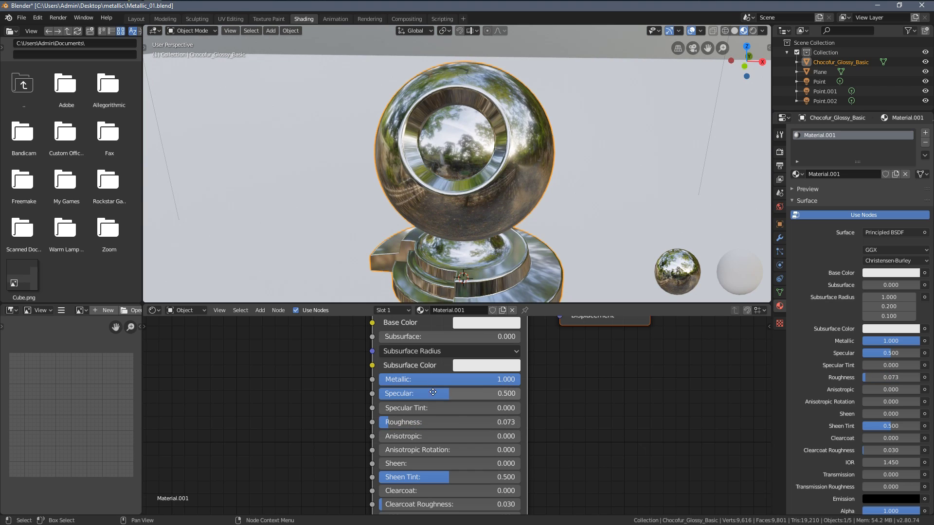
Step: Change the Base Color to a golden orange with hue about 0.097 and saturation about 0.643
middle_click_drag(433, 392, 442, 399)
left_click(458, 372)
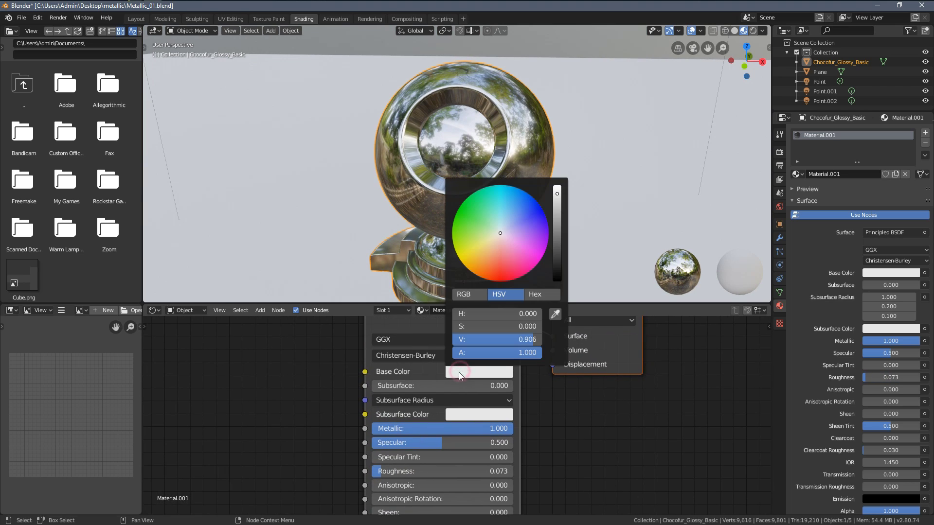
left_click_drag(499, 234, 483, 254)
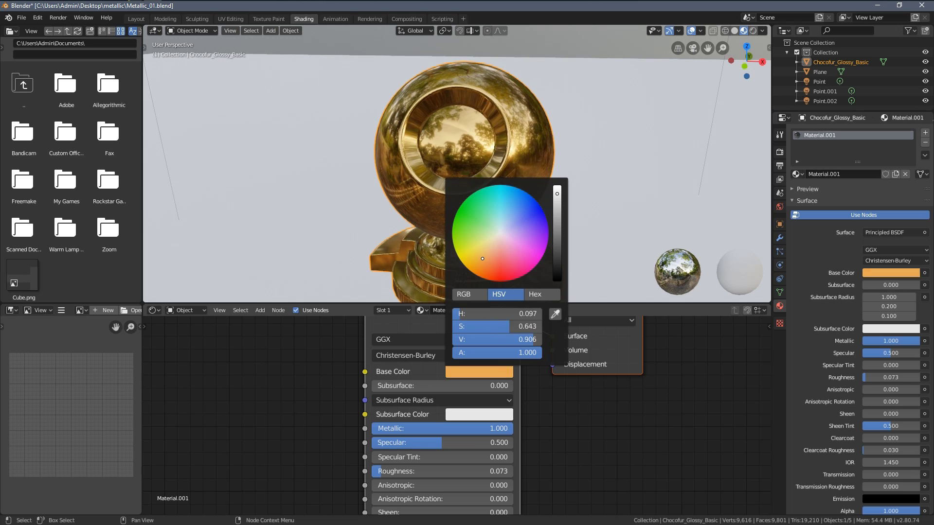
middle_click_drag(565, 117, 513, 174)
scroll(513, 173, "down", 2)
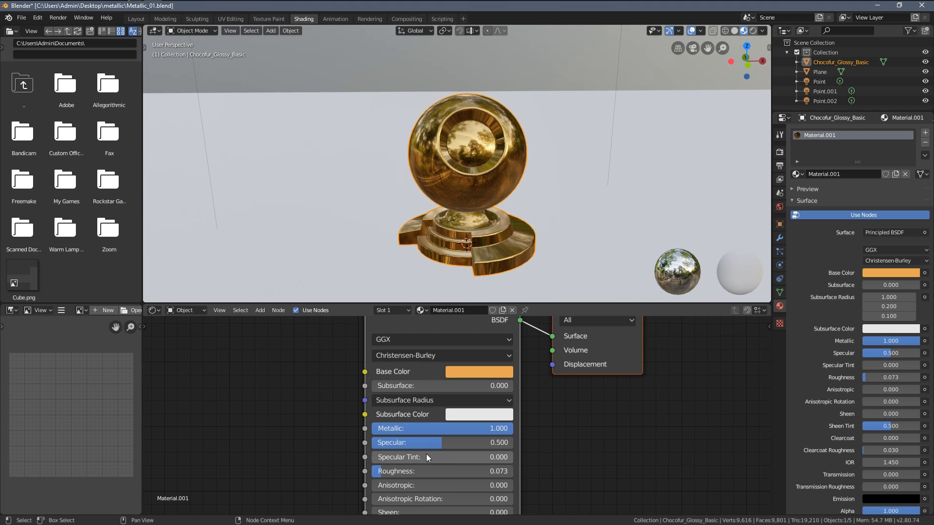
Step: Set the gold material's Roughness to about 0.264 and check the reflections on the shader ball
mouse_move(395, 471)
left_mouse_down()
mouse_move(418, 472)
mouse_move(409, 472)
left_mouse_up()
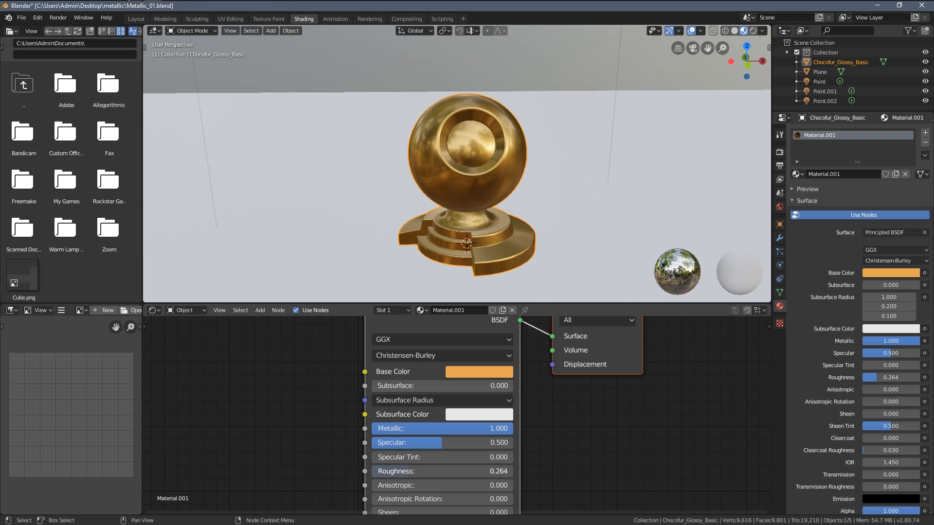
middle_click_drag(502, 178, 507, 197)
scroll(550, 196, "up", 3)
scroll(503, 200, "down", 2)
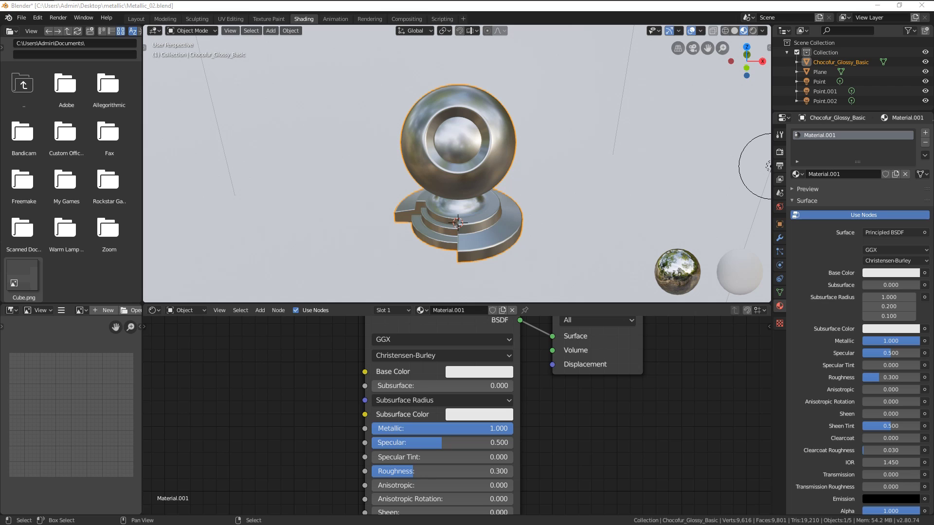
Step: Place the Chocofur_Metal_Solid_01_diff.jpg image texture beside the Principled BSDF and connect its Color output to Base Color
left_click_drag(215, 387, 215, 387)
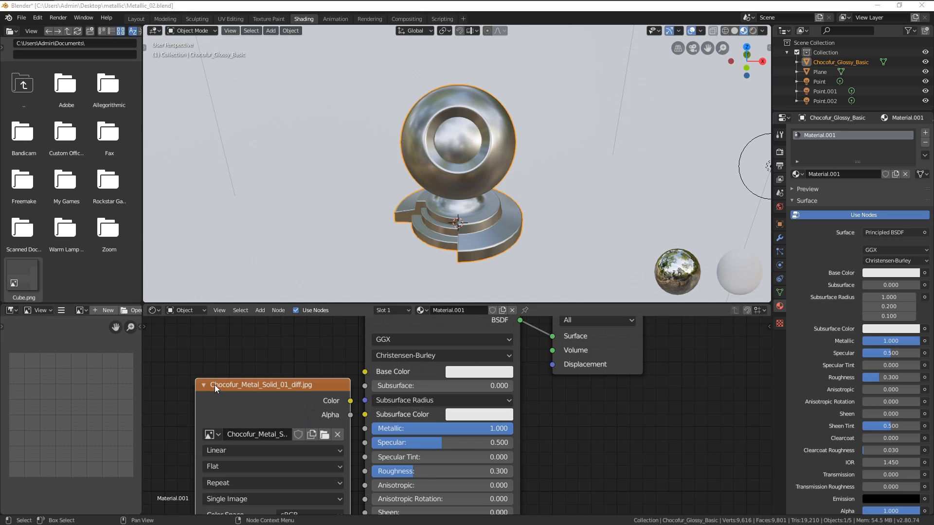
left_click_drag(278, 387, 205, 333)
scroll(232, 369, "down", 4)
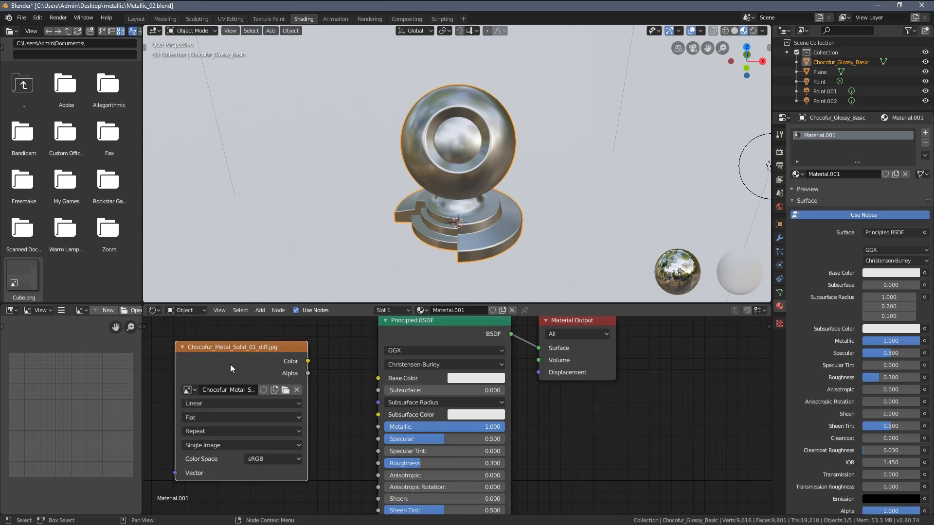
middle_click_drag(253, 364, 285, 386)
left_click_drag(286, 376, 261, 358)
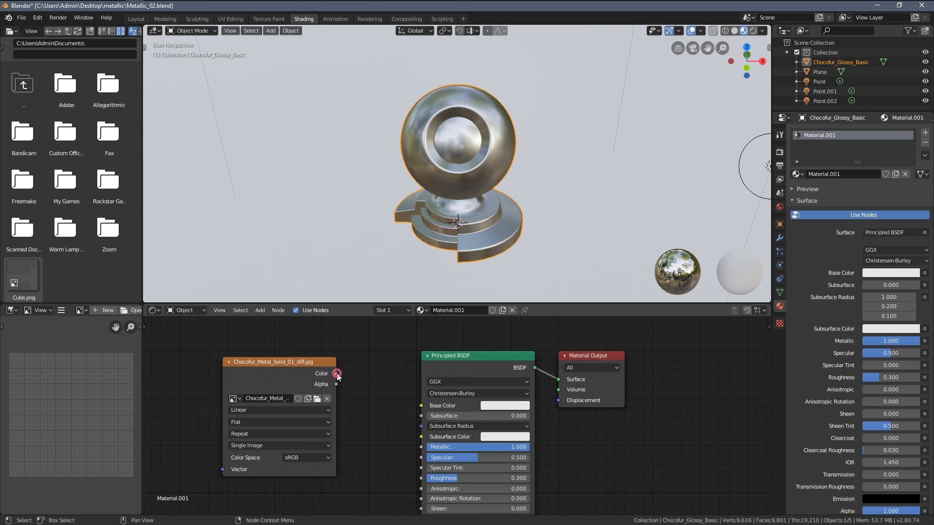
left_click_drag(427, 408, 423, 406)
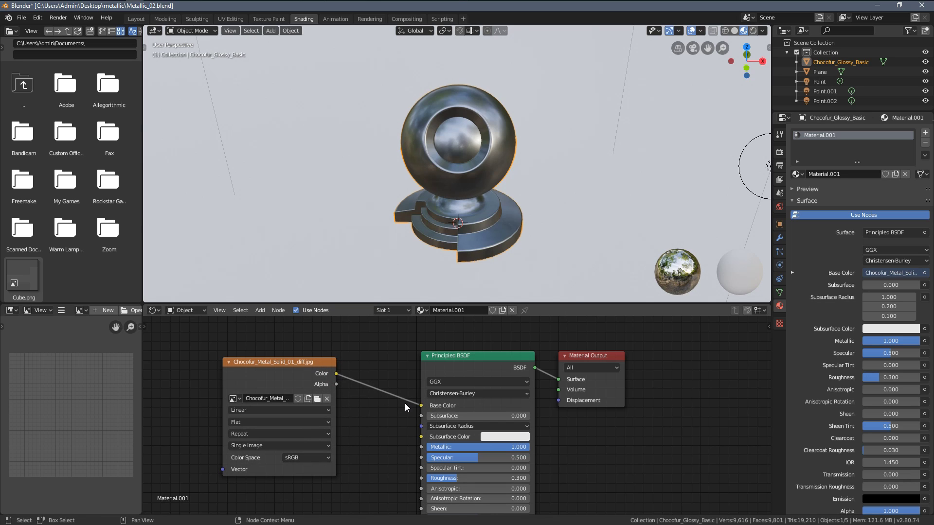
Step: Move the image texture node farther from the Principled BSDF and connect its Color output to Roughness as well
scroll(415, 230, "up", 5)
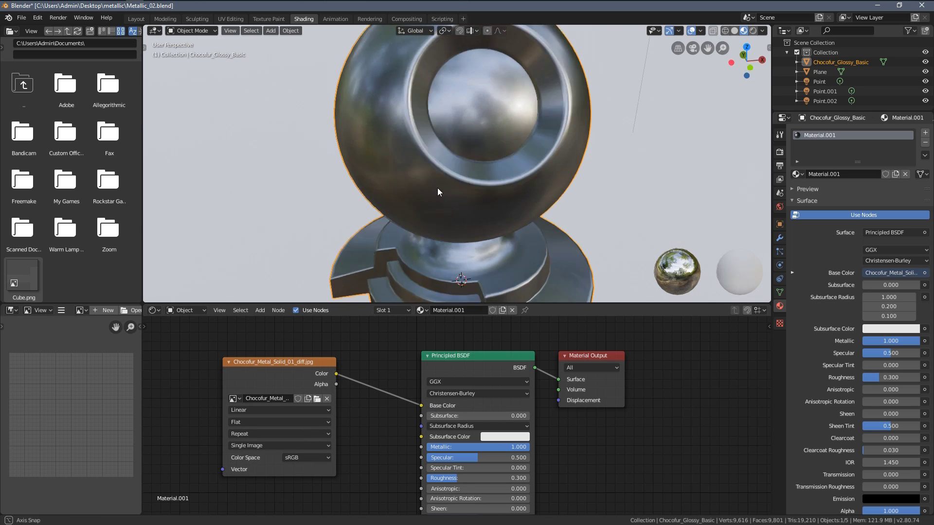
middle_click_drag(437, 188, 510, 179)
middle_click_drag(430, 145, 472, 137)
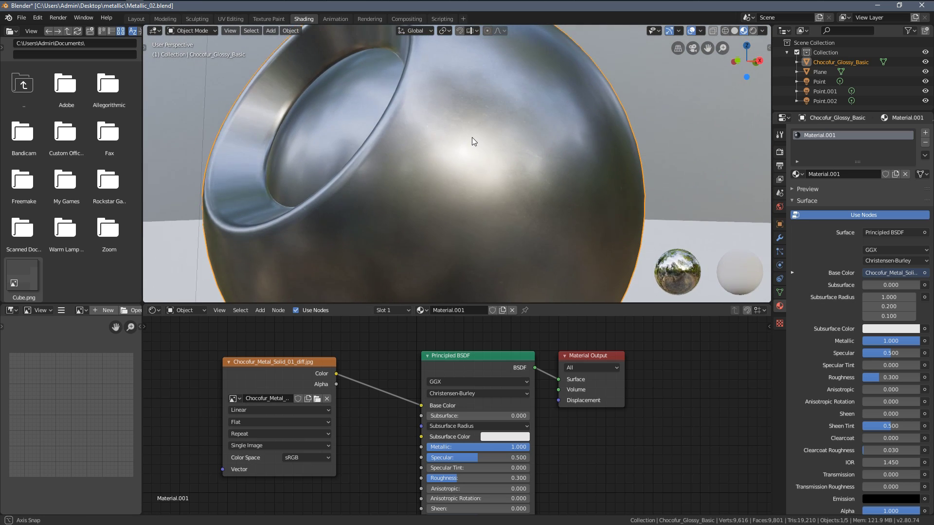
scroll(340, 394, "down", 1)
middle_click_drag(340, 390, 381, 392)
left_click_drag(379, 378, 275, 378)
middle_click_drag(300, 383, 287, 367)
scroll(288, 367, "up", 2)
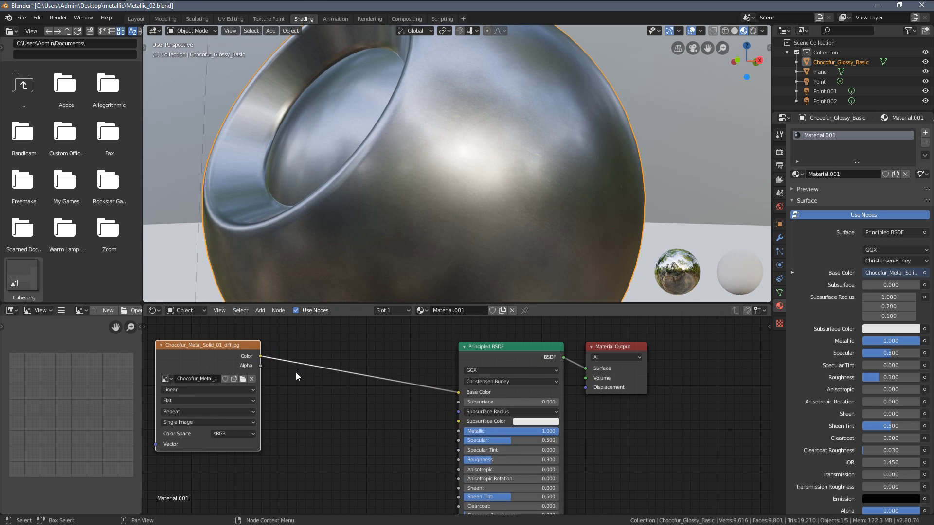
left_click_drag(261, 356, 458, 460)
Step: Examine the texture-driven roughness variation on the shader ball in an enlarged viewport
middle_click_drag(475, 150, 460, 179)
key("ctrl+space")
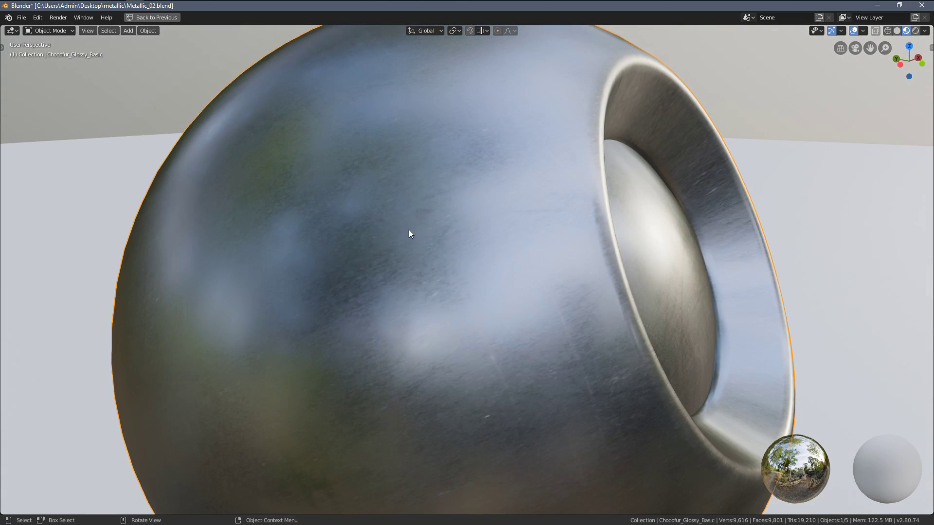
middle_click_drag(409, 229, 527, 250)
scroll(389, 271, "up", 2)
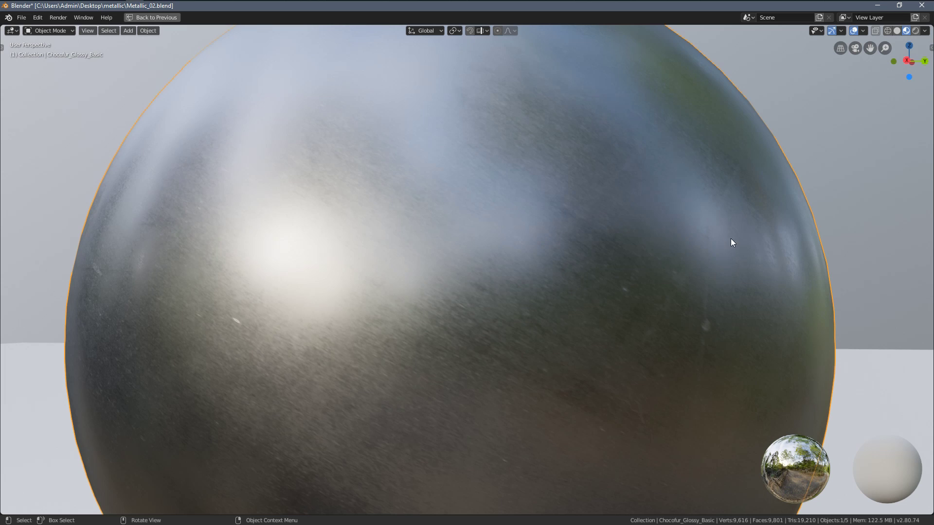
mouse_move(521, 288)
middle_mouse_down()
mouse_move(484, 288)
mouse_move(504, 219)
mouse_move(463, 217)
middle_mouse_up()
key("ctrl+space")
scroll(464, 220, "down", 2)
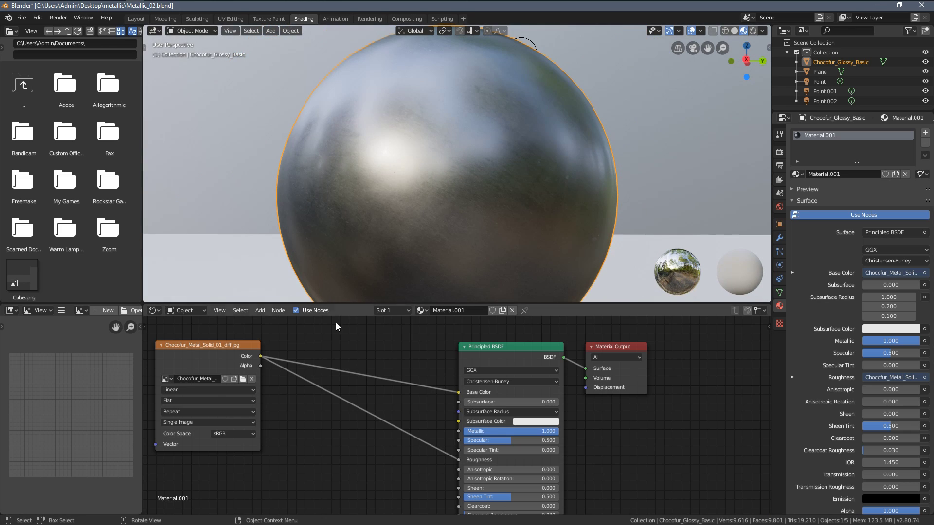
Step: Make room beside the image texture and insert a ColorRamp node into its link to Roughness
left_click_drag(241, 348, 199, 347)
middle_click_drag(271, 408, 322, 399)
key("shift+a")
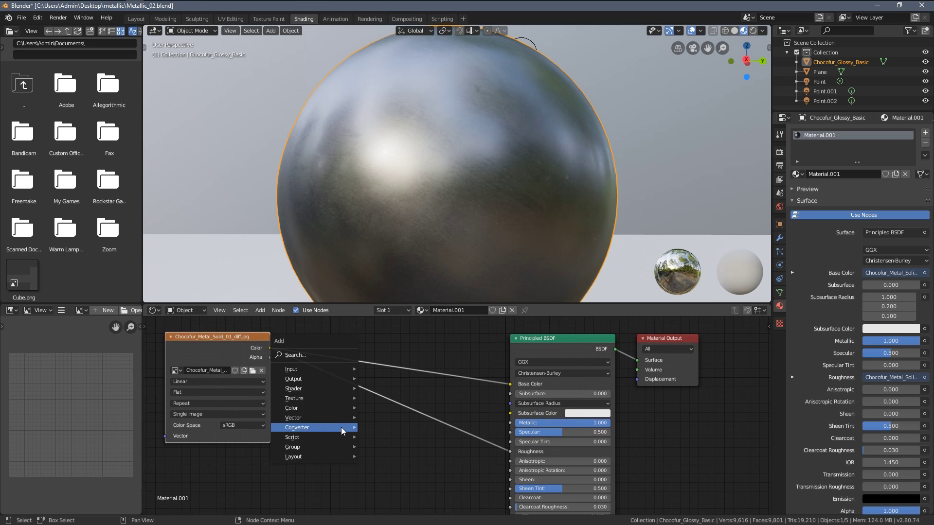
mouse_move(341, 427)
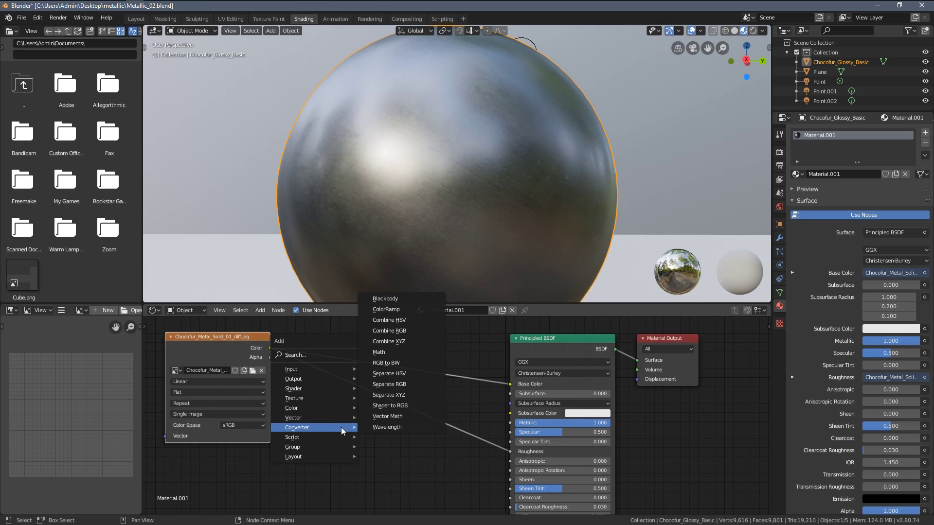
left_click(403, 309)
left_click(348, 372)
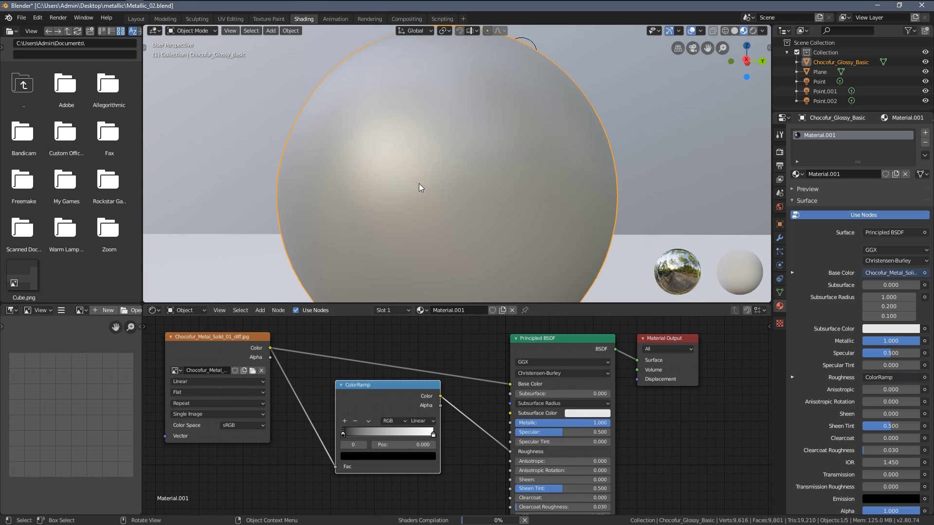
Step: Move the ColorRamp's black stop to about 0.073 and white stop to about 0.686, with B-Spline interpolation
scroll(431, 198, "up", 4)
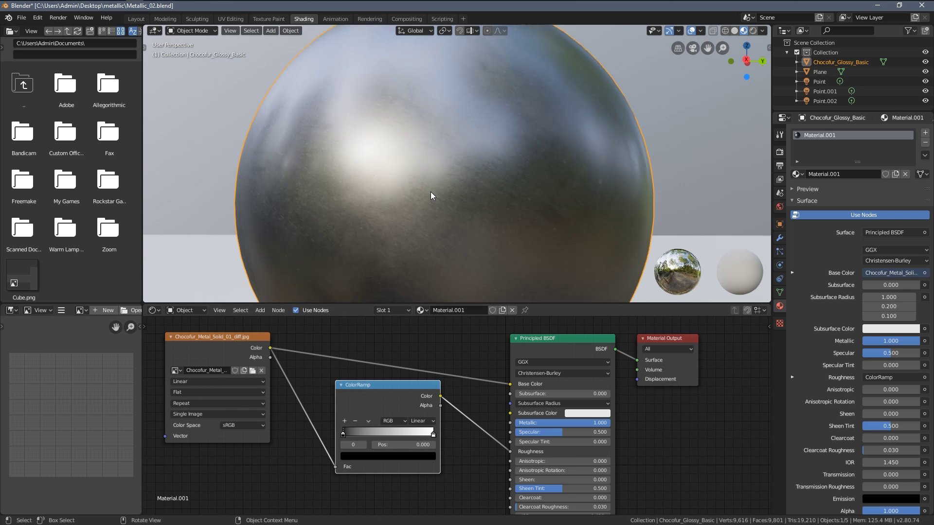
mouse_move(347, 436)
left_mouse_down()
mouse_move(366, 434)
mouse_move(352, 439)
left_mouse_up()
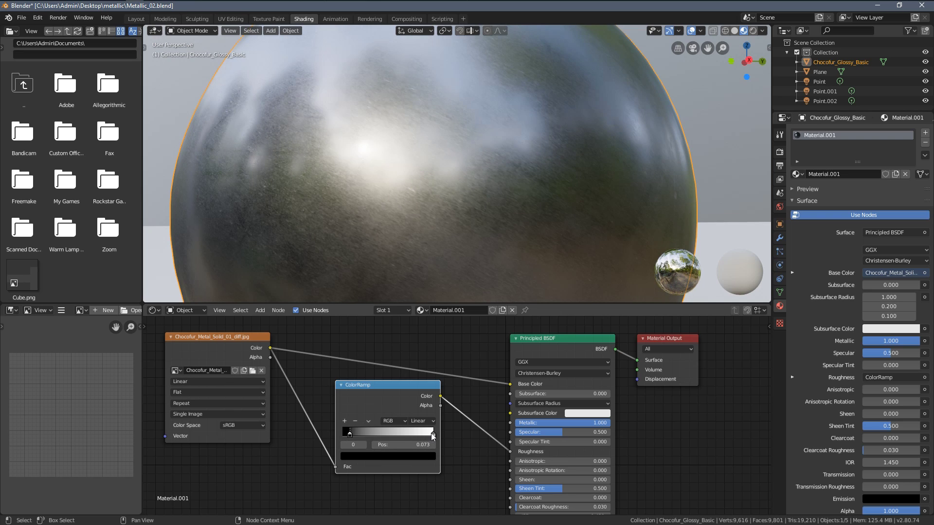
left_click_drag(423, 435, 404, 438)
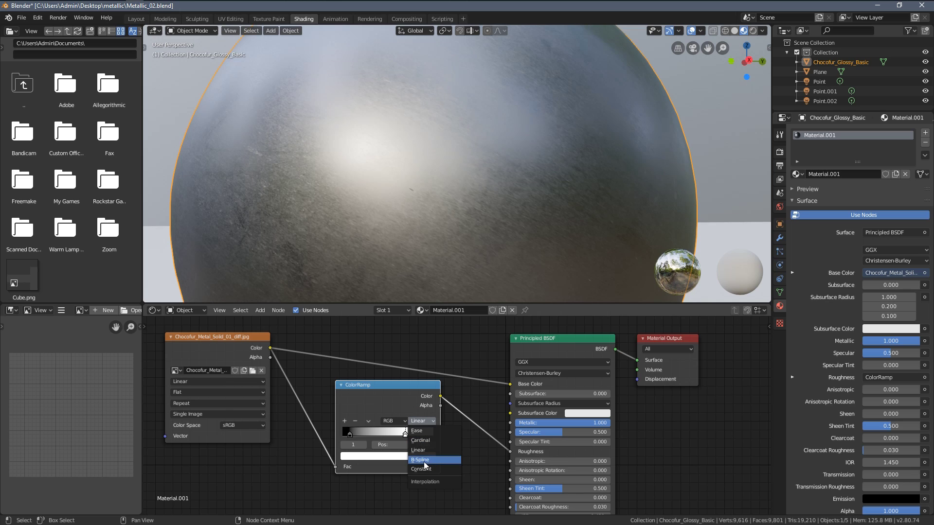
left_click(426, 460)
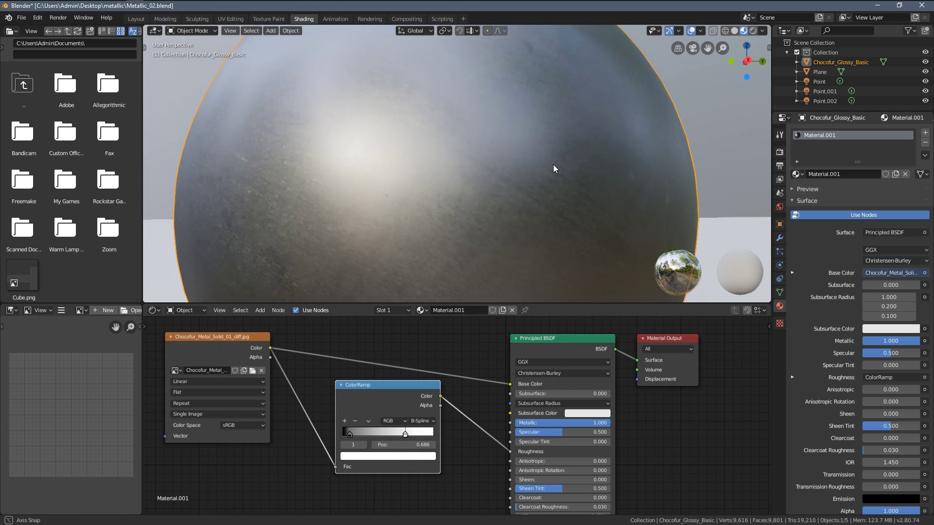
Step: Move the ColorRamp's white stop to about 0.841 and examine the metal surface in an enlarged viewport
middle_click_drag(553, 165, 426, 178)
scroll(481, 177, "down", 4)
scroll(481, 177, "down", 1)
key("ctrl+space")
scroll(510, 215, "up", 3)
mouse_move(538, 237)
middle_mouse_down()
mouse_move(484, 219)
mouse_move(384, 229)
mouse_move(548, 229)
mouse_move(434, 223)
mouse_move(456, 228)
middle_mouse_up()
key("ctrl+space")
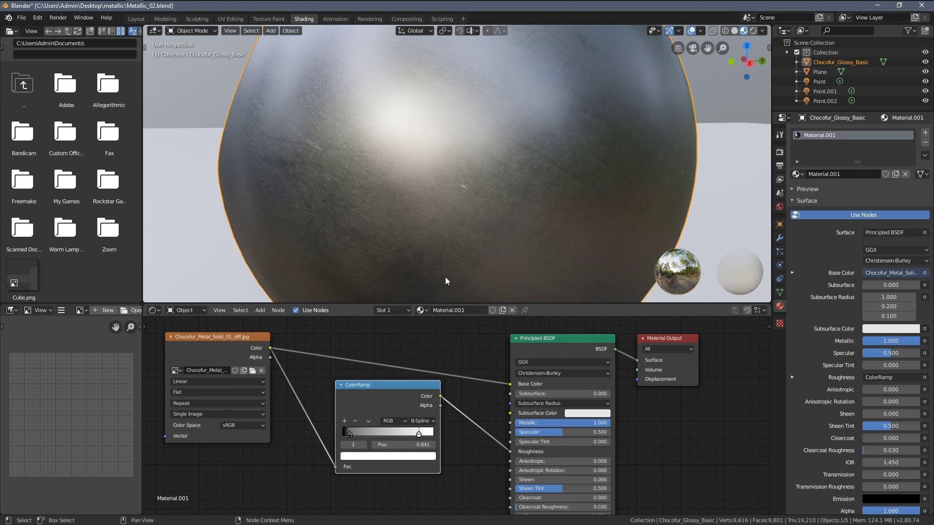
middle_click_drag(445, 281, 468, 207)
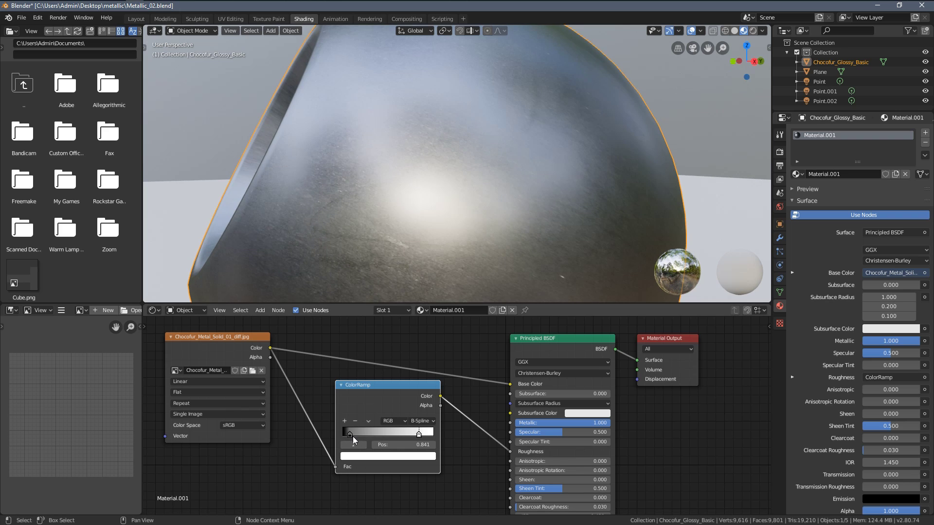
Step: Move the ColorRamp's black stop to about 0.141, checking the reflections on the shader ball in an enlarged viewport
left_click_drag(352, 434, 362, 436)
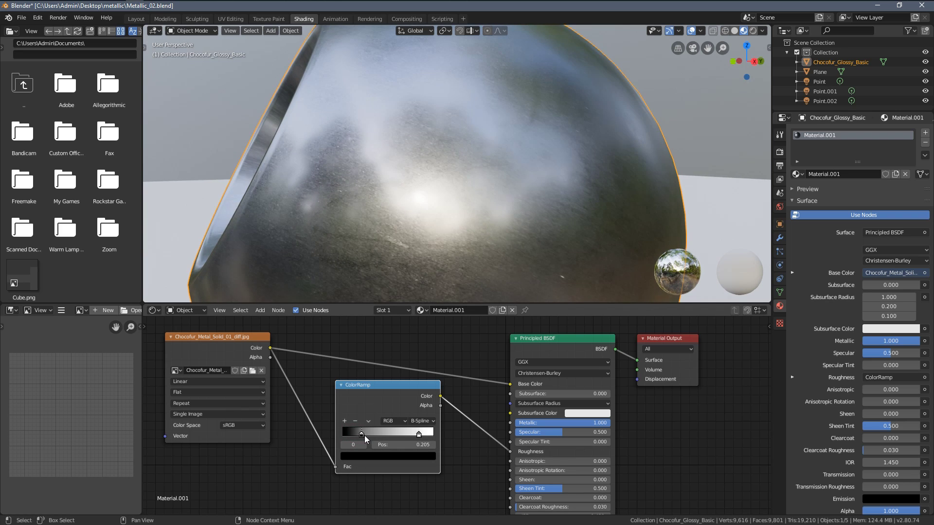
key("ctrl+space")
middle_click_drag(521, 168, 456, 231)
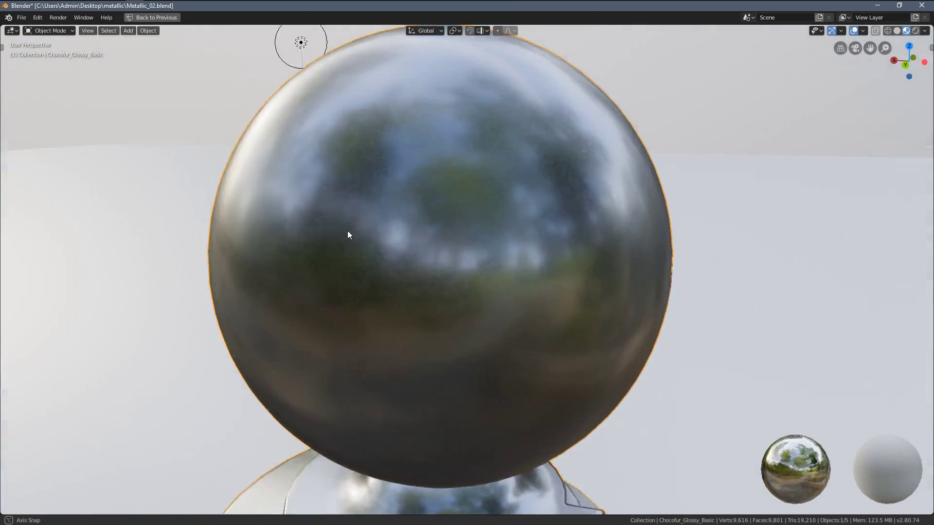
mouse_move(347, 235)
middle_mouse_down()
mouse_move(525, 243)
mouse_move(415, 229)
mouse_move(465, 246)
mouse_move(487, 235)
middle_mouse_up()
key("ctrl+space")
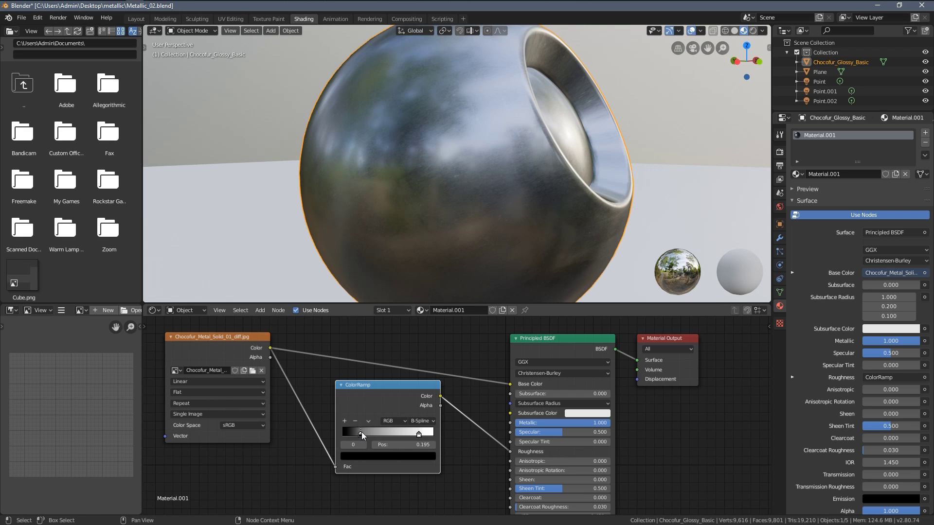
left_click_drag(357, 433, 355, 433)
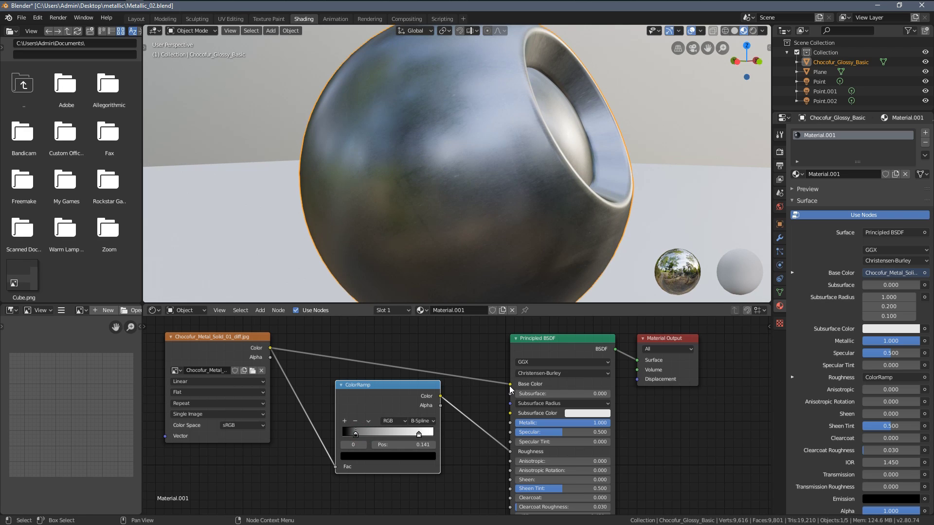
Step: Disconnect the image texture from Base Color and examine the untextured metal color from several angles in an enlarged viewport
left_click_drag(509, 386, 471, 345)
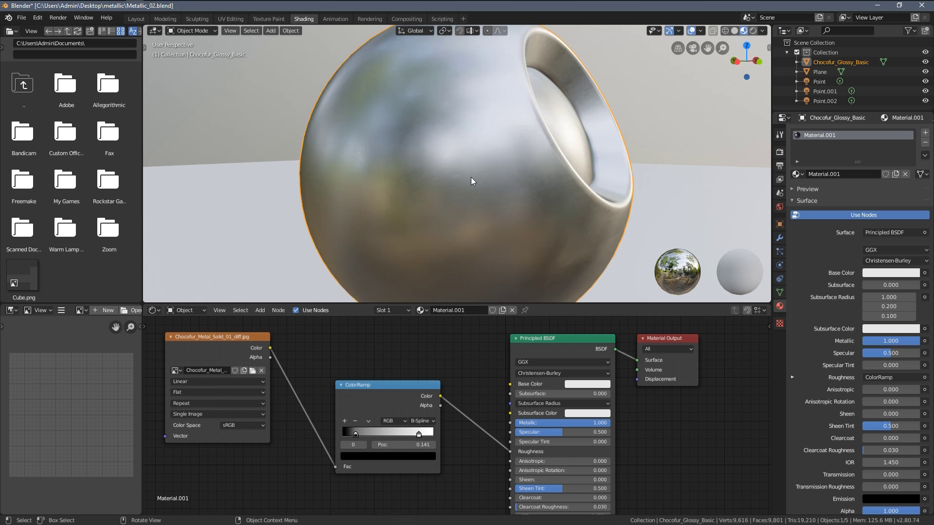
key("ctrl+space")
middle_click_drag(466, 187, 510, 208)
scroll(455, 196, "up", 3)
scroll(454, 193, "down", 3)
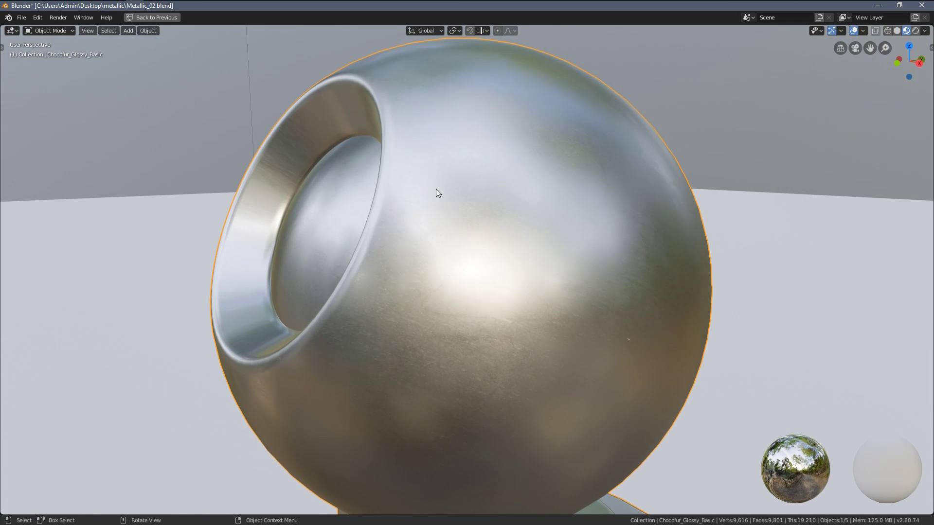
middle_click_drag(436, 190, 465, 164)
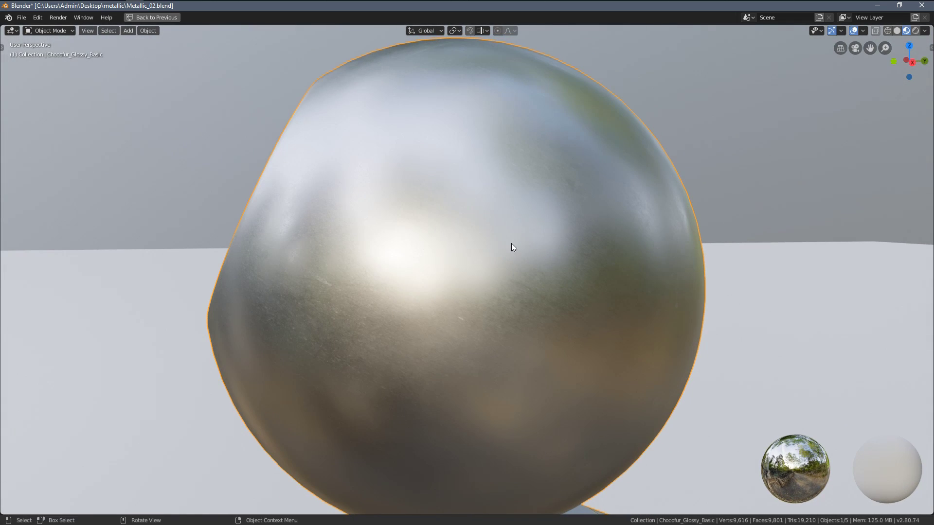
mouse_move(511, 244)
middle_mouse_down()
mouse_move(525, 228)
mouse_move(527, 241)
mouse_move(452, 244)
mouse_move(515, 247)
mouse_move(521, 264)
middle_mouse_up()
scroll(500, 244, "up", 1)
key("ctrl+alt+space")
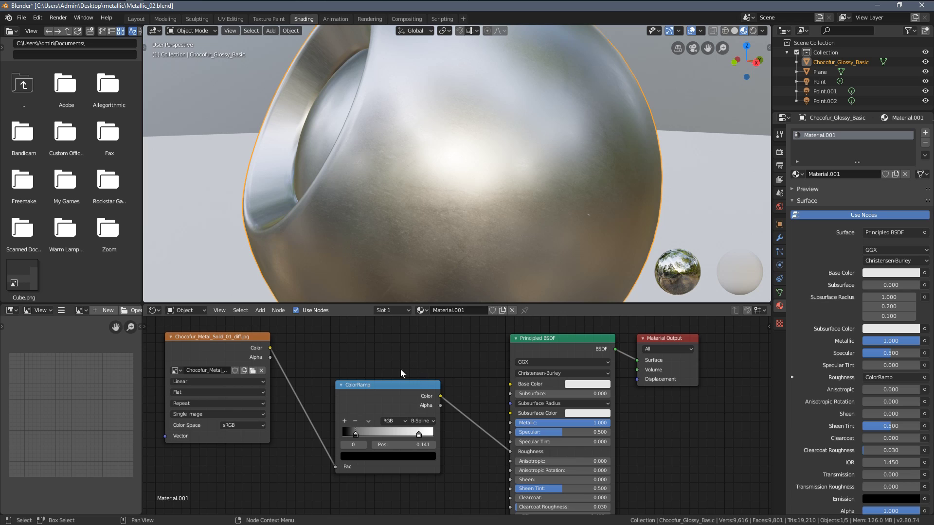
Step: Reposition the image texture and ColorRamp nodes, move the white stop to about 0.609, and inspect the surface in an enlarged viewport
left_click_drag(252, 342, 258, 342)
scroll(503, 155, "down", 3)
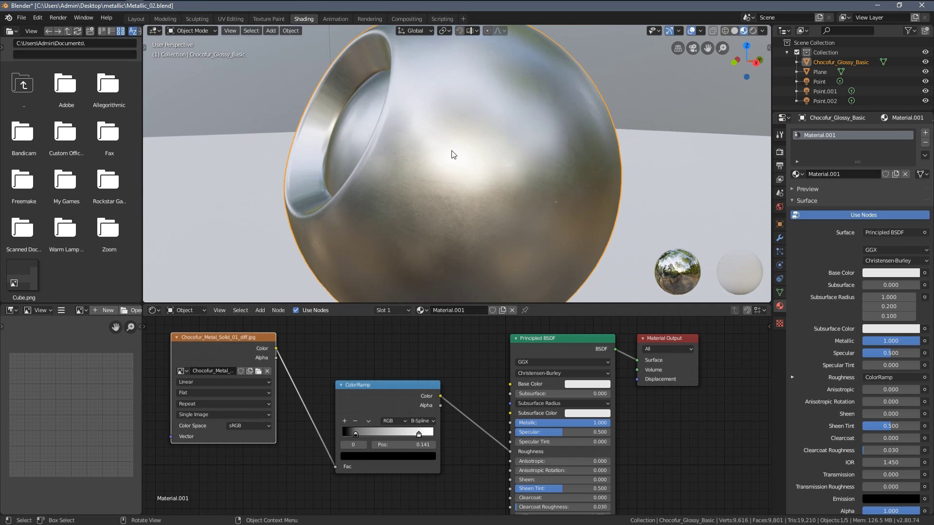
left_click_drag(380, 390, 381, 397)
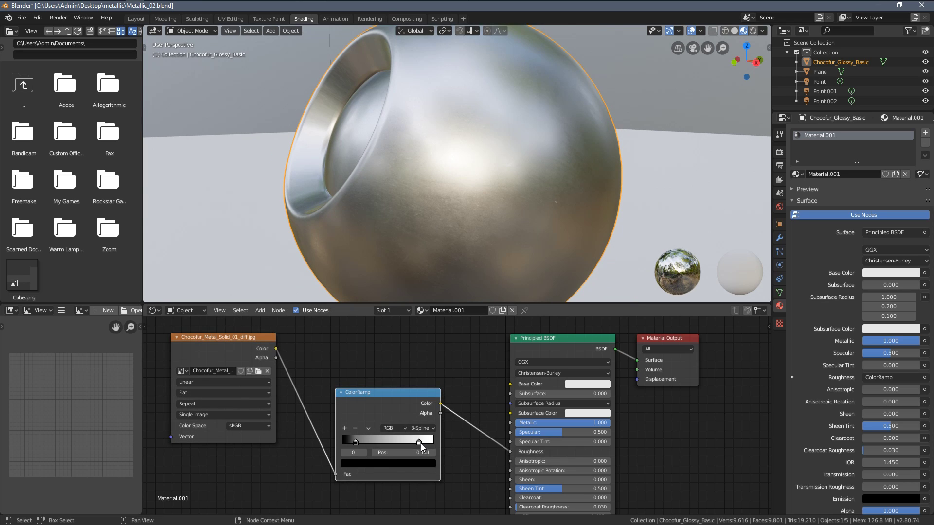
left_click_drag(422, 443, 398, 442)
mouse_move(382, 392)
left_mouse_down()
mouse_move(405, 396)
mouse_move(387, 394)
left_mouse_up()
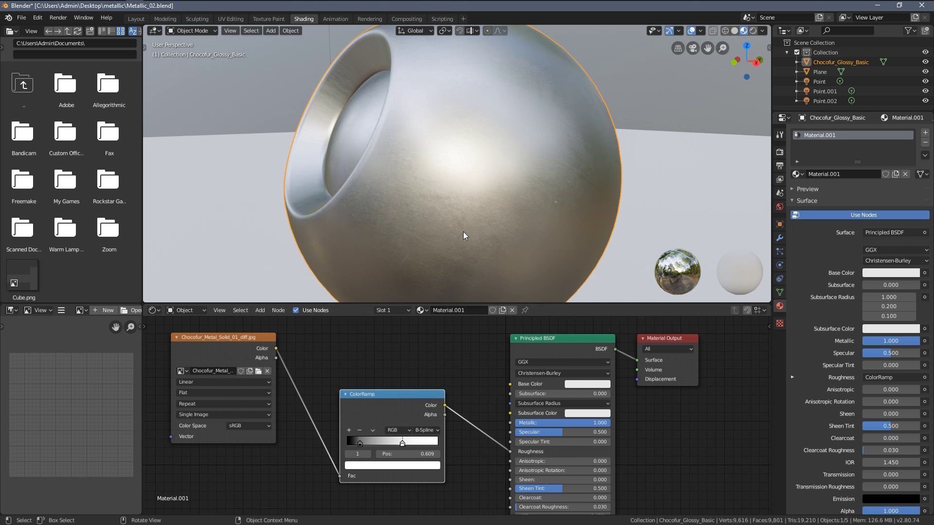
key("ctrl+space")
middle_click_drag(469, 200, 494, 200)
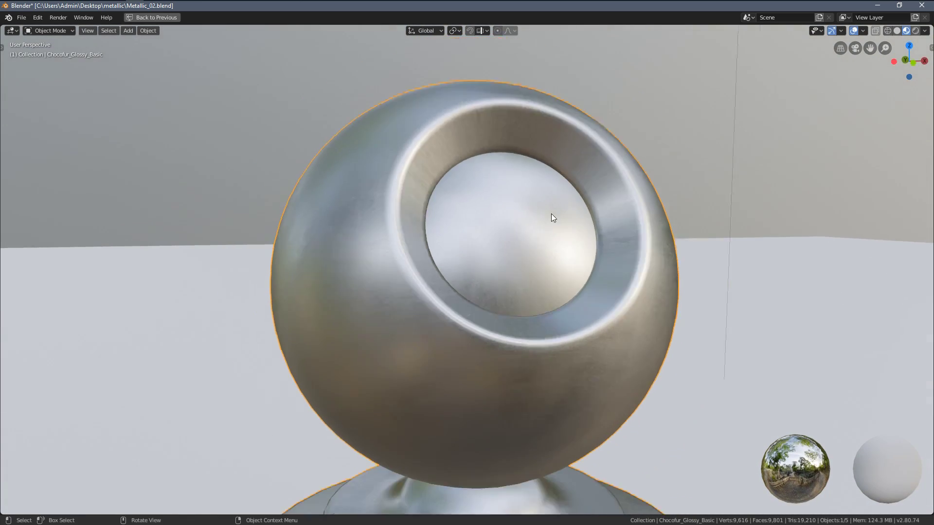
middle_click_drag(552, 218, 427, 209)
key("ctrl+space")
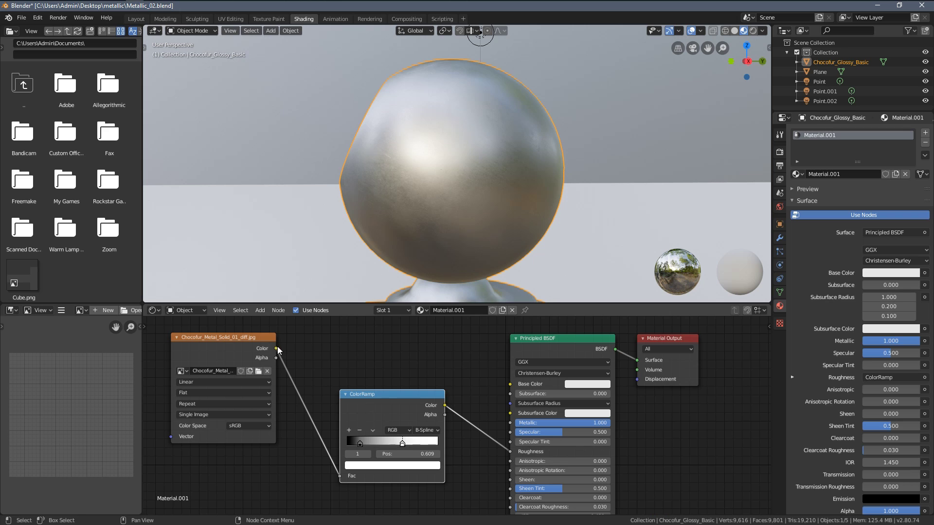
Step: Reconnect the image texture's Color output to Base Color and move the ColorRamp's white stop to about 0.723
left_click_drag(277, 348, 509, 385)
scroll(475, 134, "up", 2)
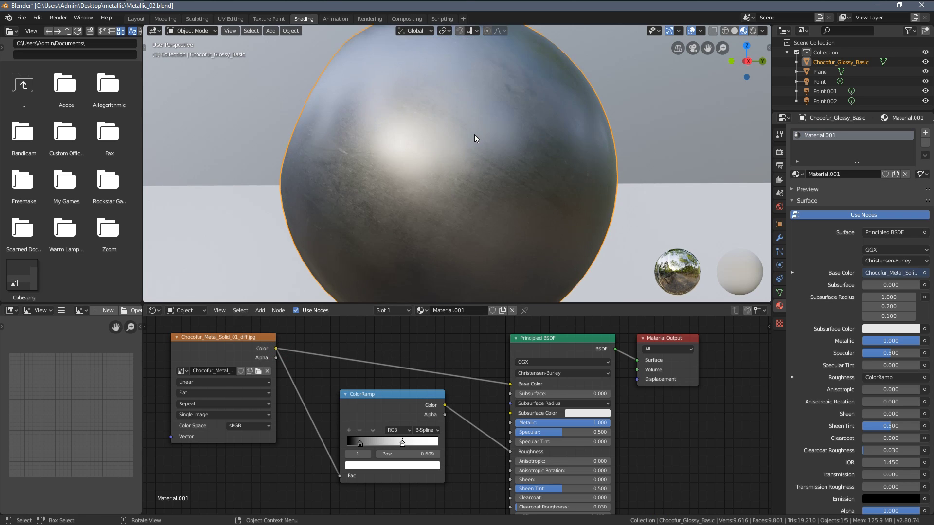
key("ctrl+space")
middle_click_drag(471, 137, 543, 185)
key("ctrl+space")
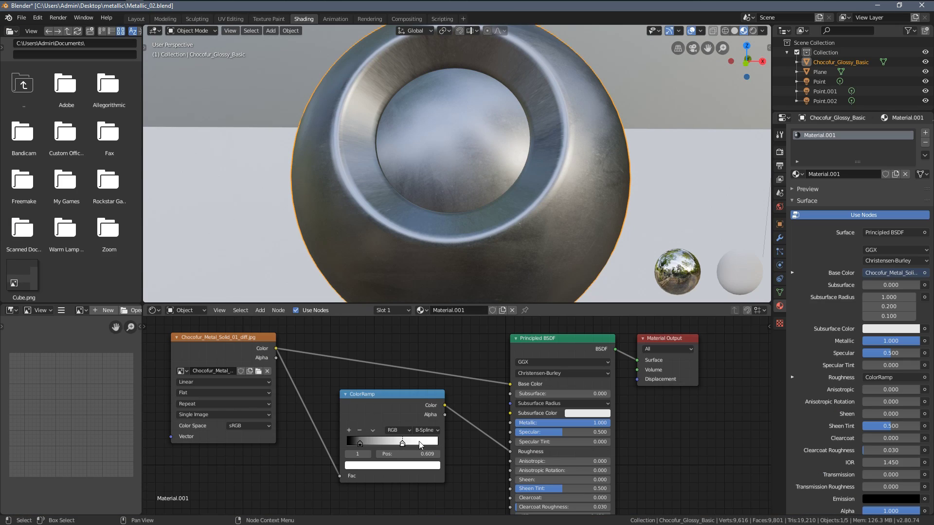
left_click_drag(412, 444, 415, 444)
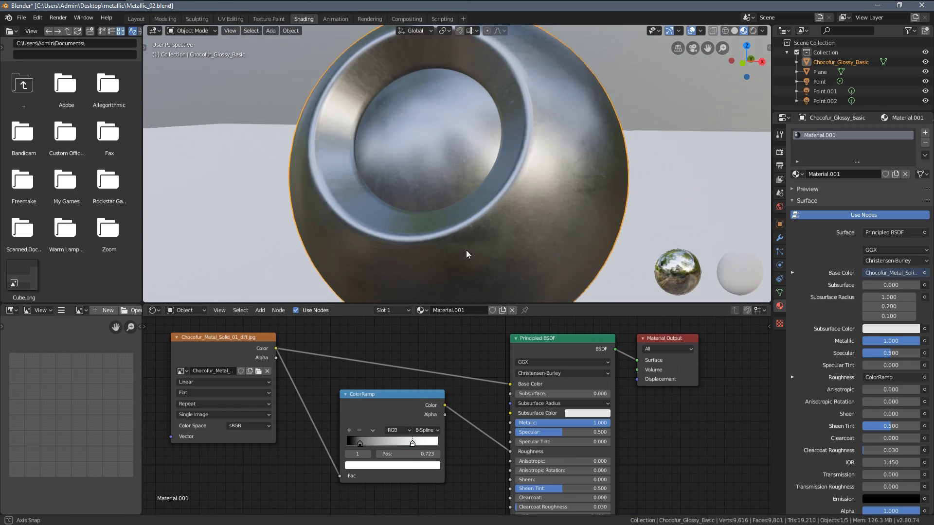
Step: Add a MixRGB node and insert it into the link between the image texture and Base Color
middle_click_drag(310, 362, 292, 408)
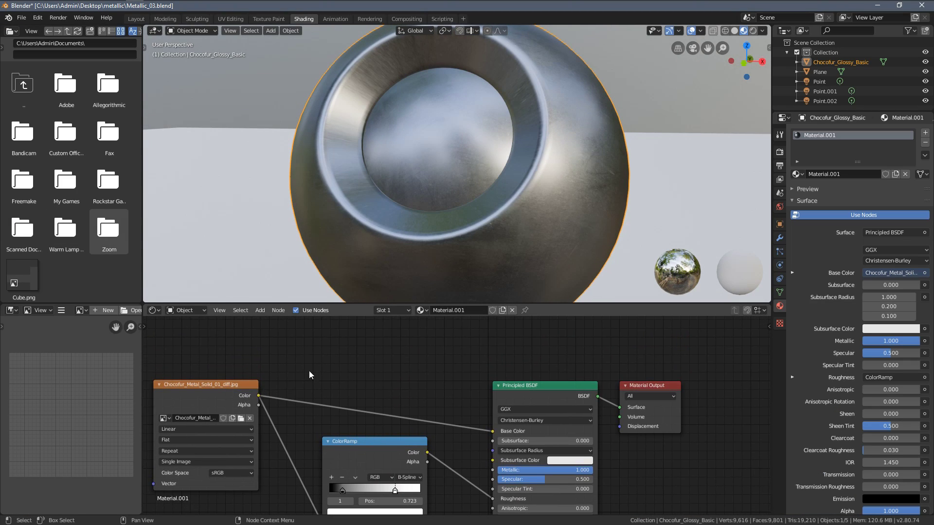
middle_click_drag(334, 357, 346, 351)
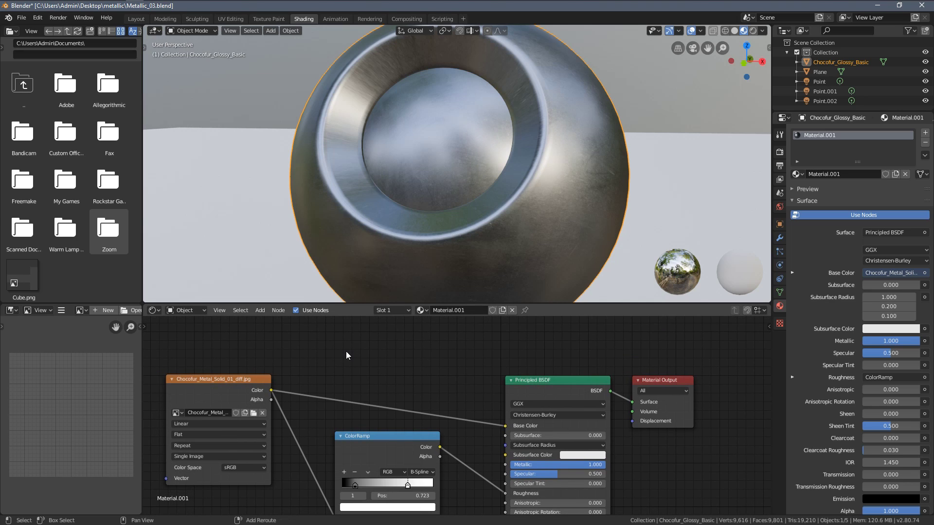
key("shift+a")
mouse_move(347, 355)
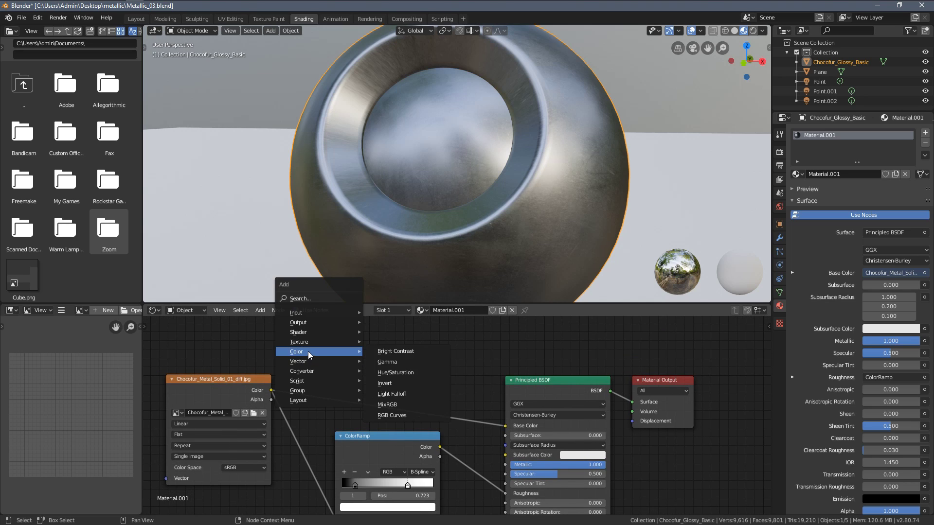
left_click(393, 404)
left_click(394, 320)
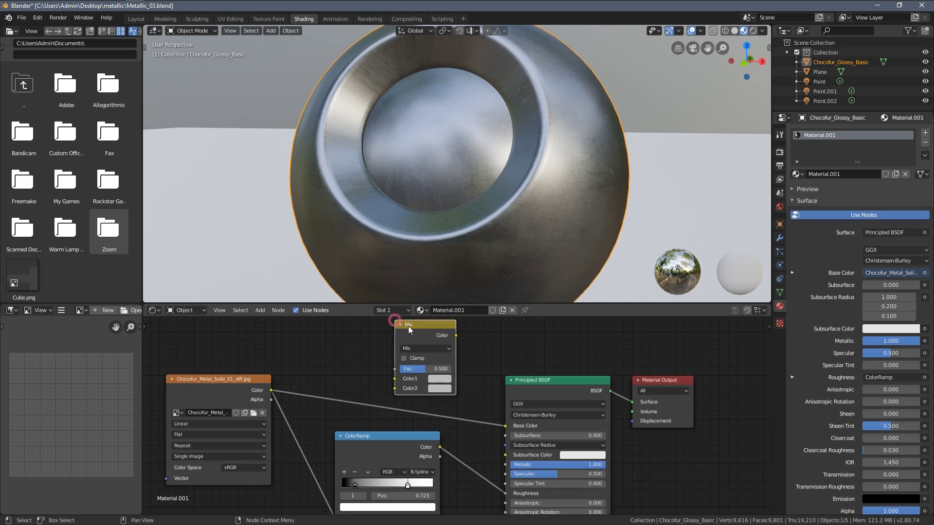
left_click_drag(410, 327, 366, 351)
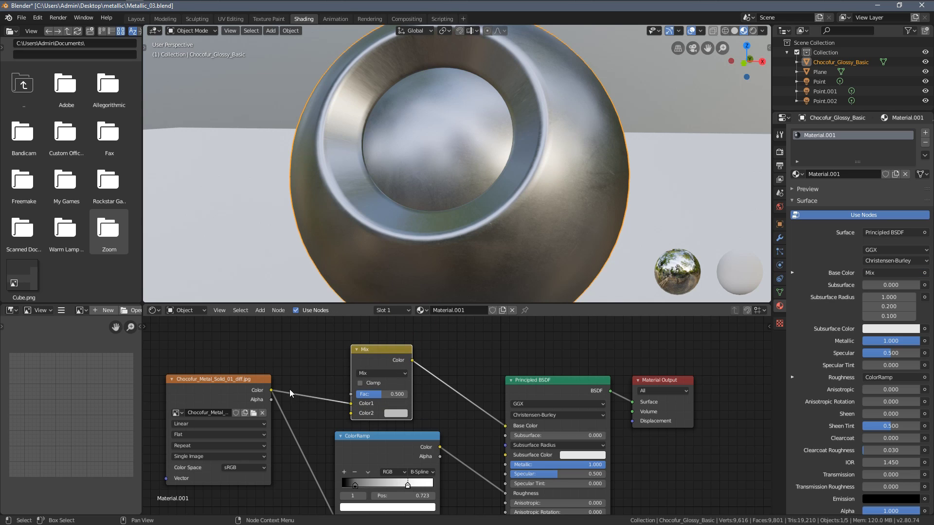
Step: Set the Mix node's factor to 1.000 and its Color2 to a golden orange
scroll(387, 385, "up", 3)
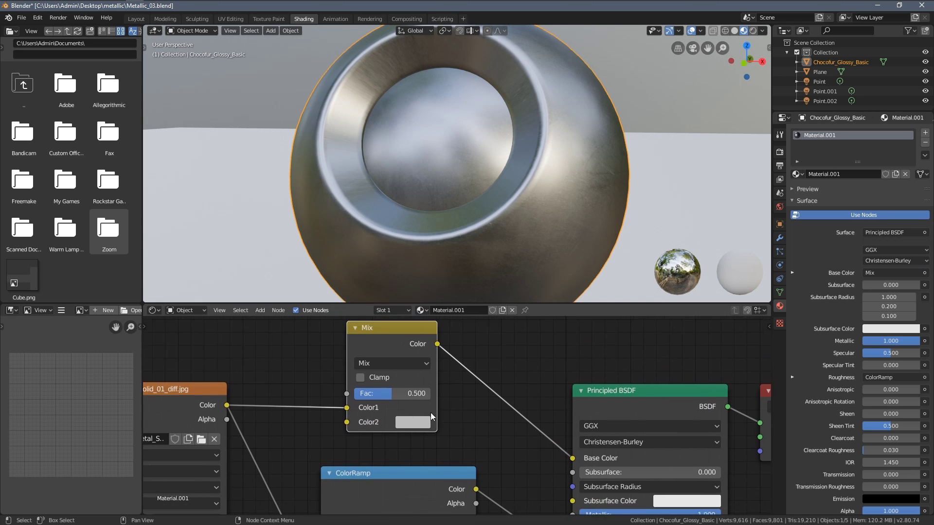
left_click_drag(396, 398, 436, 398)
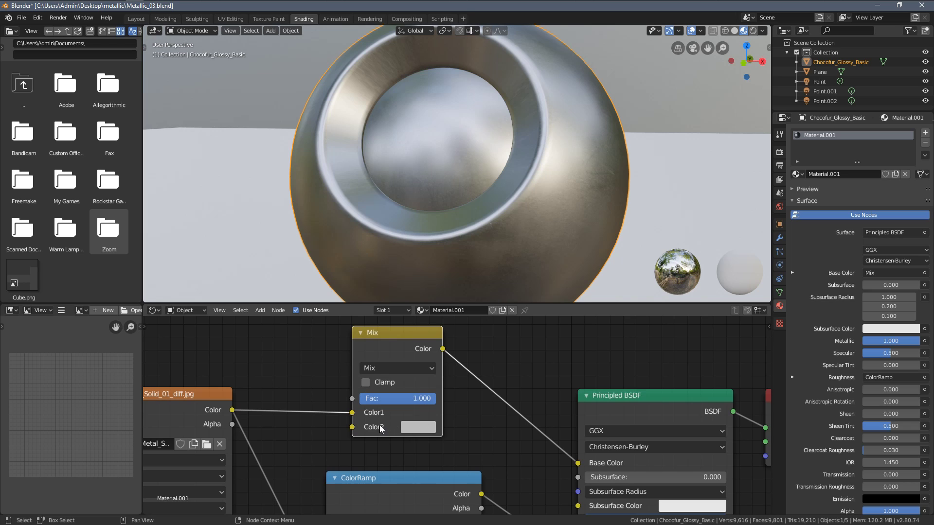
left_click(417, 428)
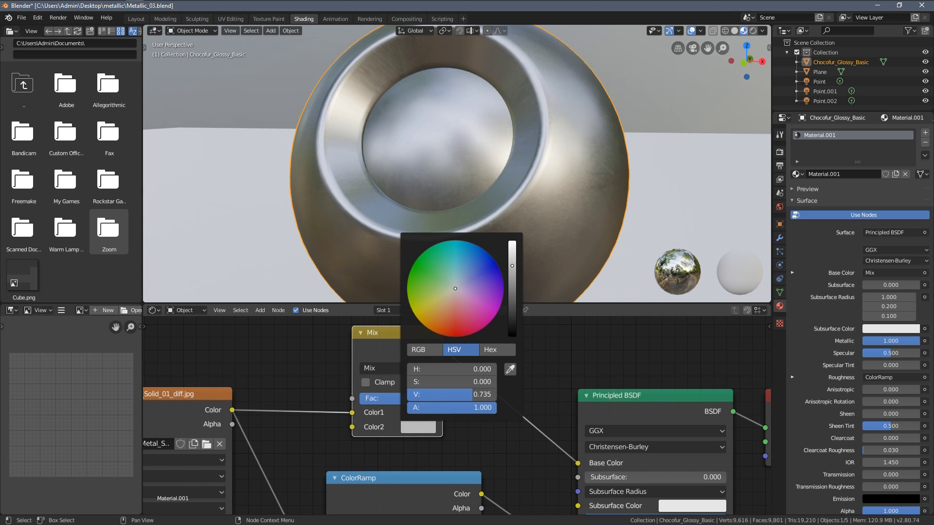
left_click(438, 304)
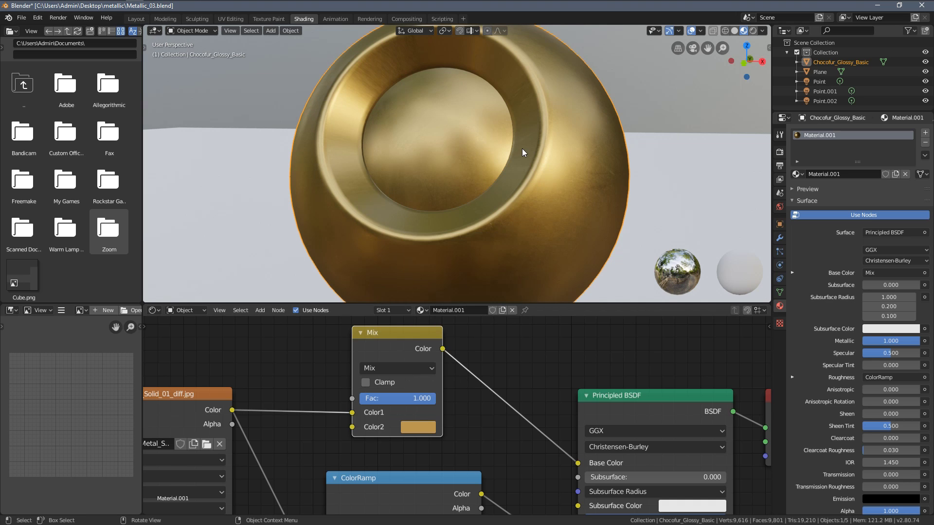
Step: Examine the gold material on the shader ball up close and from several angles
middle_click_drag(521, 148, 439, 194)
scroll(523, 184, "up", 4)
scroll(443, 184, "down", 4)
middle_click_drag(413, 132, 530, 212)
scroll(494, 171, "up", 3)
scroll(500, 182, "down", 2)
scroll(542, 170, "down", 1)
scroll(448, 406, "down", 2)
scroll(448, 406, "down", 4)
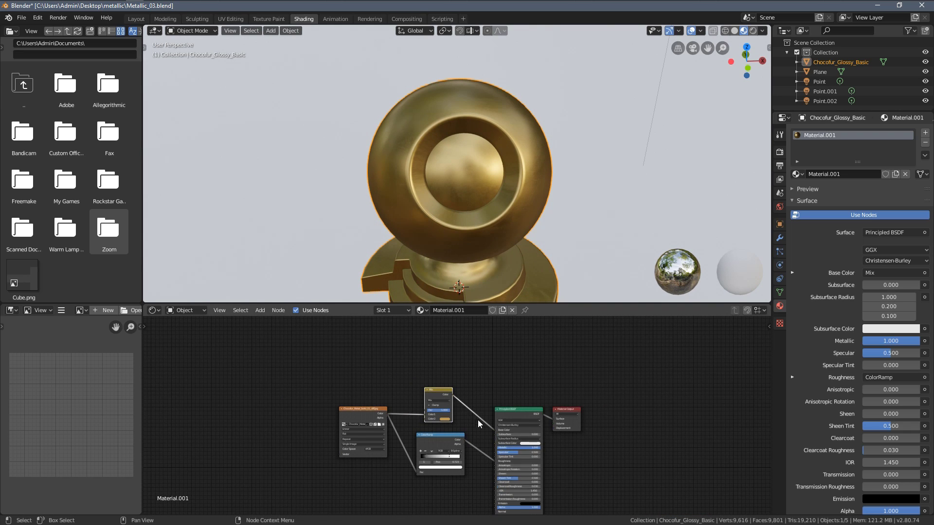
Step: Space out the node network by repositioning the Principled BSDF and Material Output nodes
middle_click_drag(477, 420, 451, 386)
left_click_drag(450, 386, 444, 374)
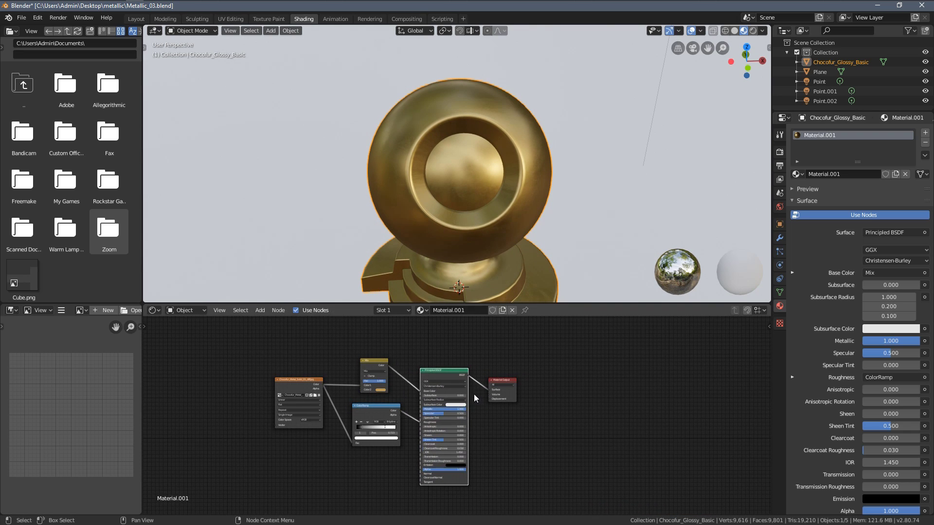
middle_click_drag(499, 388, 472, 395)
scroll(471, 394, "up", 2)
left_click_drag(474, 386, 500, 386)
left_click_drag(410, 375, 422, 375)
middle_click_drag(404, 415, 450, 386)
scroll(442, 402, "down", 3)
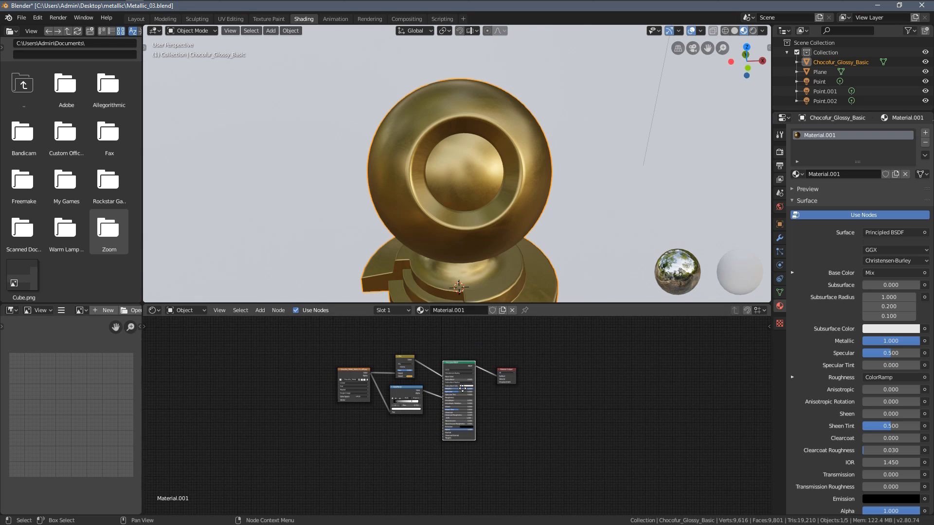
scroll(451, 421, "up", 2)
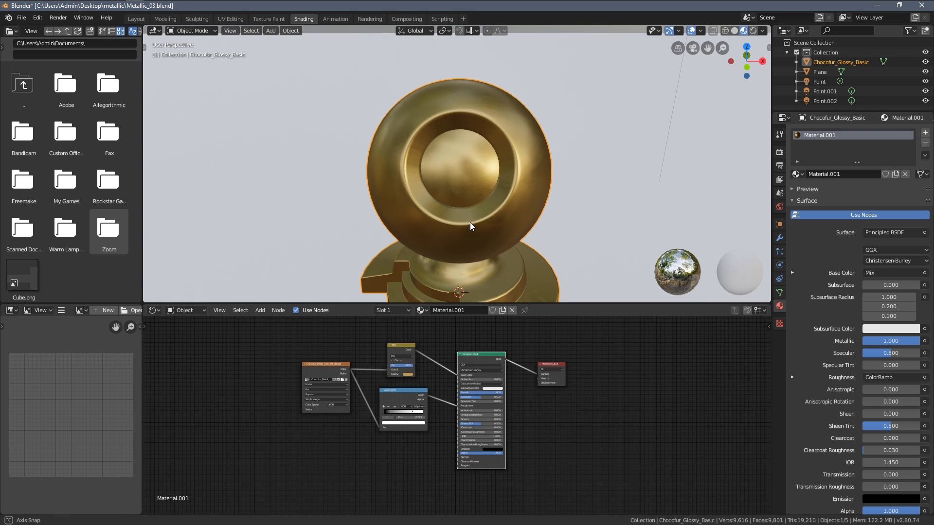
mouse_move(470, 222)
middle_mouse_down()
mouse_move(480, 214)
mouse_move(476, 223)
middle_mouse_up()
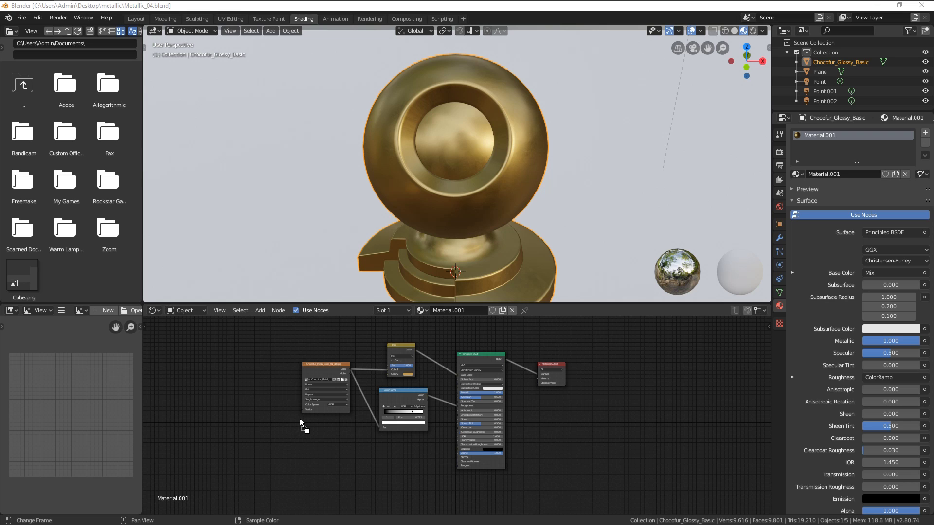
Step: Add a second metal image texture node from an image file and place it above the Principled BSDF
left_click_drag(304, 448, 304, 450)
scroll(425, 447, "down", 3)
middle_click_drag(366, 444, 291, 476)
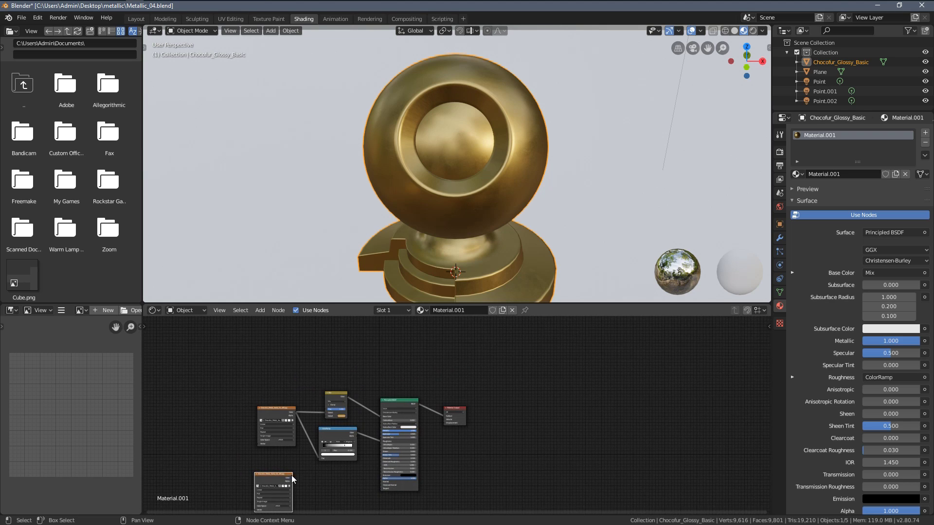
left_click_drag(309, 446, 404, 345)
scroll(454, 403, "up", 5)
Step: Disconnect the Principled BSDF from the Material Output and move the output node farther away to make room
left_click_drag(448, 407, 475, 423)
scroll(516, 423, "up", 5)
middle_click_drag(561, 397, 475, 424)
scroll(476, 424, "up", 1)
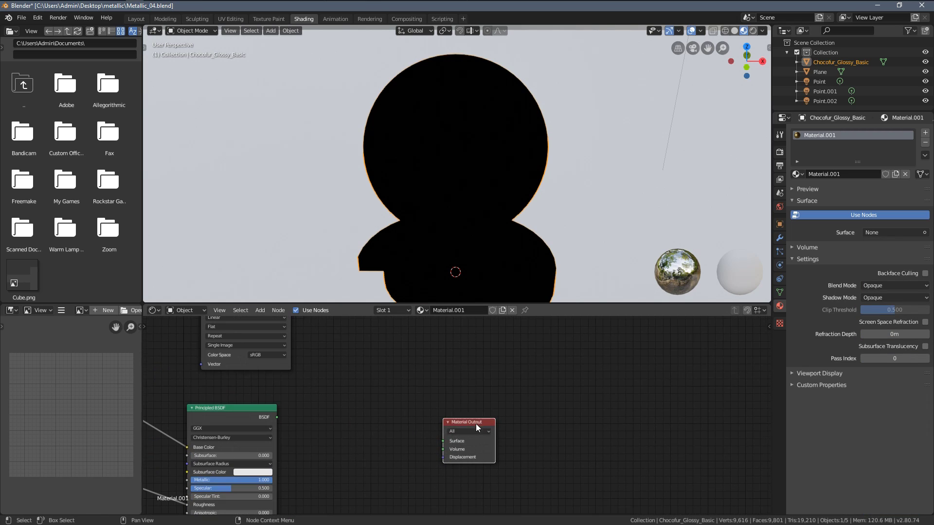
left_click_drag(470, 420, 570, 404)
scroll(324, 428, "right", 2)
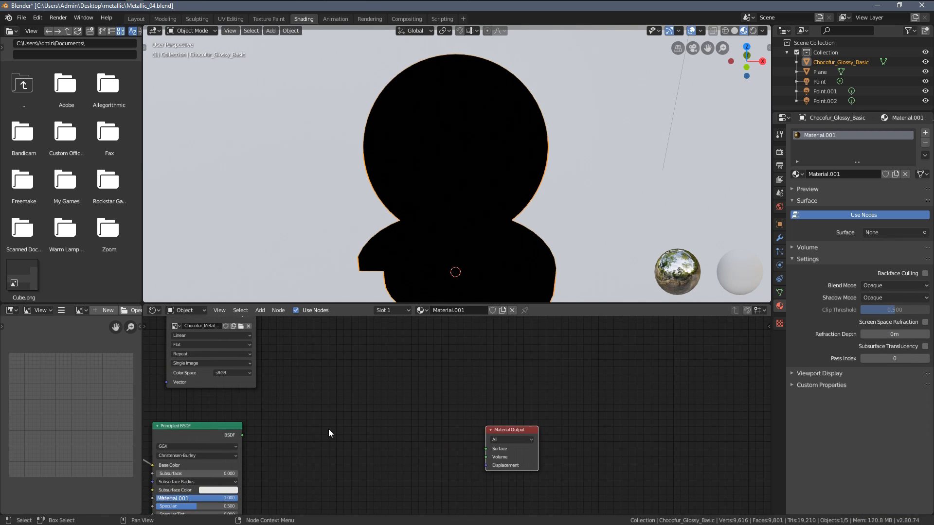
Step: Add a Mix Shader node between the Principled BSDF and the Material Output
key("shift+a")
mouse_move(346, 414)
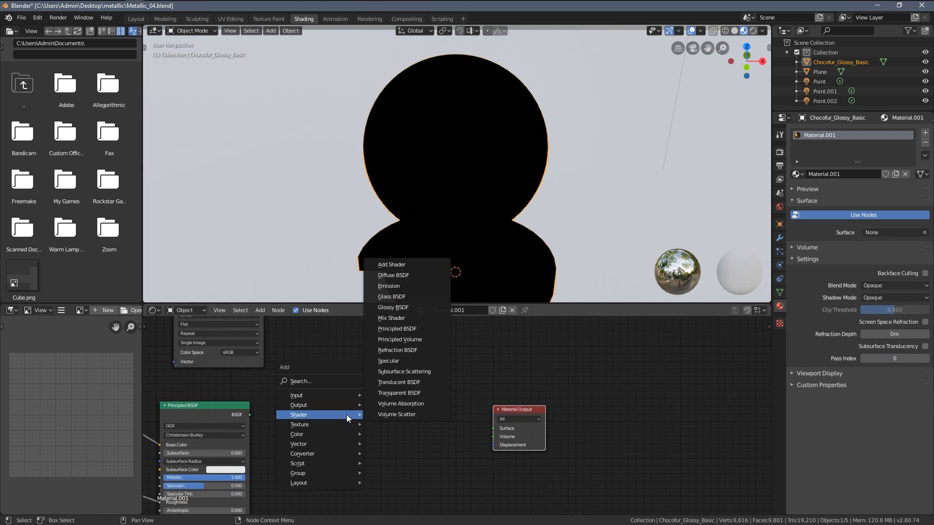
left_click(422, 318)
left_click(402, 409)
scroll(458, 422, "up", 2)
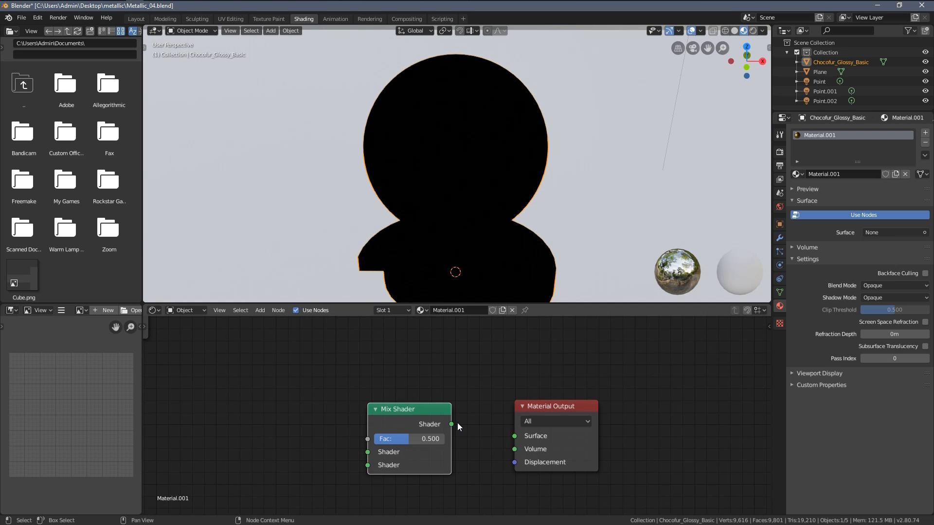
Step: Connect the Mix Shader to the Material Output's Surface and add a Diffuse BSDF node before the Mix Shader
scroll(452, 424, "down", 2)
middle_click_drag(354, 397, 445, 381)
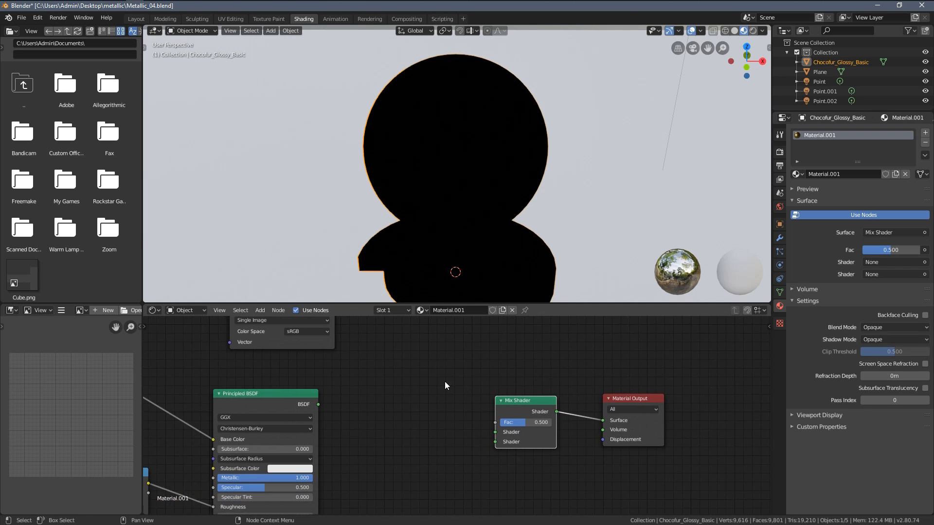
key("shift+a")
mouse_move(403, 400)
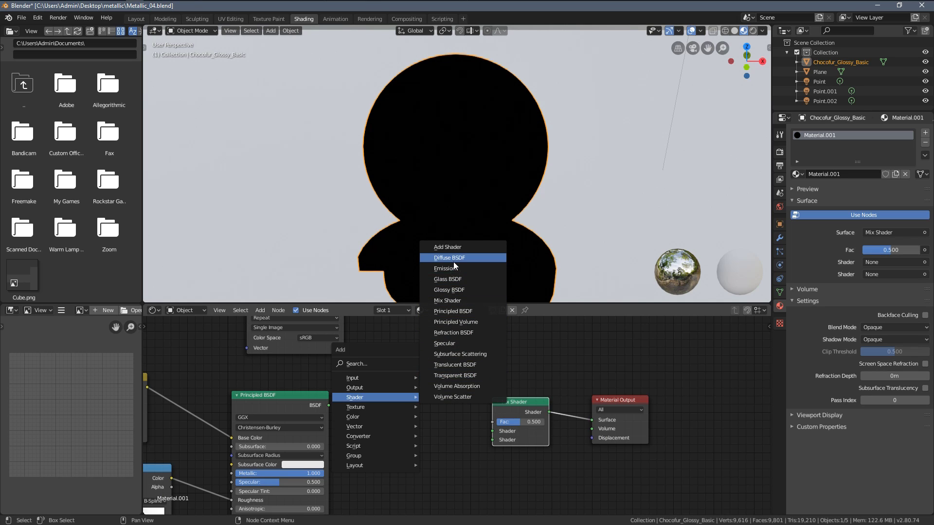
left_click(449, 257)
left_click(419, 382)
scroll(419, 382, "up", 1)
middle_click_drag(419, 382, 432, 370)
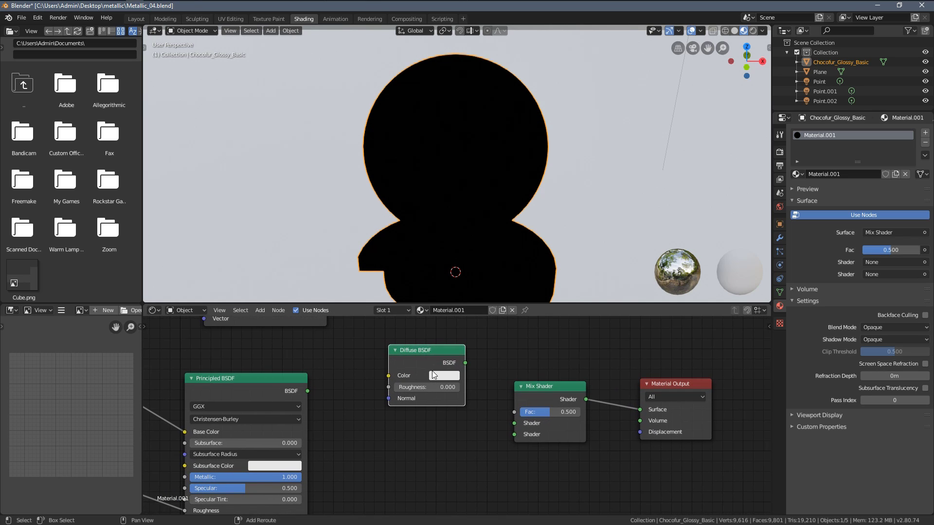
Step: Duplicate the Diffuse BSDF below the original and connect both copies to the two shader inputs of the Mix Shader
key("shift+d")
left_click(430, 453)
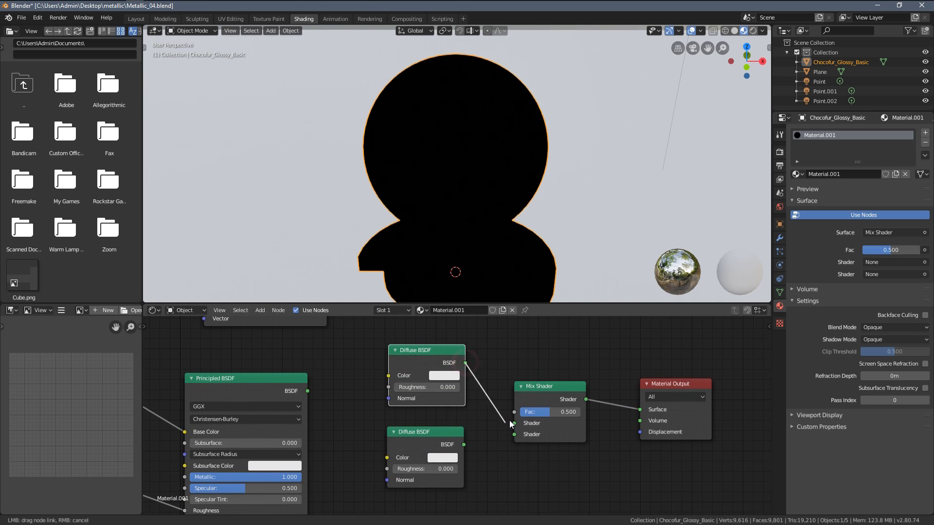
left_click_drag(510, 421, 513, 423)
left_click_drag(466, 444, 514, 434)
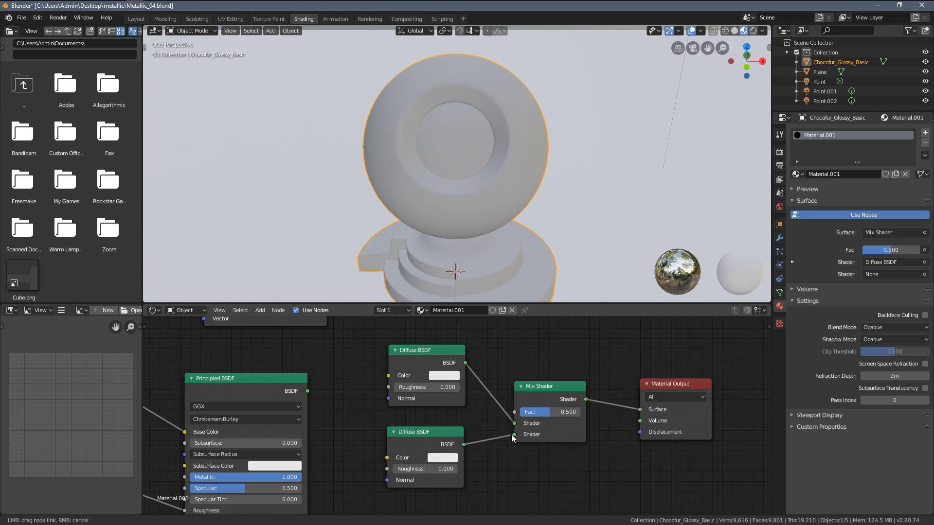
Step: Color the upper Diffuse BSDF blue (hue 0.660, saturation 1.000) and the lower one red (hue 0.020, saturation 1.000)
left_click(444, 375)
left_click(491, 256)
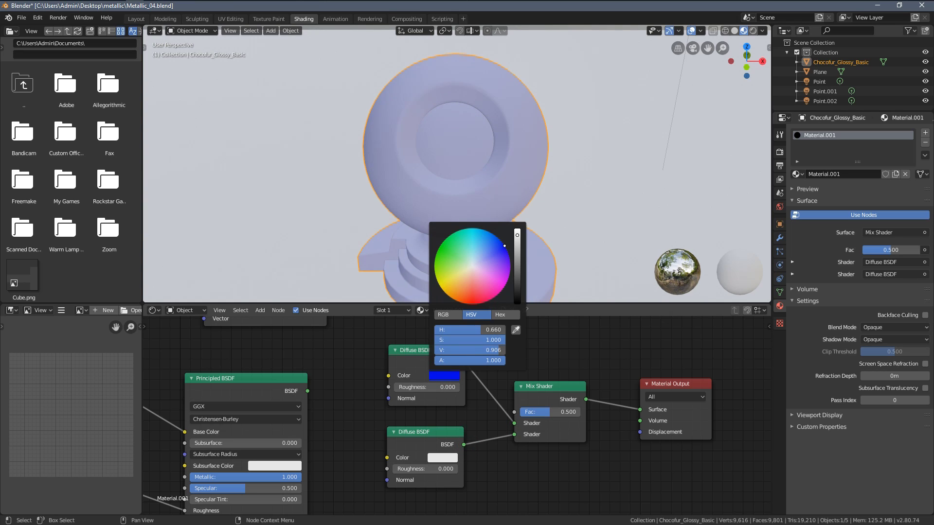
left_click(449, 457)
left_click(452, 375)
left_click_drag(453, 374, 466, 386)
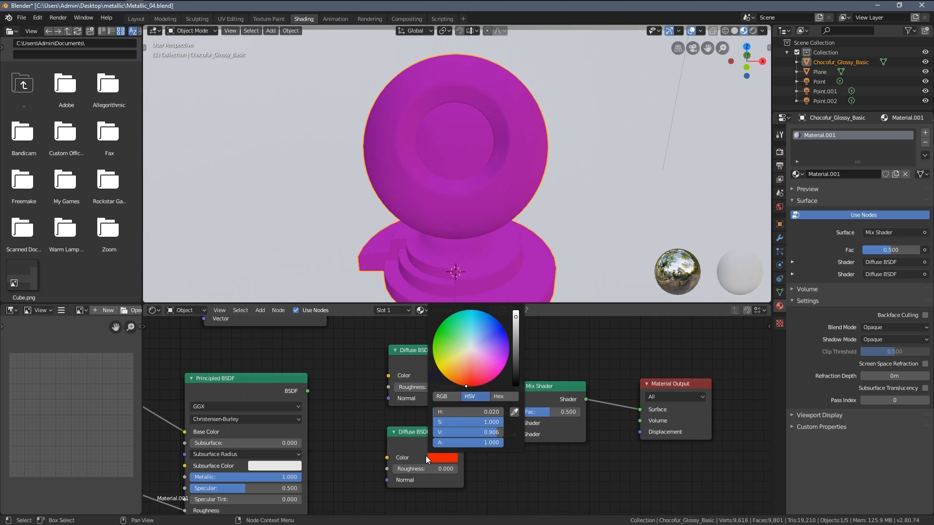
Step: Move the Chocofur_Metal_Solid_04_diff.jpg texture node above the Diffuse BSDF nodes and connect its Color to the Mix Shader's Fac
middle_click_drag(480, 384, 482, 465)
scroll(363, 386, "down", 4)
middle_click_drag(380, 389, 366, 409)
left_click_drag(316, 342, 402, 342)
scroll(473, 381, "up", 2)
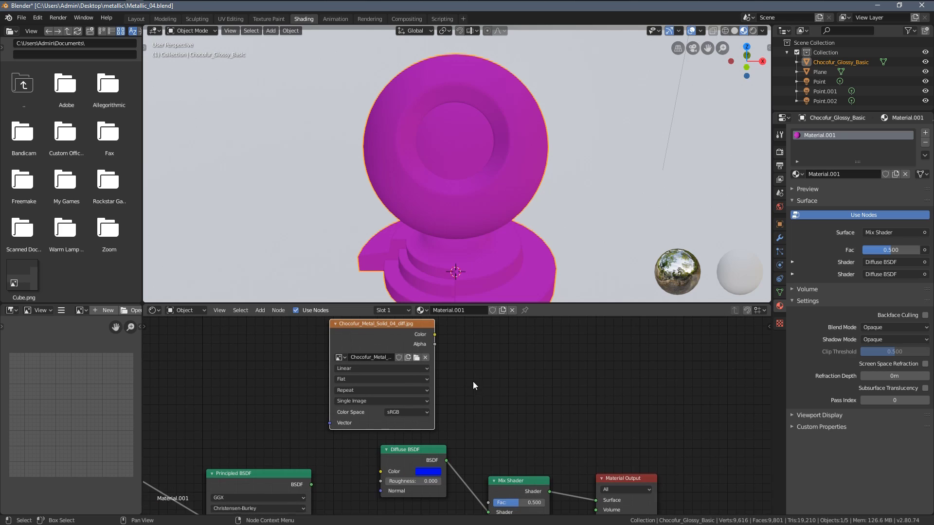
left_click_drag(494, 501, 491, 501)
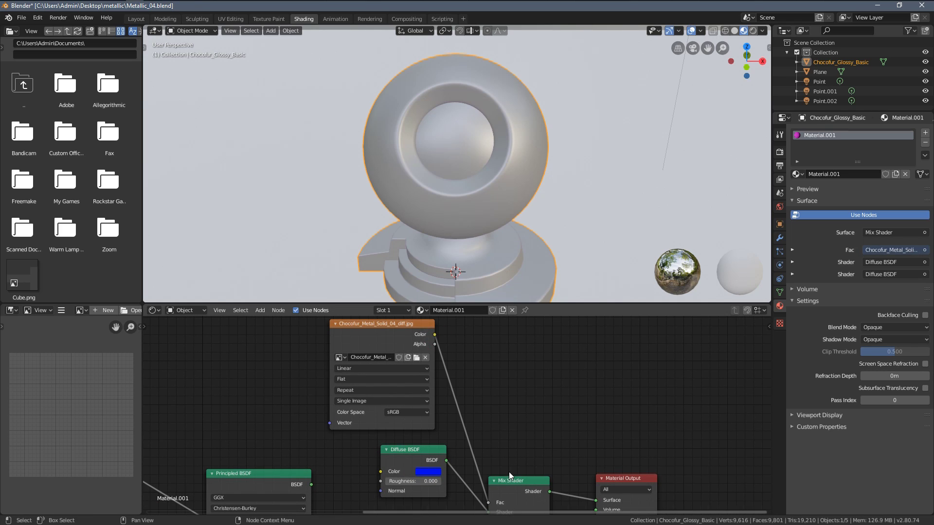
middle_click_drag(521, 466, 497, 424)
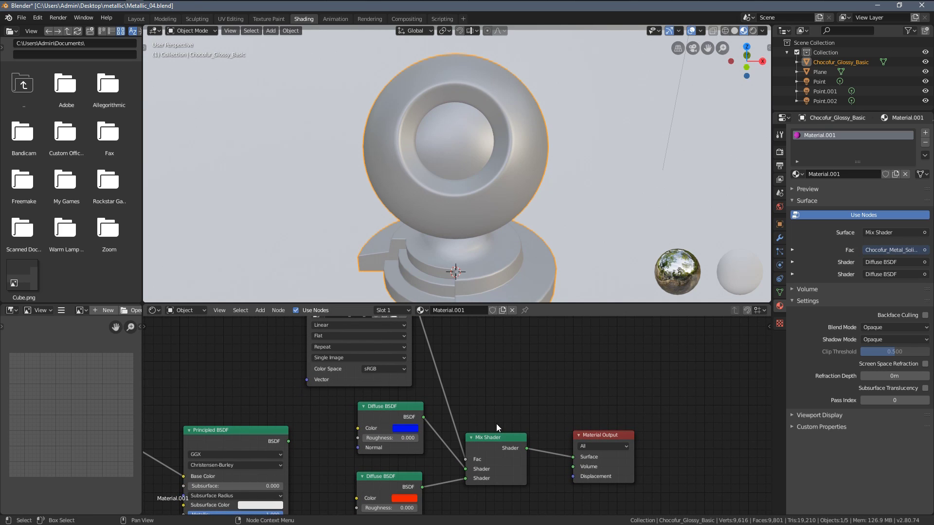
Step: Move the Material Output and Mix Shader nodes farther away from the two Diffuse BSDF nodes
scroll(486, 409, "down", 5)
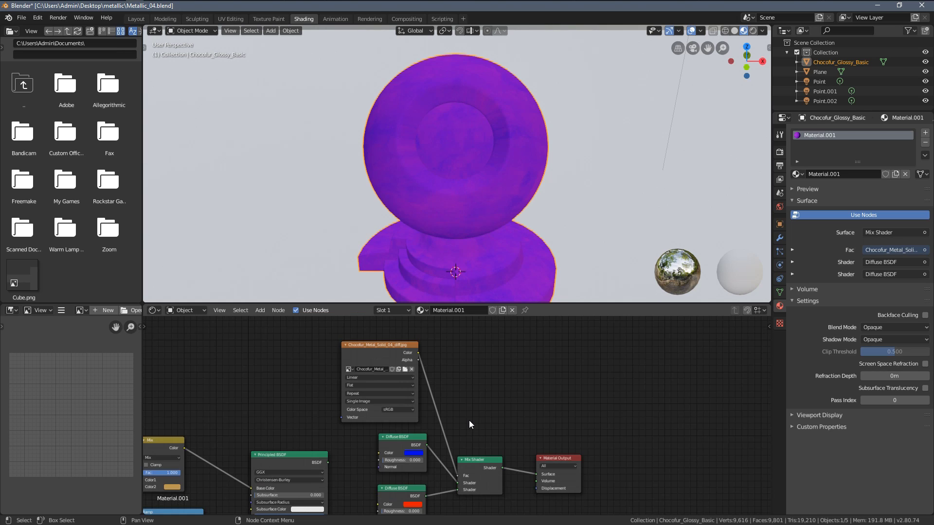
middle_click_drag(445, 439, 469, 385)
left_click_drag(400, 381, 404, 373)
middle_click_drag(389, 468, 400, 419)
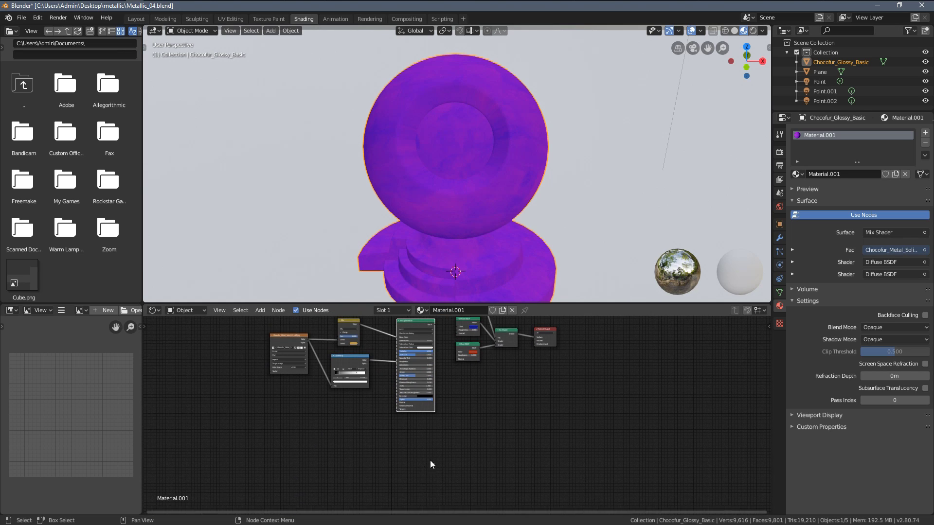
scroll(480, 409, "up", 6)
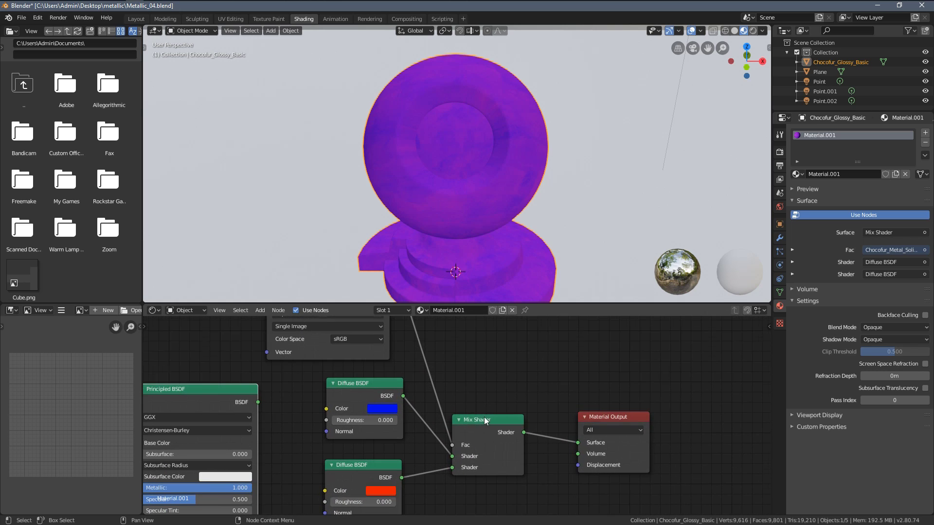
left_click(486, 421)
scroll(471, 427, "down", 1)
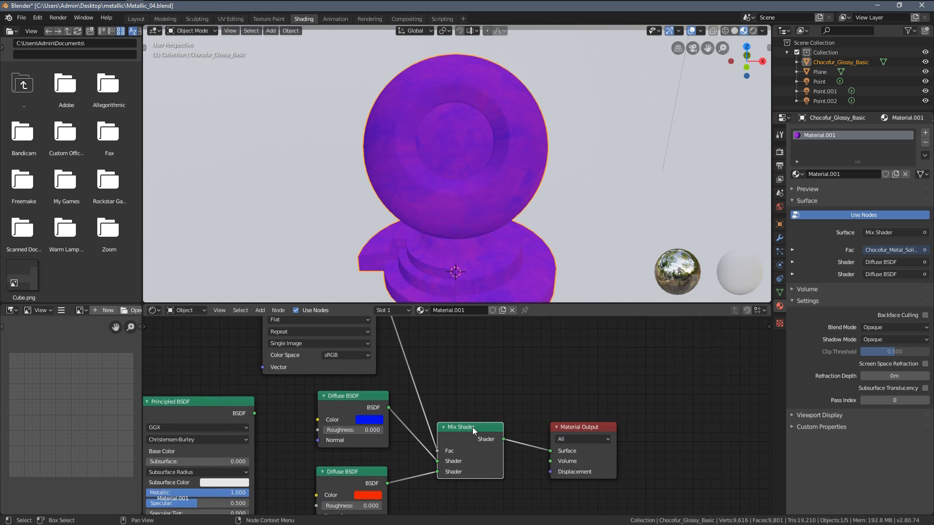
left_click_drag(575, 428, 611, 423)
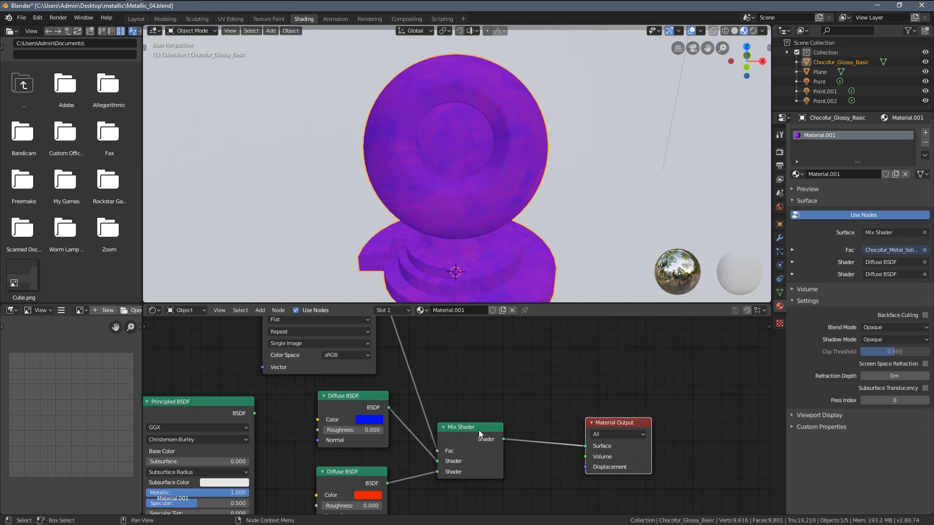
left_click_drag(451, 428, 486, 424)
Step: Reposition the blue and red Diffuse BSDF nodes lower, roughly aligned one above the other beside the Mix Shader
middle_click_drag(437, 422, 489, 389)
left_click_drag(418, 441, 419, 470)
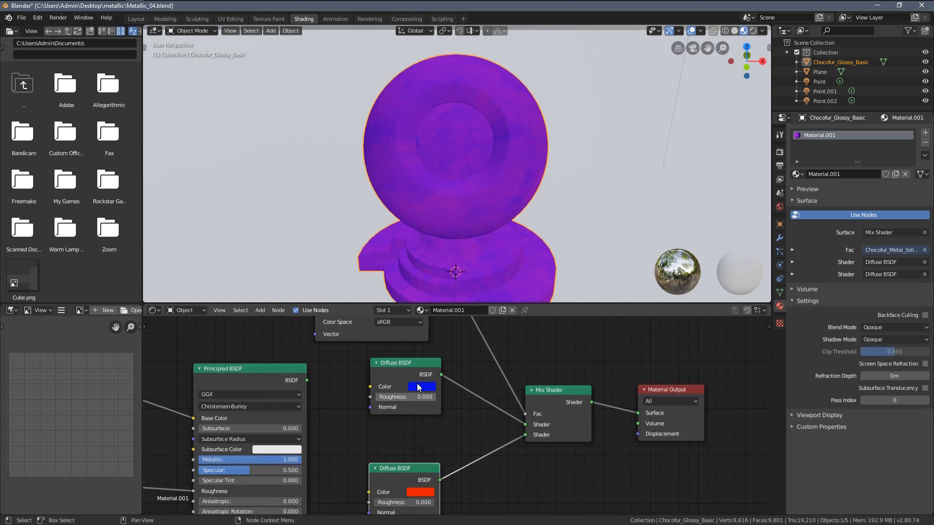
left_click_drag(418, 360, 416, 385)
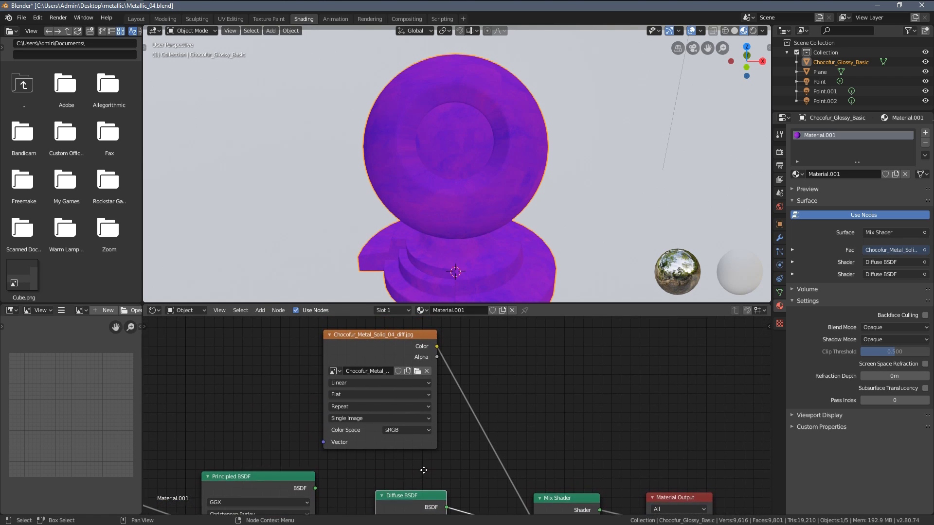
middle_click_drag(522, 444, 552, 331)
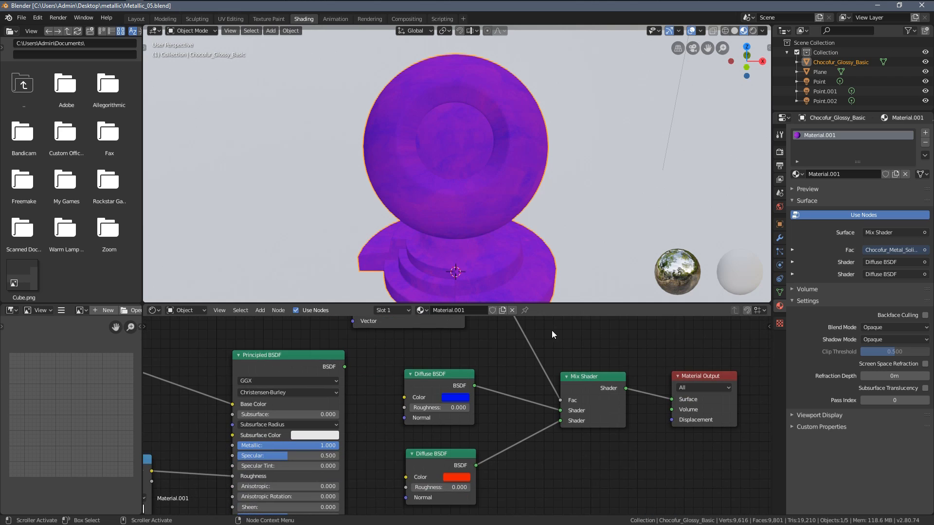
left_click_drag(448, 466, 445, 458)
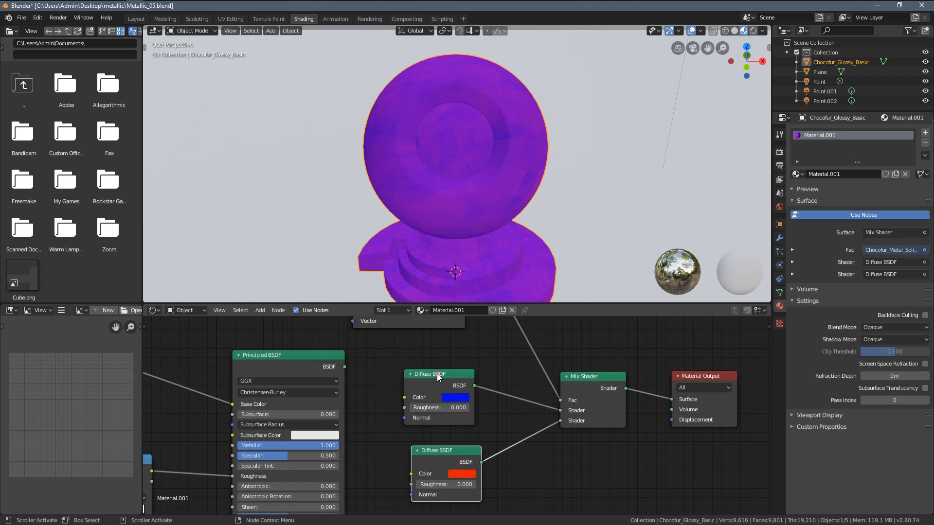
left_click_drag(437, 373, 441, 375)
Step: Examine up close how the texture distributes the blue and red shaders across the ball's surface
middle_click_drag(464, 364, 475, 452)
scroll(493, 183, "up", 3)
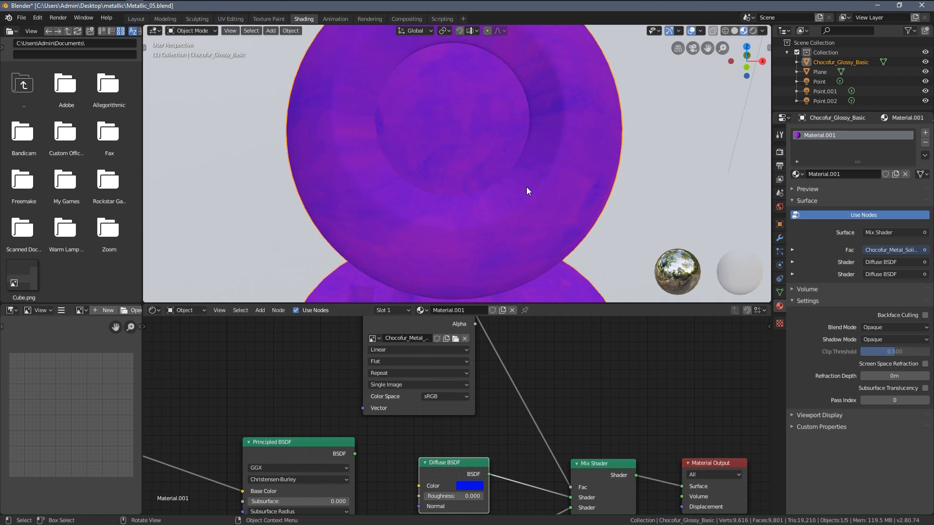
middle_click_drag(527, 187, 448, 189)
middle_click_drag(510, 118, 512, 202, "shift")
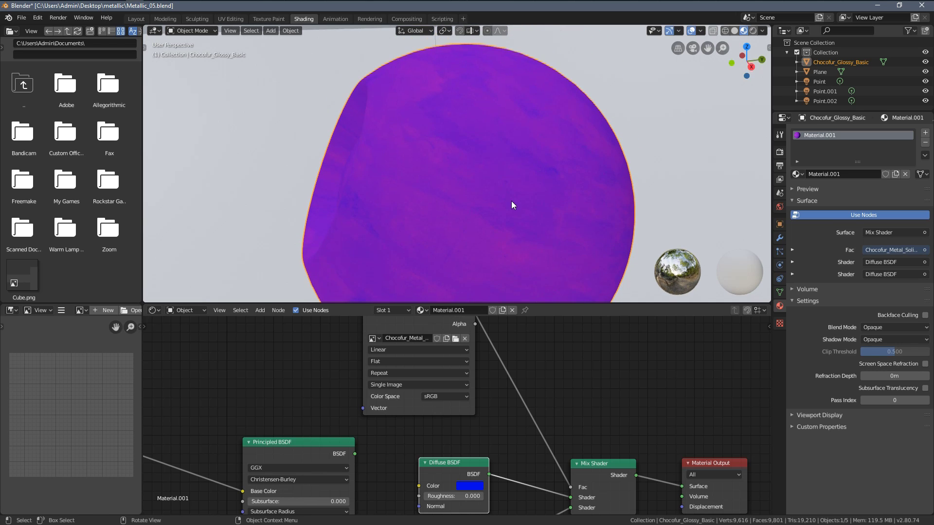
scroll(511, 200, "up", 1)
scroll(527, 454, "down", 1)
middle_click_drag(528, 454, 527, 405)
left_click_drag(455, 409, 457, 404)
left_click_drag(448, 482, 447, 481)
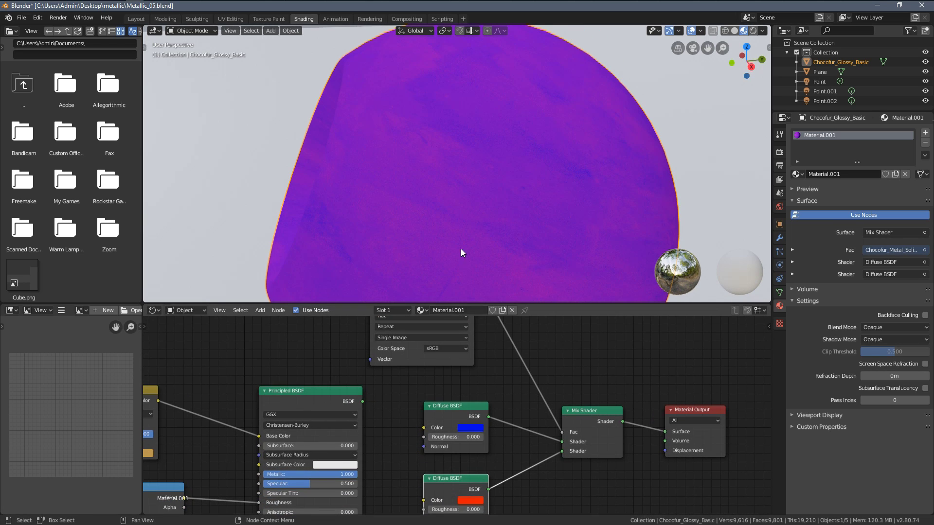
middle_click_drag(475, 266, 463, 250)
middle_click_drag(454, 330, 463, 421)
Step: Shift the metal texture node aside and insert a Separate RGB node between it and the Mix Shader's Fac, using the R channel
left_click_drag(440, 352, 390, 337)
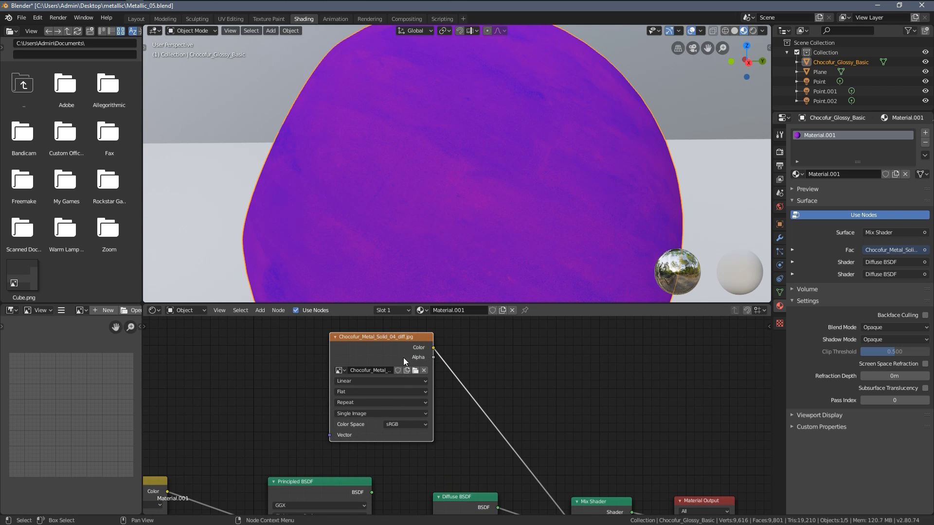
middle_click_drag(512, 389, 489, 374)
key("shift+a")
mouse_move(489, 373)
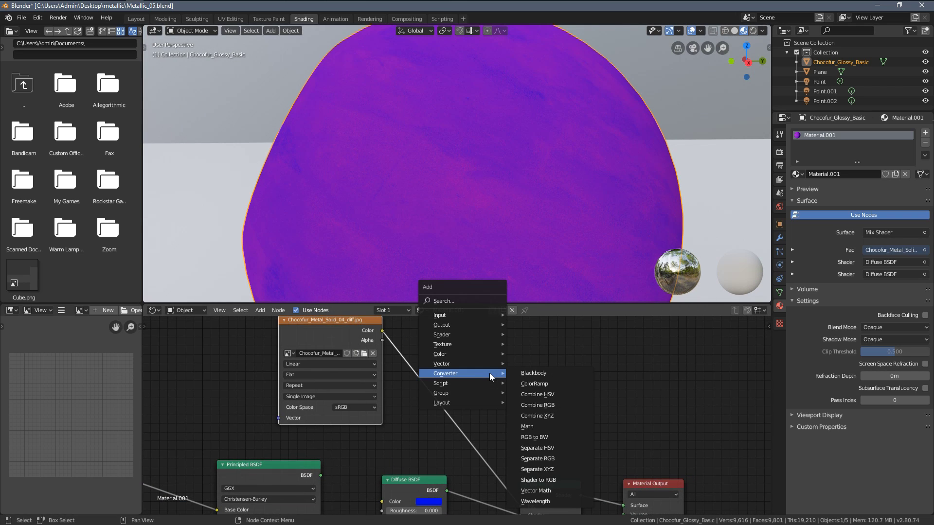
left_click(537, 458)
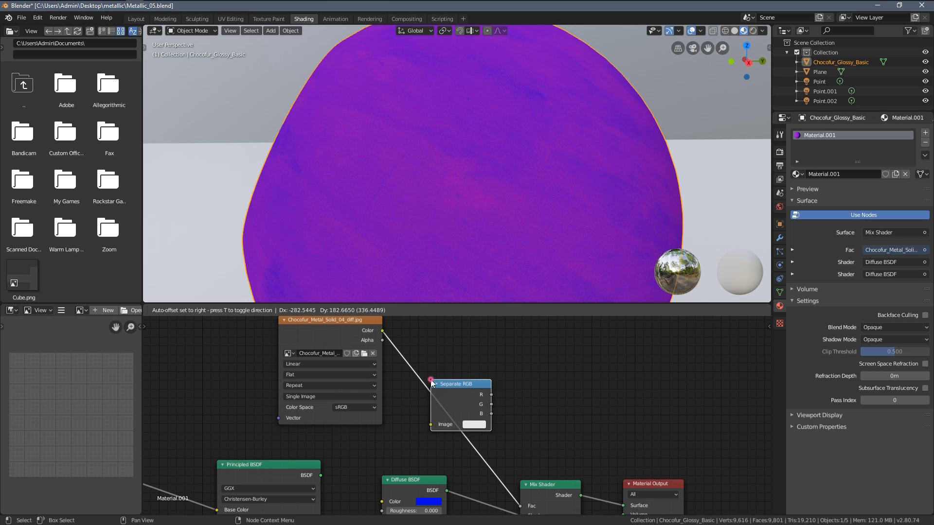
left_click(430, 387)
middle_click_drag(502, 401, 503, 390)
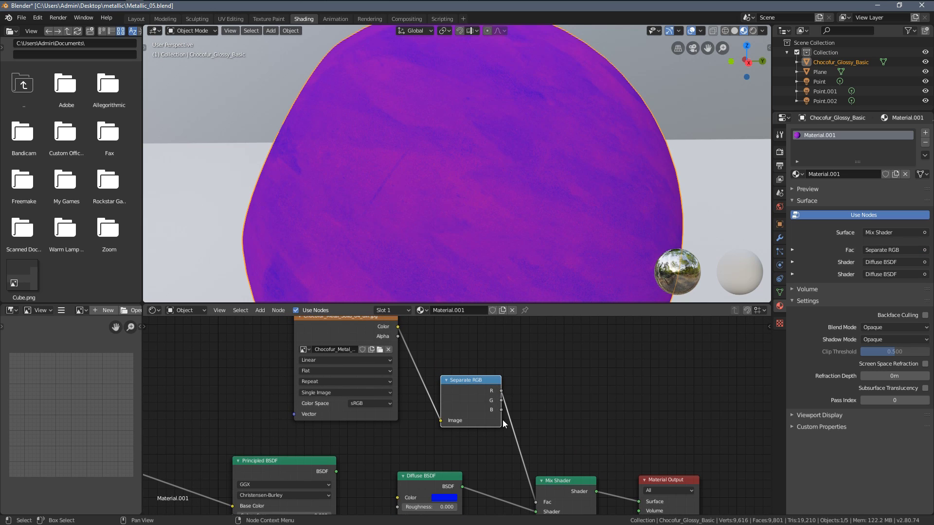
Step: Move the metal texture and Separate RGB nodes farther from the Mix Shader to make room between them
middle_click_drag(503, 424, 567, 437)
left_click_drag(423, 332, 358, 329)
left_click_drag(537, 393, 493, 386)
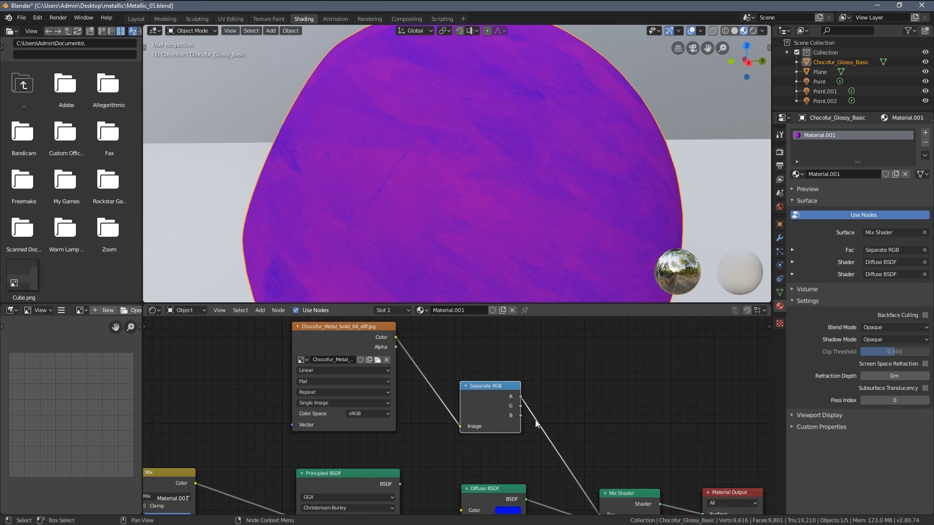
Step: Insert a ColorRamp node between the Separate RGB's R output and the Mix Shader's Fac
middle_click_drag(560, 425, 530, 420)
key("shift+a")
mouse_move(506, 399)
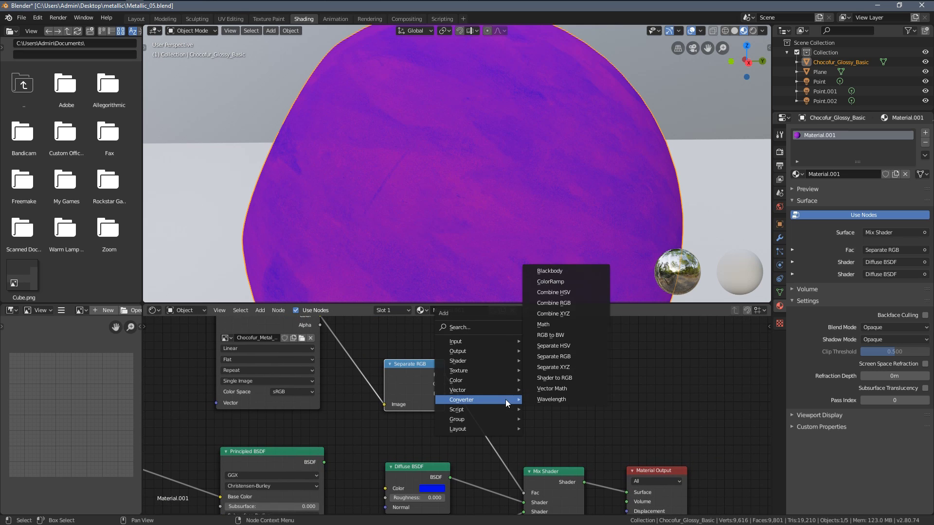
left_click(571, 283)
left_click(468, 378)
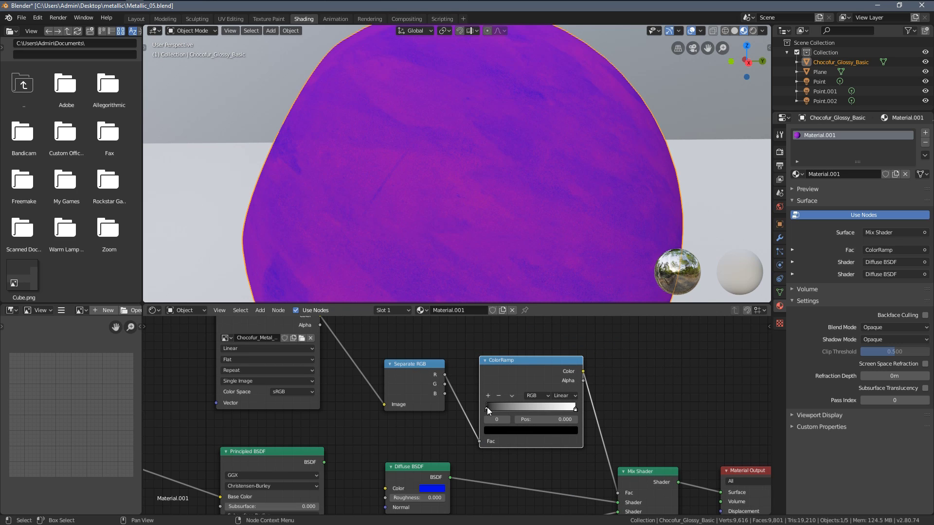
Step: Set the new ColorRamp's black stop to 0.127 and its white stop to 0.600, and inspect the mask on the ball
left_click_drag(486, 407, 497, 408)
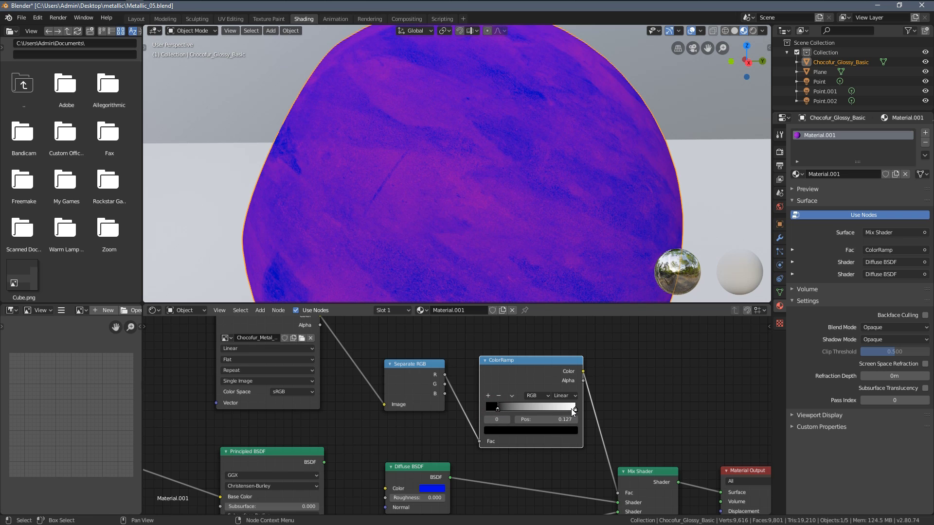
left_click_drag(550, 407, 540, 408)
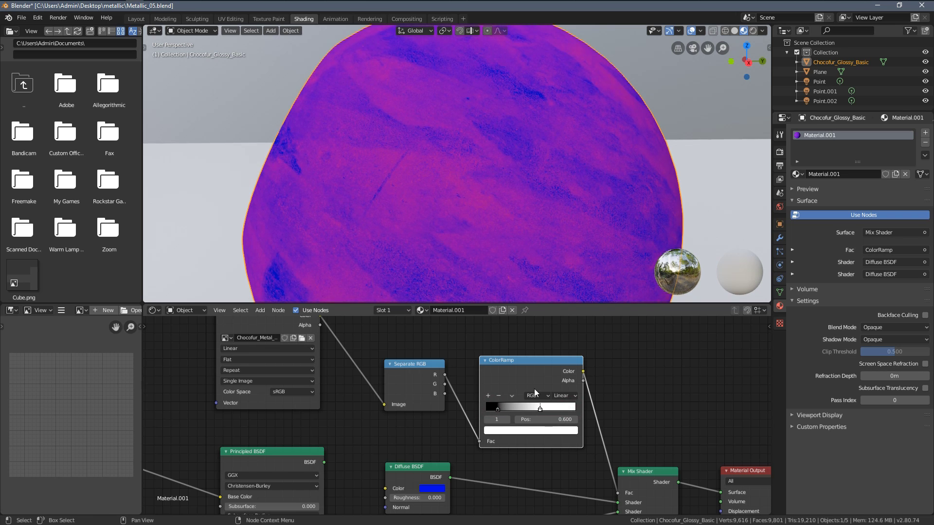
scroll(525, 192, "up", 4)
scroll(454, 146, "down", 5)
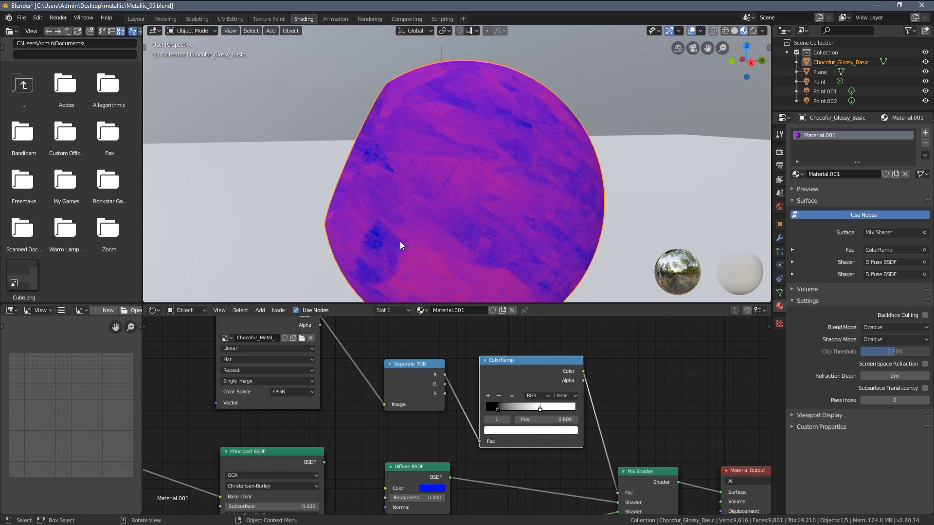
middle_click_drag(384, 238, 428, 225)
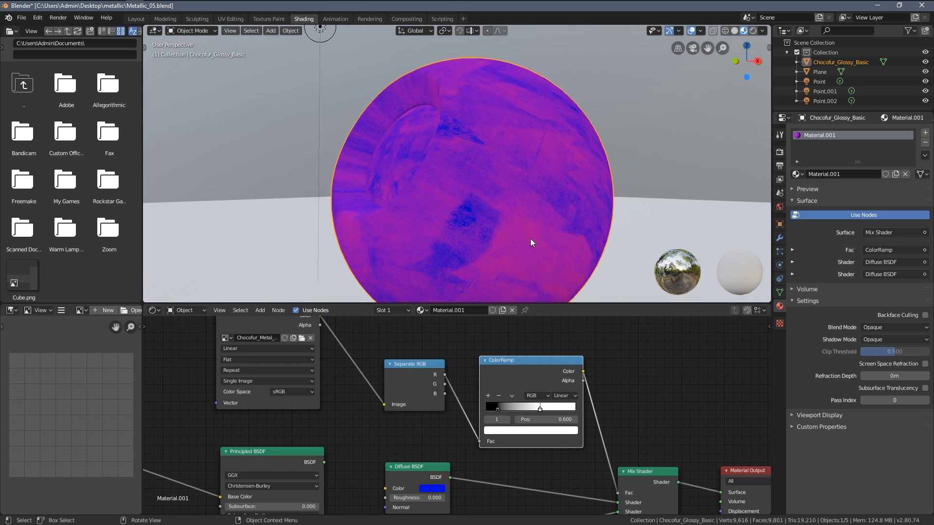
middle_click_drag(530, 242, 432, 203)
Step: Move the Principled BSDF node slightly closer to the Diffuse BSDF nodes
scroll(487, 418, "down", 3)
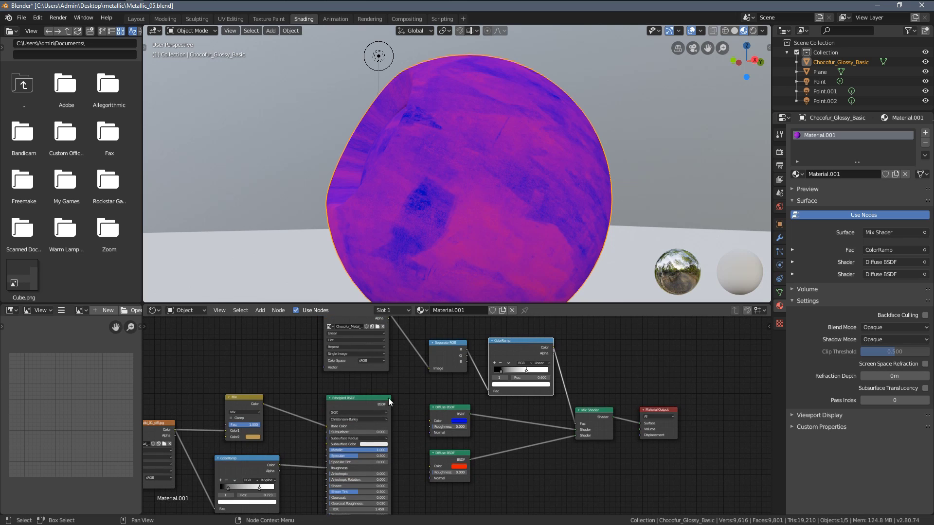
left_click_drag(388, 400, 393, 400)
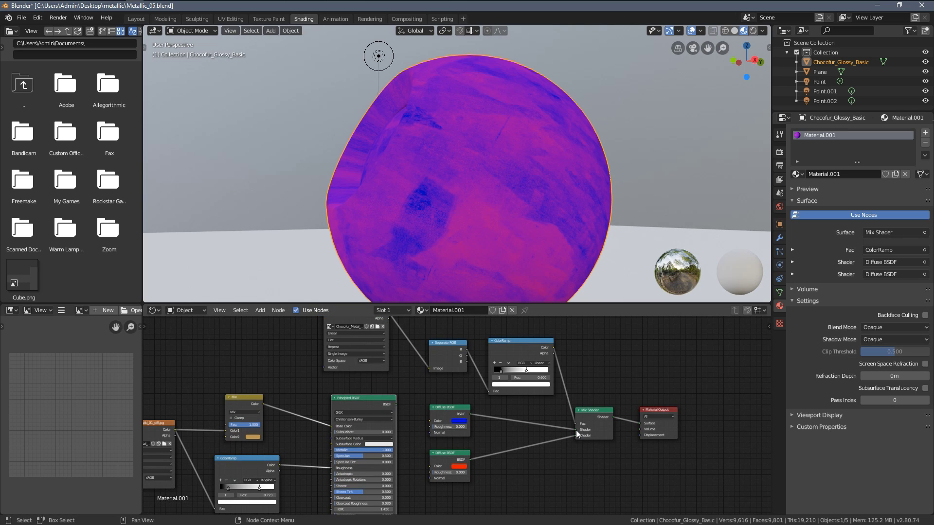
Step: Duplicate the Principled BSDF node and place the copy below the original
scroll(374, 244, "up", 5)
scroll(388, 83, "down", 5)
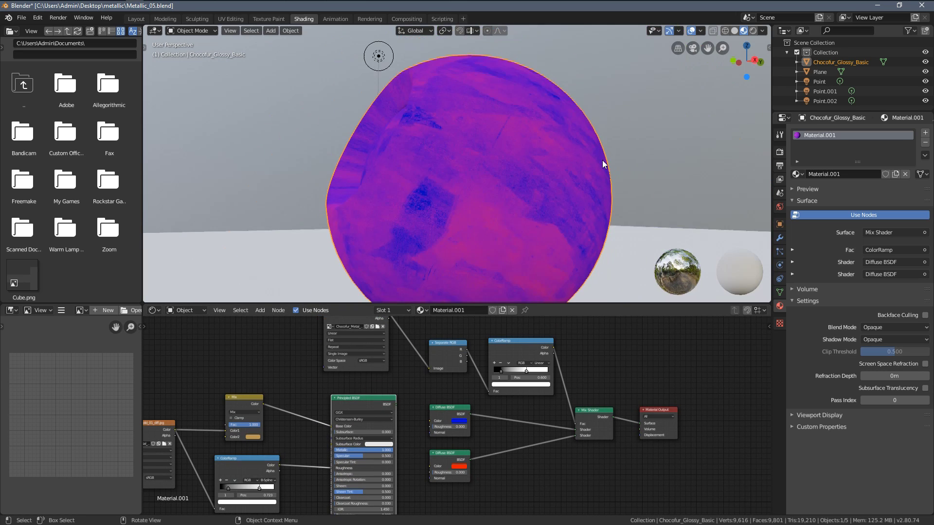
middle_click_drag(604, 162, 476, 118)
scroll(423, 439, "down", 2)
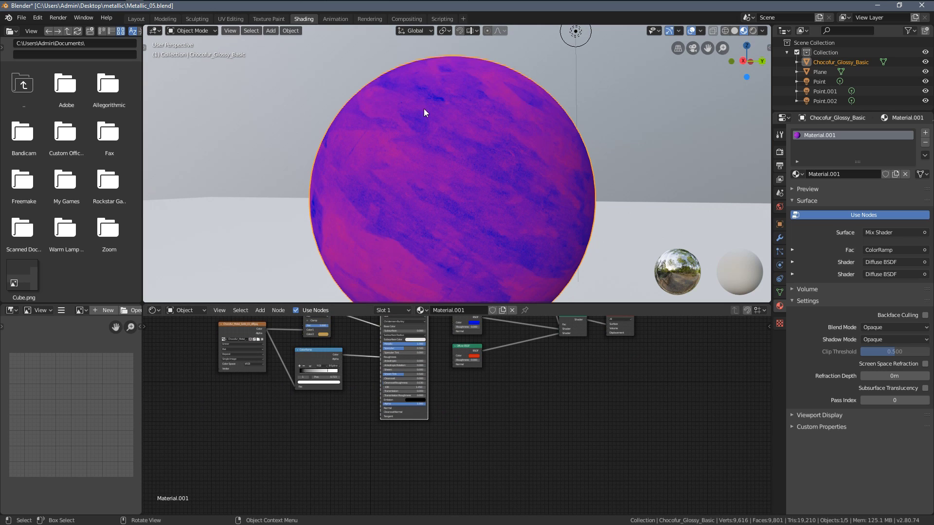
middle_click_drag(496, 376, 474, 440)
scroll(466, 428, "up", 3)
middle_click_drag(419, 434, 501, 392)
scroll(422, 397, "down", 2)
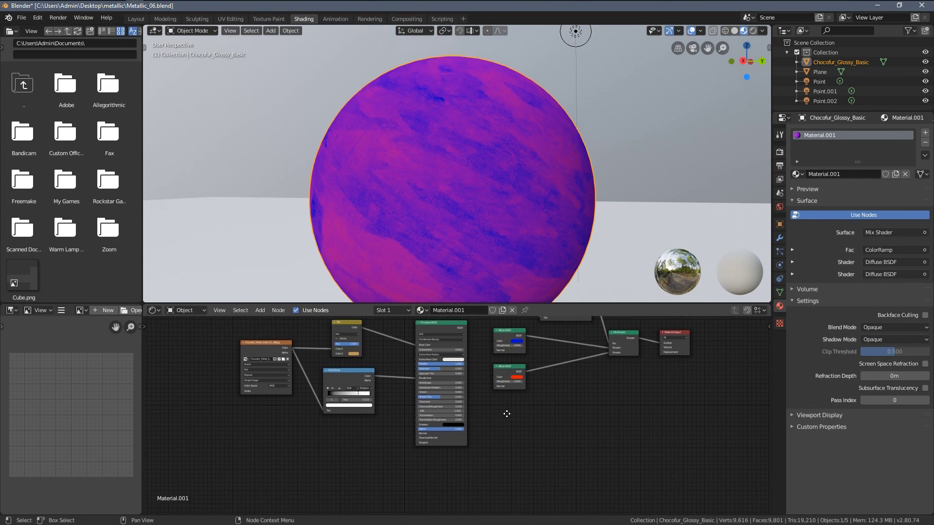
scroll(452, 360, "down", 1)
scroll(447, 372, "down", 1)
key("shift+d")
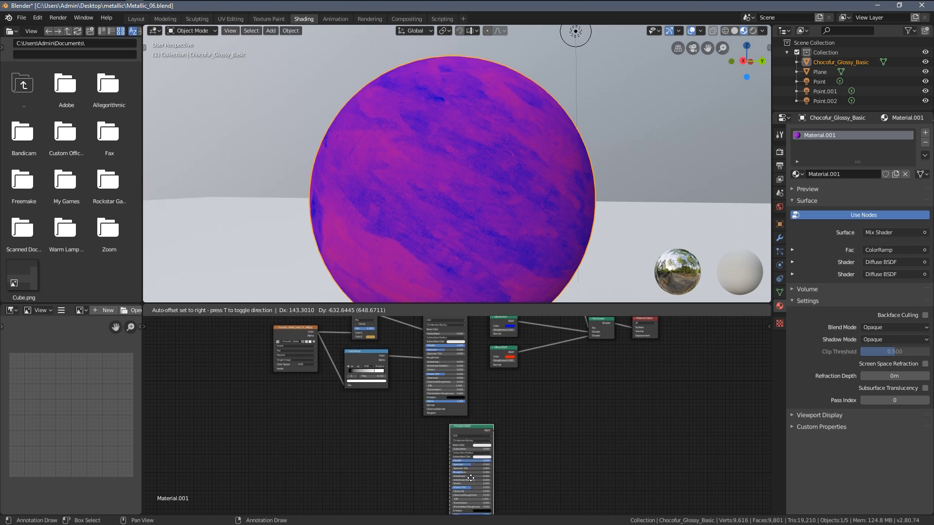
left_click(453, 477)
Step: Duplicate the Mix Shader node and place the copy below the Diffuse BSDF nodes
middle_click_drag(515, 409, 436, 436)
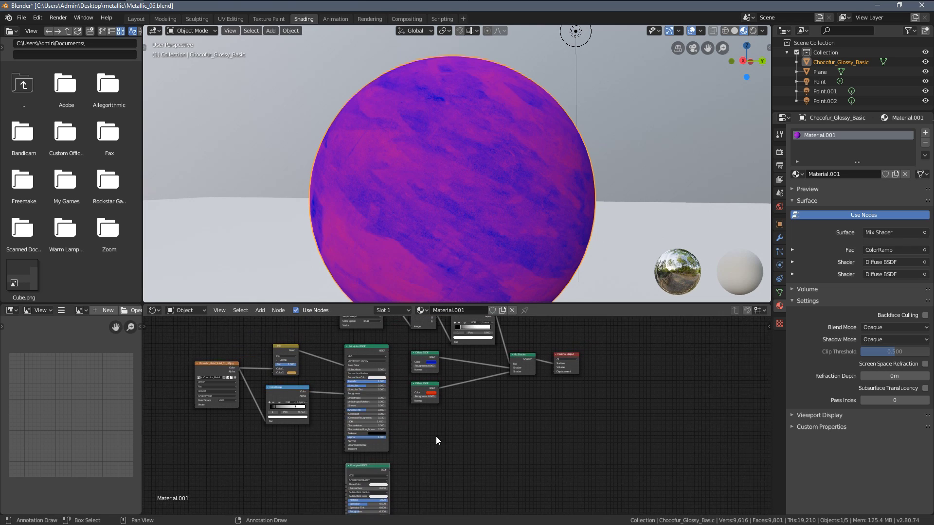
scroll(436, 437, "up", 3)
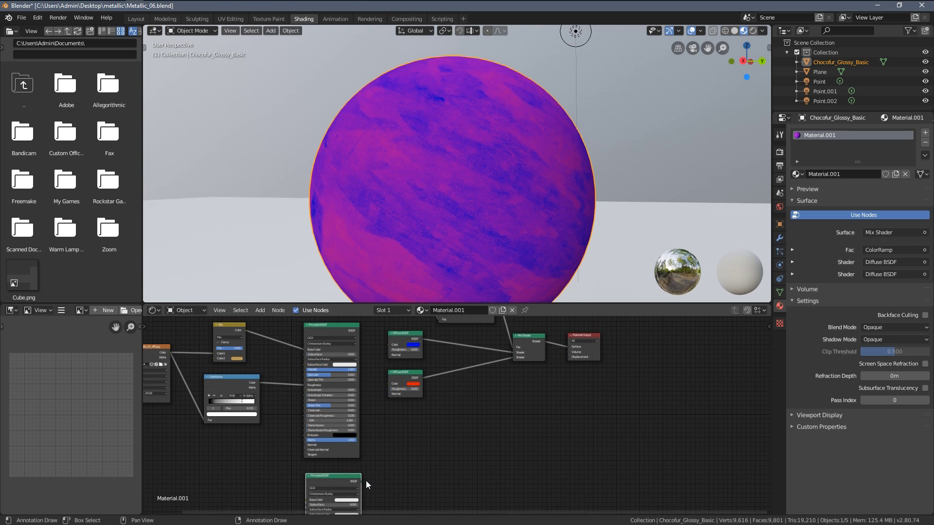
left_click(525, 341)
key("shift+d")
left_click(473, 428)
Step: Connect the original Principled BSDF to the new Mix Shader's first Shader input and the duplicate to its second
middle_click_drag(444, 426, 461, 391)
scroll(461, 391, "up", 1)
left_click_drag(369, 453, 483, 365)
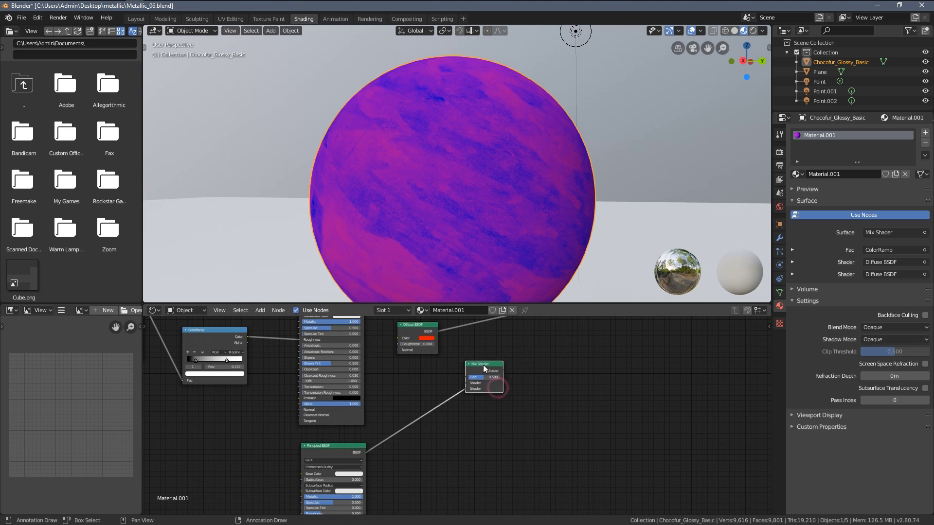
scroll(405, 335, "up", 3)
middle_click_drag(404, 335, 418, 410)
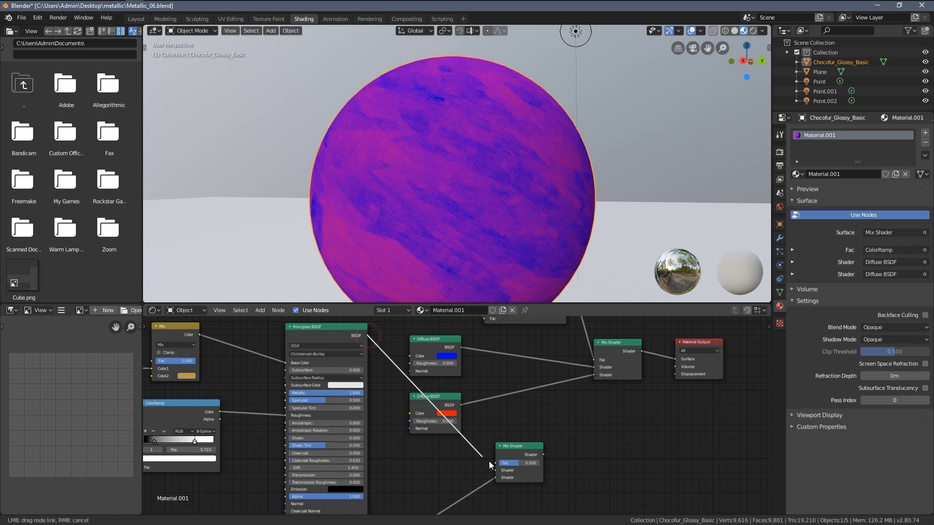
left_click_drag(498, 470, 499, 471)
Step: Move the new Mix Shader closer to the Material Output and connect it to the Surface input
middle_click_drag(499, 471, 431, 481)
left_click_drag(455, 460, 506, 433)
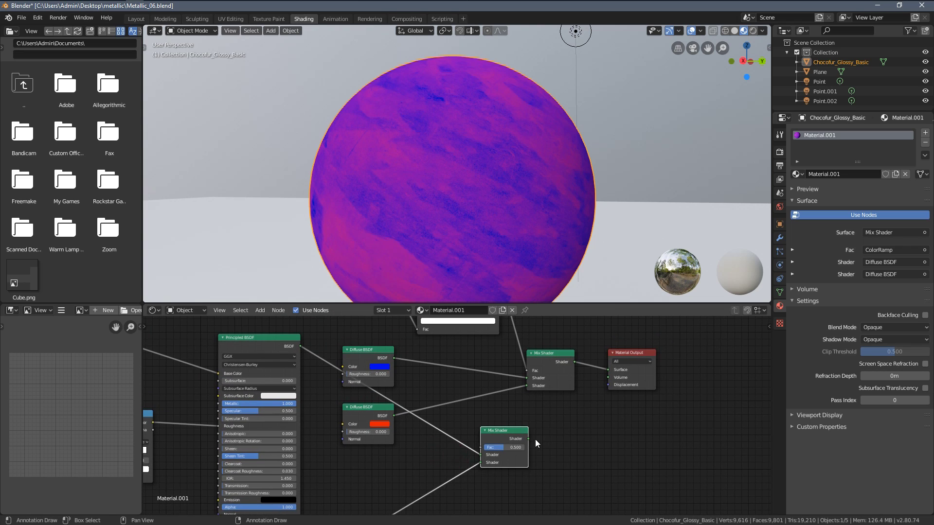
left_click_drag(604, 372, 603, 372)
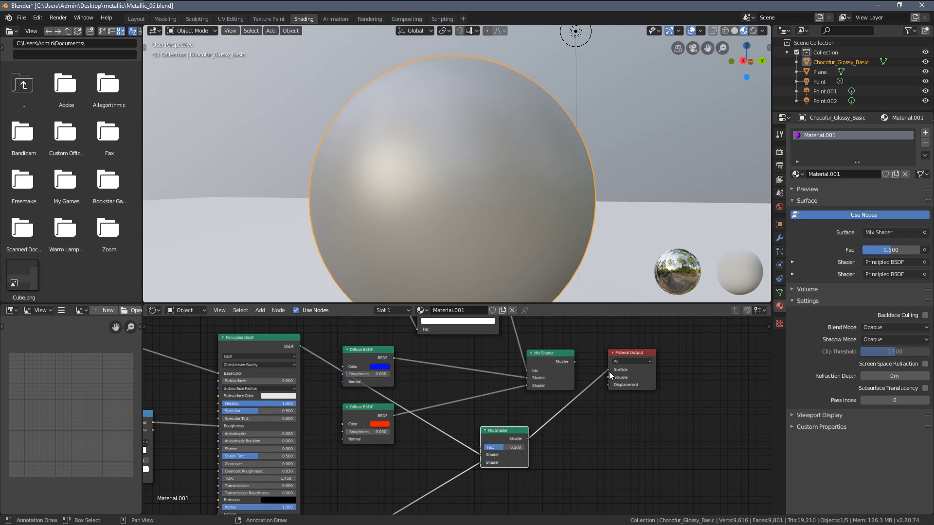
middle_click_drag(653, 334, 618, 365)
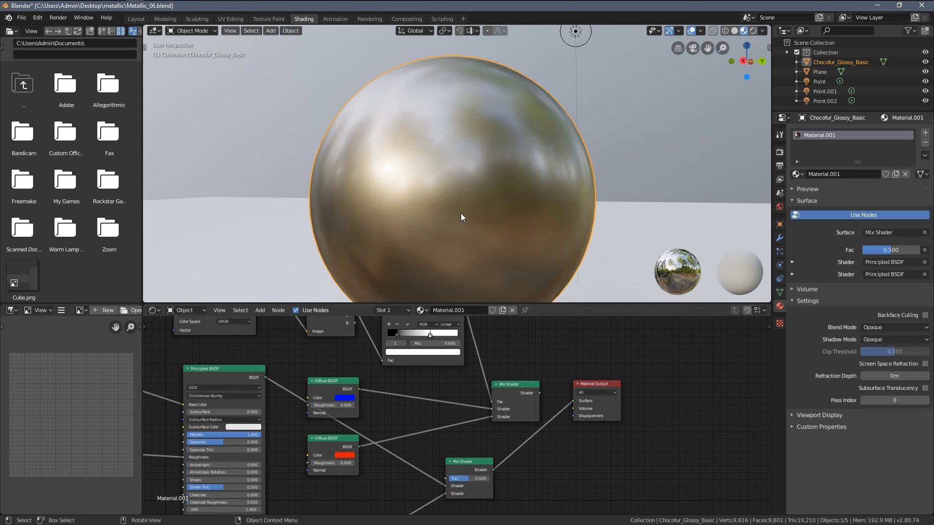
Step: Space out the Material Output and new Mix Shader, and test the mix Fac at 0.108 and 0.450
left_click_drag(590, 387, 634, 392)
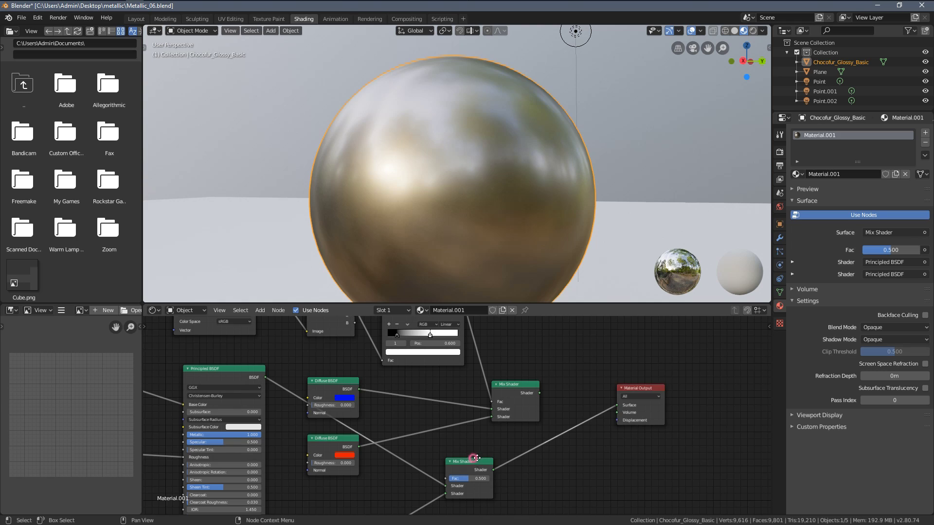
left_click_drag(475, 458, 444, 475)
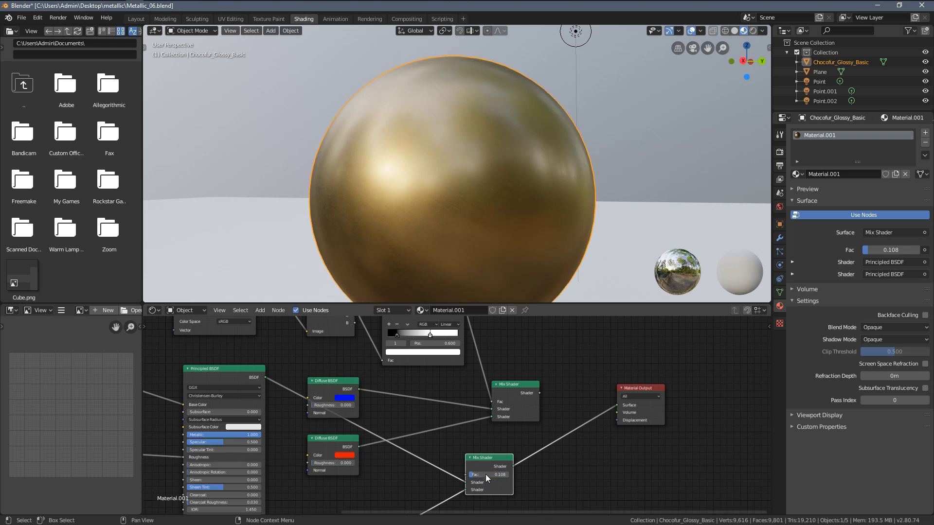
middle_click_drag(494, 457, 510, 475)
mouse_move(489, 492)
left_mouse_down()
mouse_move(512, 492)
mouse_move(502, 491)
left_mouse_up()
Step: Connect the mask ColorRamp's Color output to the new Mix Shader's Fac and inspect the blend around the ball
scroll(505, 457, "down", 3)
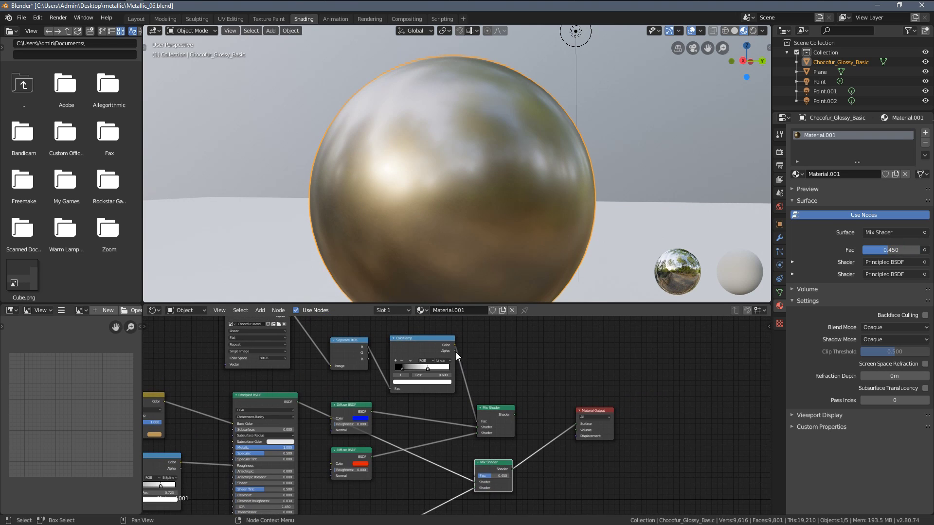
left_click_drag(454, 345, 477, 475)
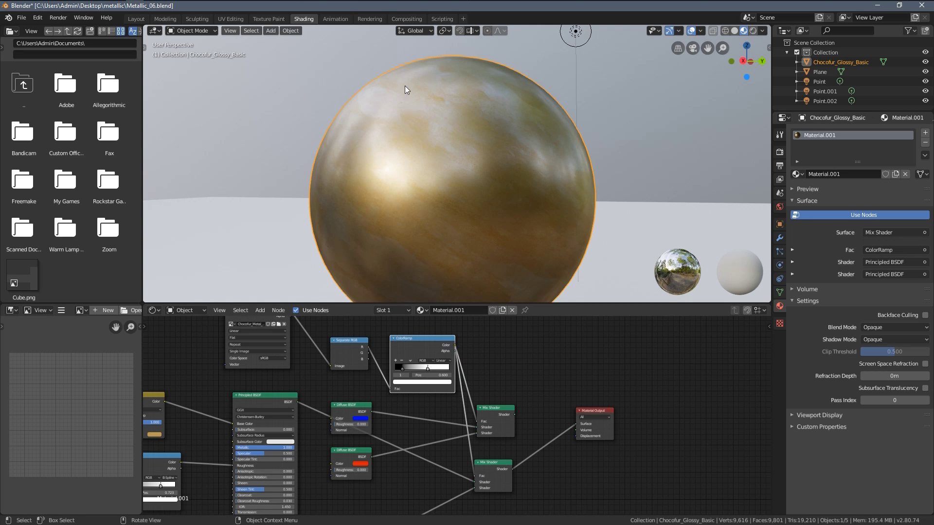
middle_click_drag(405, 89, 444, 204)
middle_click_drag(461, 115, 450, 166)
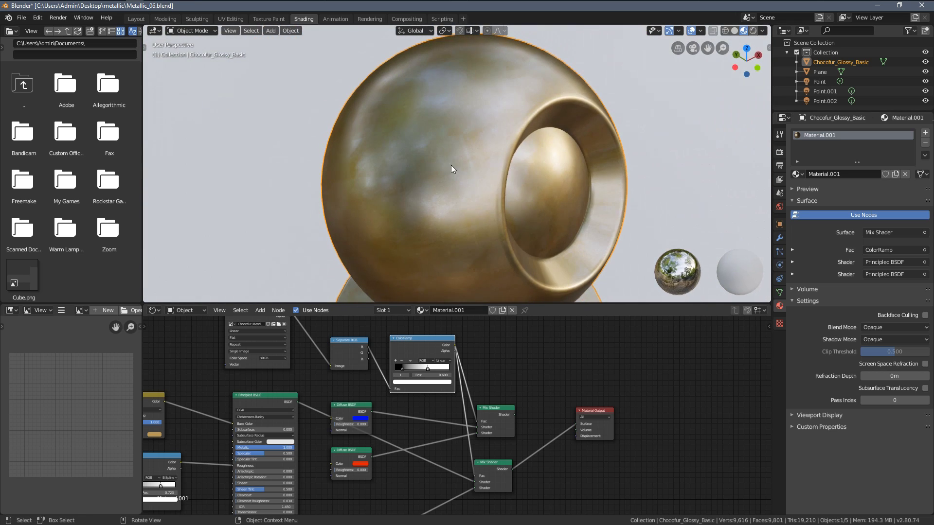
middle_click_drag(457, 204, 463, 171)
scroll(460, 178, "up", 3)
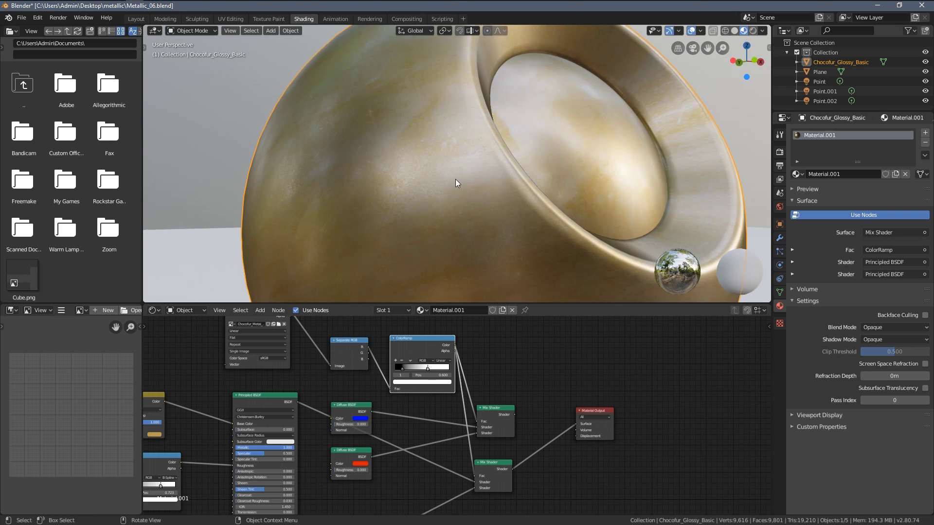
scroll(482, 190, "down", 4)
middle_click_drag(574, 191, 468, 221)
scroll(480, 206, "down", 2)
Step: Move the new Mix Shader slightly lower and set the duplicate Principled BSDF's Roughness to 0.468
scroll(482, 205, "down", 1)
scroll(432, 471, "down", 3)
middle_click_drag(430, 477, 489, 397)
left_click_drag(544, 377, 541, 395)
middle_click_drag(474, 413, 517, 359)
scroll(429, 443, "up", 6)
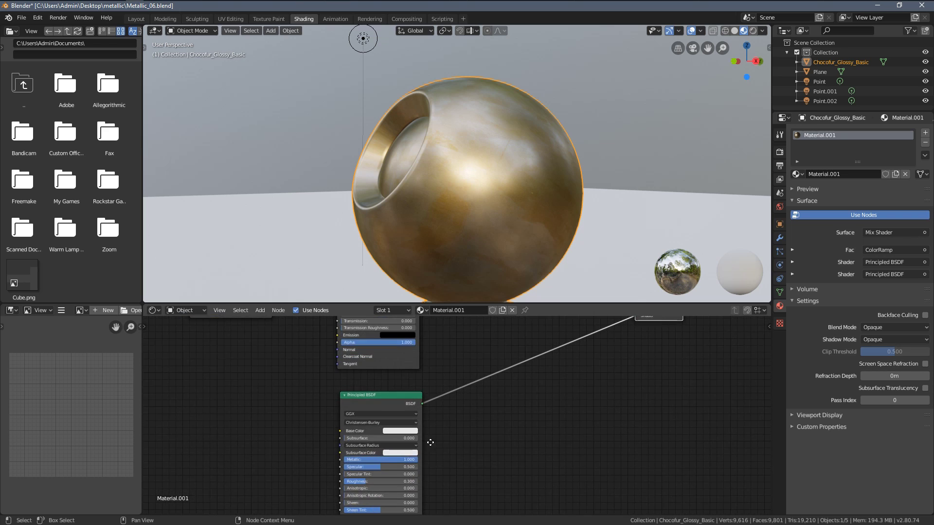
middle_click_drag(430, 442, 512, 394)
scroll(465, 454, "up", 9)
mouse_move(447, 455)
left_mouse_down()
mouse_move(462, 455)
mouse_move(433, 455)
mouse_move(483, 456)
mouse_move(460, 455)
mouse_move(472, 455)
left_mouse_up()
Step: Move the Chocofur_Metal_Solid_01_diff.jpg texture node toward the duplicate Principled BSDF and connect its Color to the Base Color input
scroll(369, 432, "down", 3)
middle_click_drag(343, 437, 465, 509)
scroll(453, 404, "down", 4)
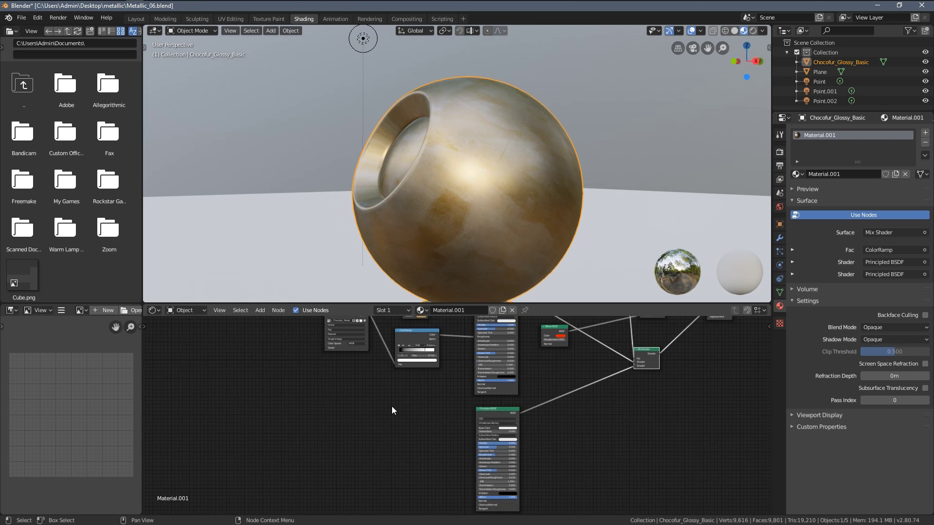
middle_click_drag(392, 407, 413, 475)
left_click_drag(382, 375, 333, 396)
middle_click_drag(387, 406, 383, 341)
scroll(383, 340, "down", 1)
left_click_drag(334, 339, 409, 440)
scroll(451, 440, "up", 10)
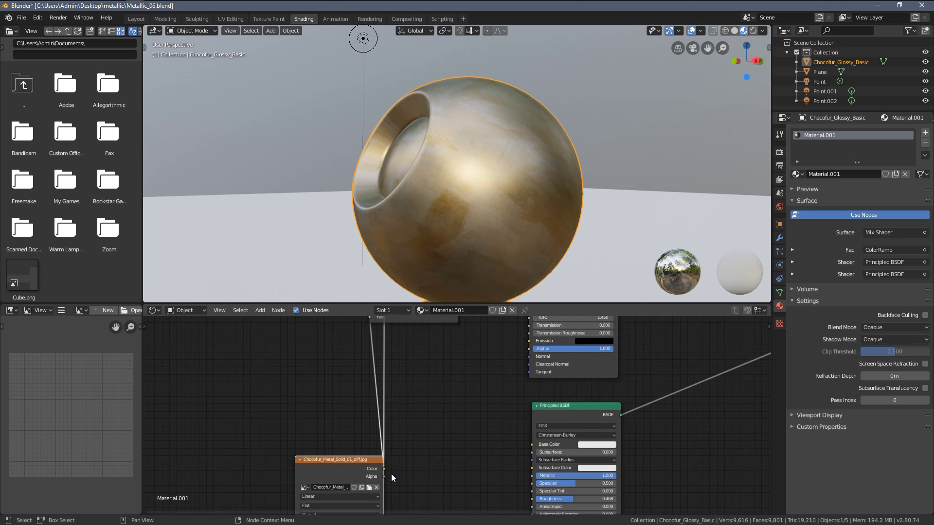
left_click_drag(384, 469, 532, 445)
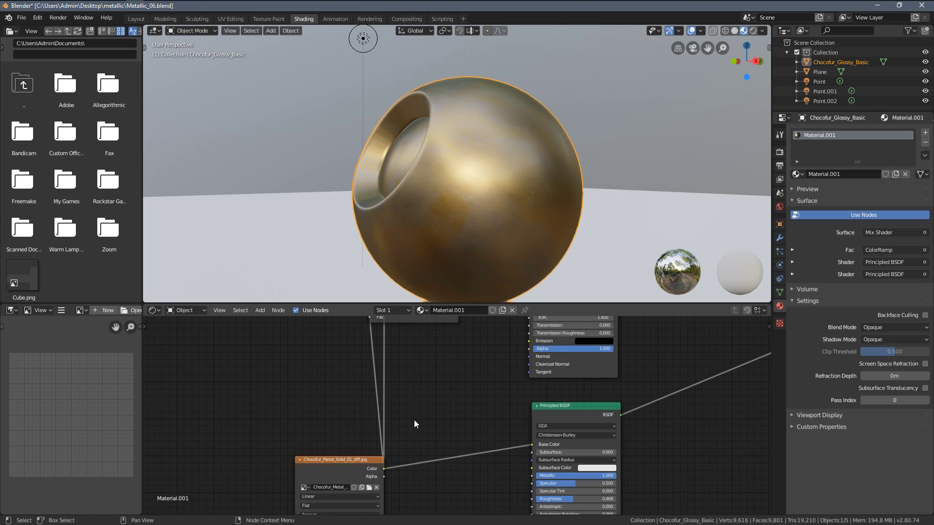
Step: Move the texture node farther out, then insert a duplicate of the Mix node between it and the second Principled BSDF's Base Color
scroll(343, 459, "down", 5)
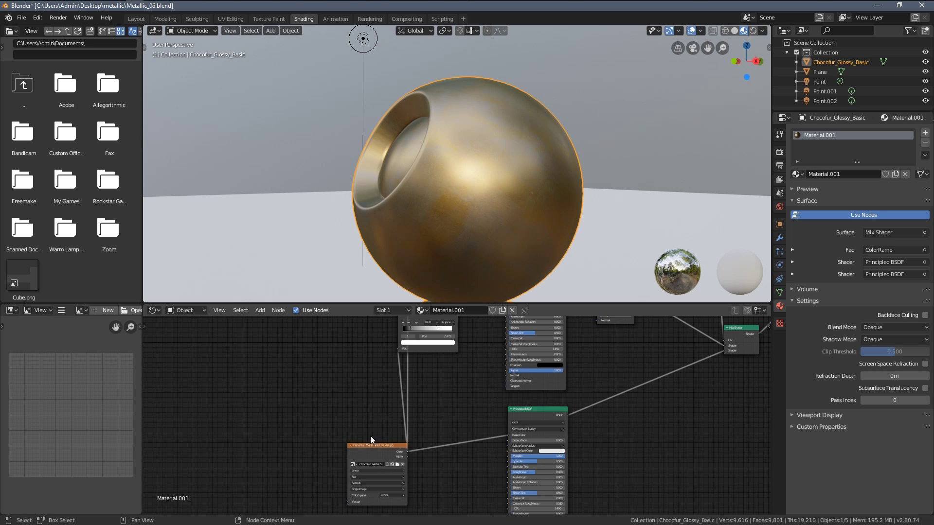
left_click_drag(365, 447, 243, 340)
scroll(389, 367, "down", 2)
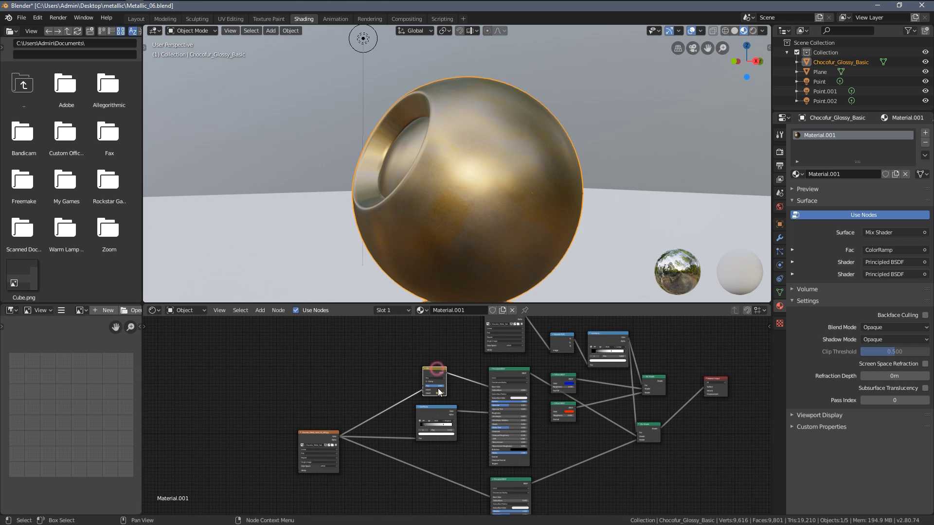
middle_click_drag(438, 388, 431, 372)
key("shift+d")
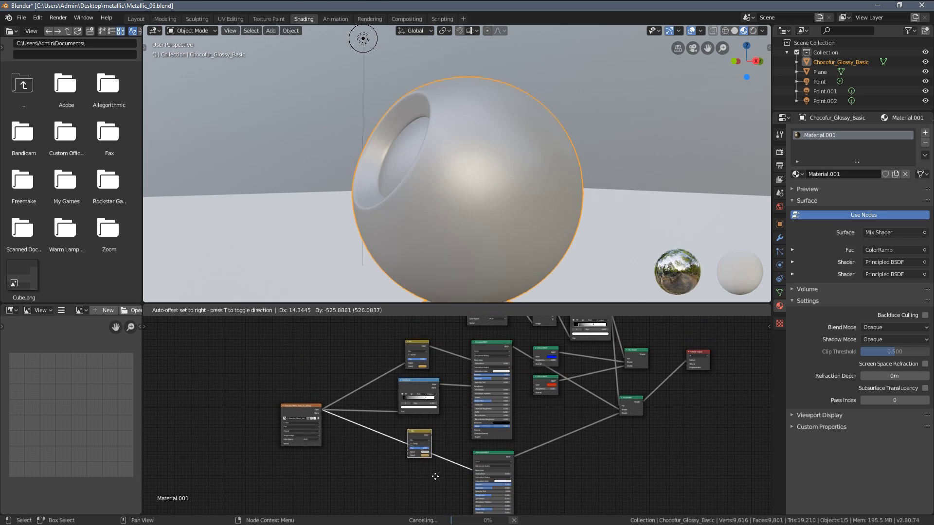
left_click(442, 471)
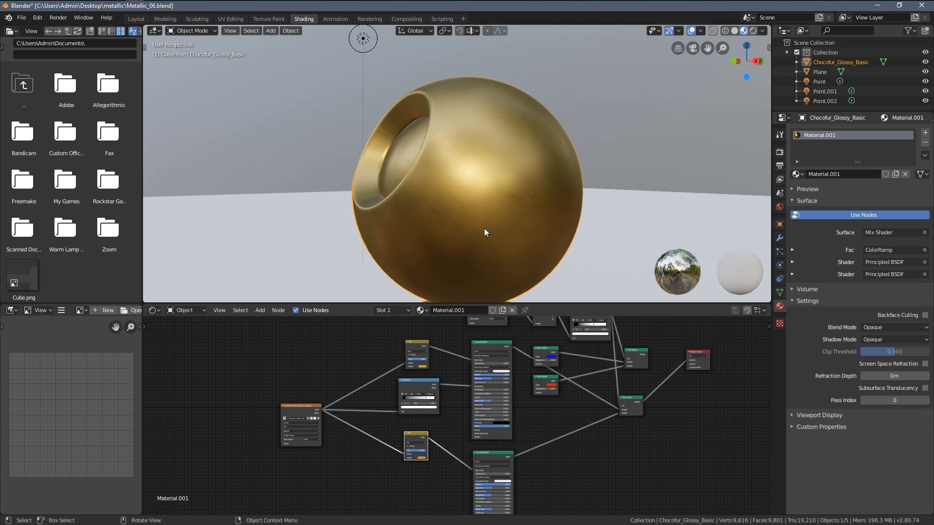
Step: Set the second Principled BSDF's Roughness to 0.823 after testing 0.141
scroll(484, 229, "up", 4)
scroll(533, 238, "down", 2)
middle_click_drag(545, 226, 518, 213)
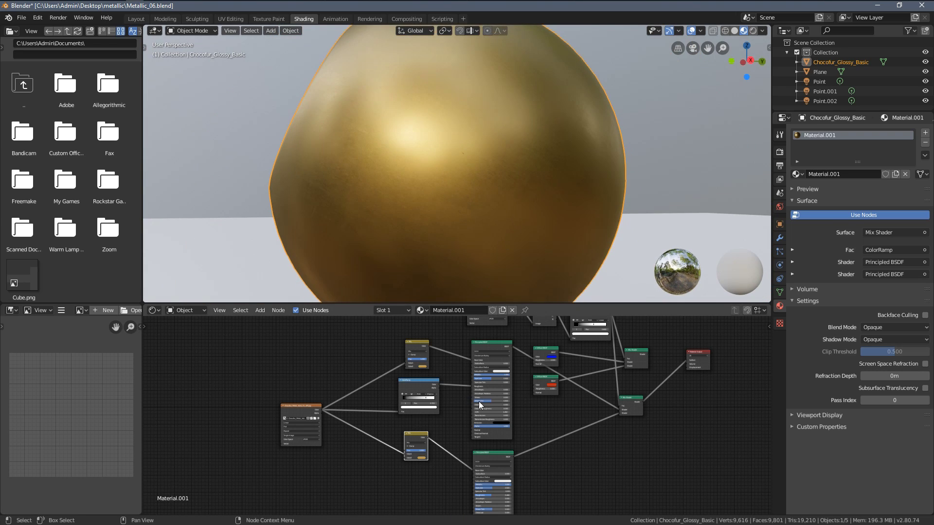
scroll(479, 401, "up", 5)
middle_click_drag(542, 156, 331, 164)
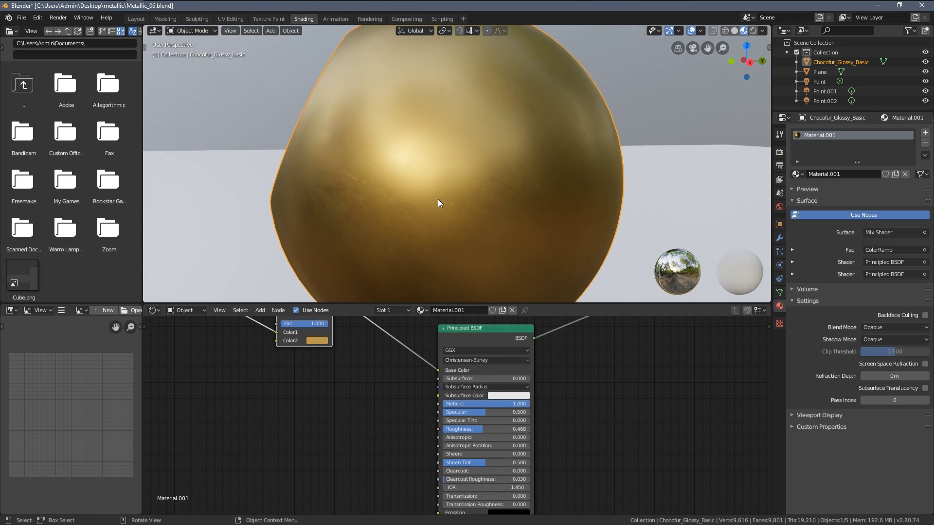
scroll(475, 433, "up", 3)
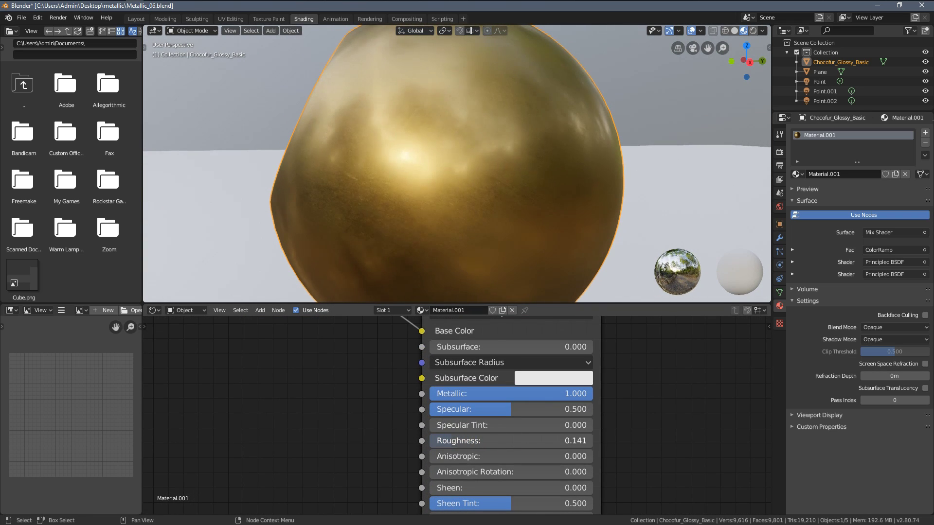
mouse_move(452, 440)
left_mouse_down()
mouse_move(561, 440)
mouse_move(550, 441)
left_mouse_up()
Step: Examine the gold material's roughness variation around the shader ball, including in a maximized viewport
scroll(511, 135, "down", 4)
middle_click_drag(511, 134, 460, 138)
scroll(426, 160, "up", 4)
scroll(519, 182, "down", 2)
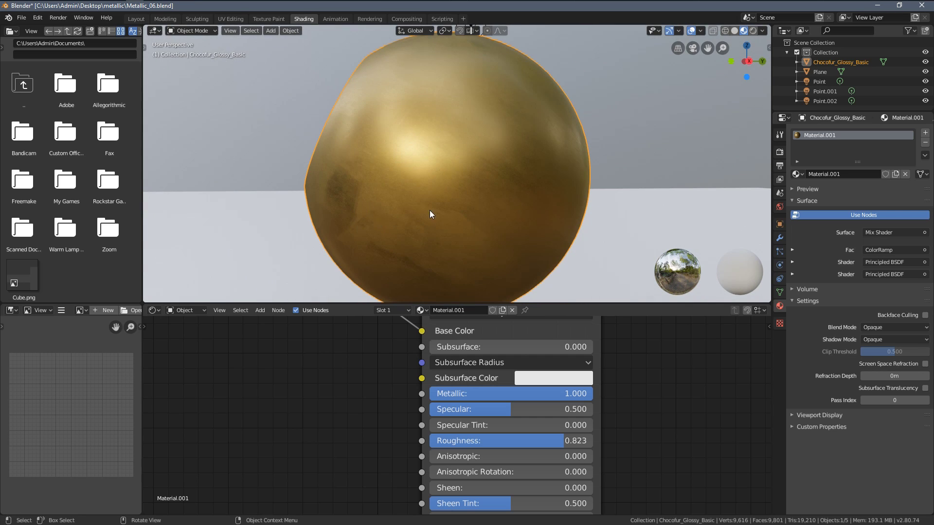
middle_click_drag(430, 214, 465, 188)
scroll(462, 187, "up", 4)
middle_click_drag(450, 106, 459, 208)
scroll(464, 174, "down", 3)
scroll(447, 228, "down", 2)
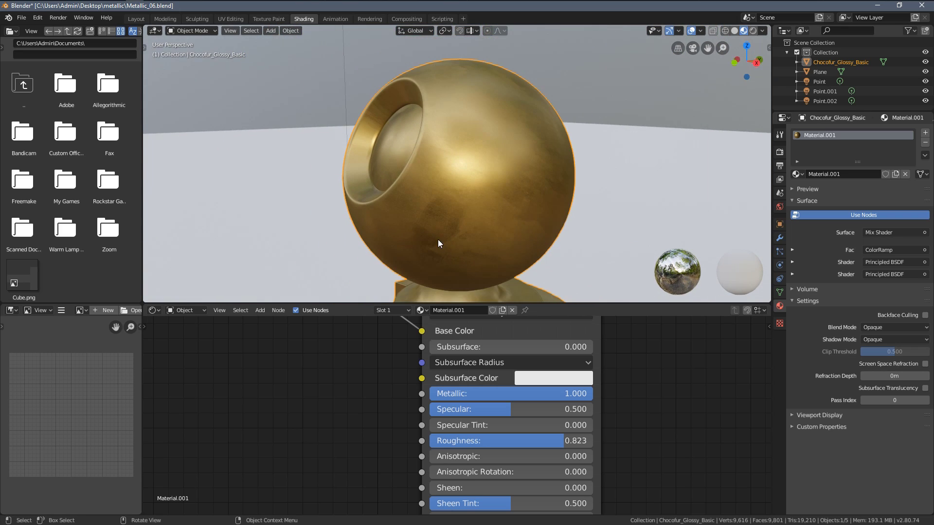
key("ctrl+space")
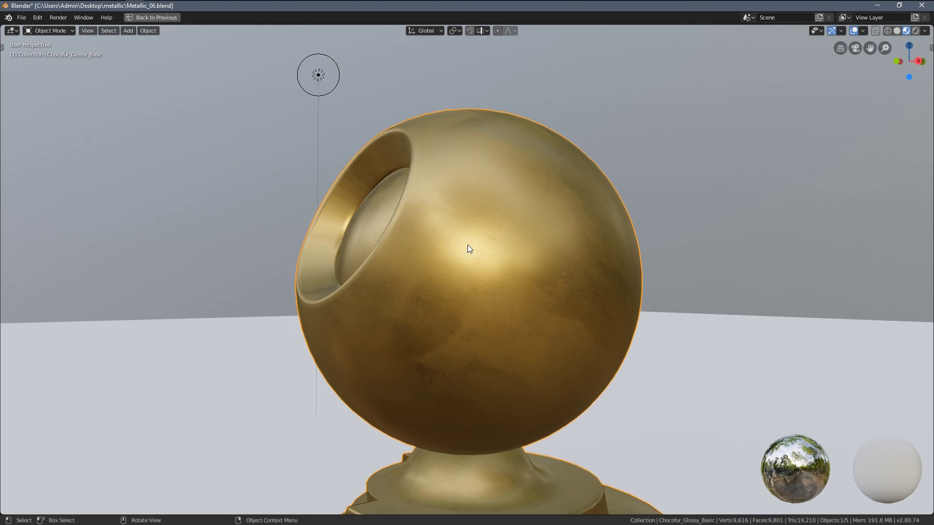
mouse_move(468, 244)
middle_mouse_down()
mouse_move(482, 238)
mouse_move(473, 277)
mouse_move(485, 292)
mouse_move(491, 238)
mouse_move(481, 294)
mouse_move(484, 287)
mouse_move(428, 350)
mouse_move(582, 327)
mouse_move(563, 351)
mouse_move(591, 281)
mouse_move(559, 323)
mouse_move(509, 323)
mouse_move(486, 350)
mouse_move(519, 317)
mouse_move(629, 298)
mouse_move(571, 290)
mouse_move(601, 310)
mouse_move(480, 290)
mouse_move(415, 299)
mouse_move(428, 309)
middle_mouse_up()
key("ctrl+space")
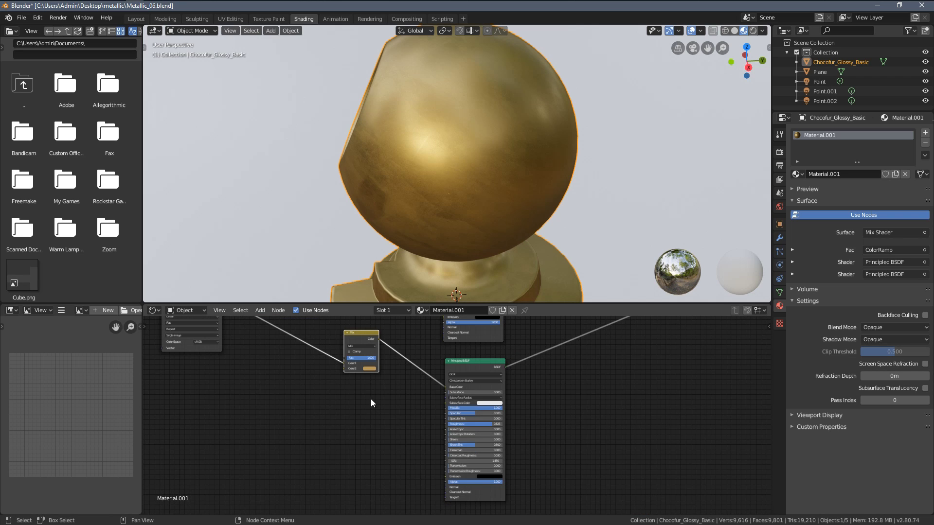
Step: Move the mask's ColorRamp node slightly away from the Separate RGB node and inspect the ball up close
middle_click_drag(381, 406, 287, 508)
middle_click_drag(505, 321, 503, 451)
scroll(503, 451, "up", 10)
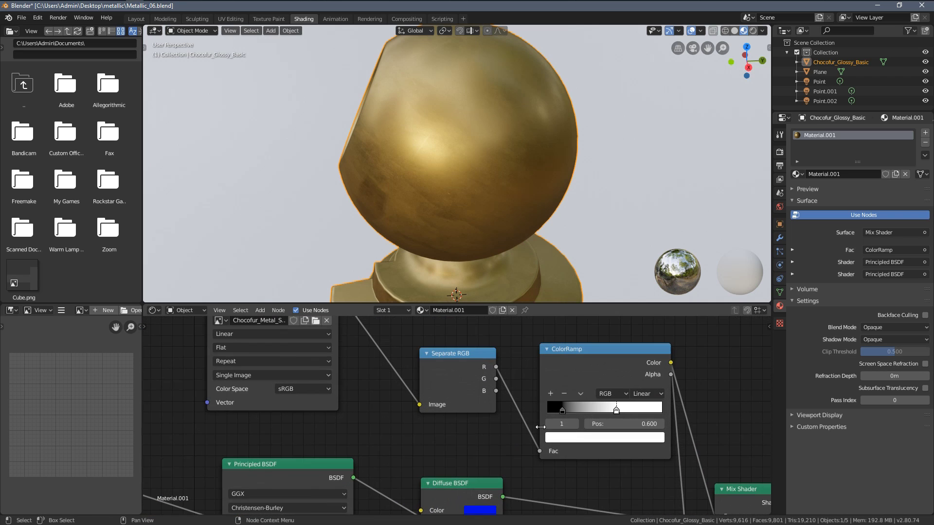
mouse_move(599, 349)
left_mouse_down()
mouse_move(586, 349)
mouse_move(603, 344)
left_mouse_up()
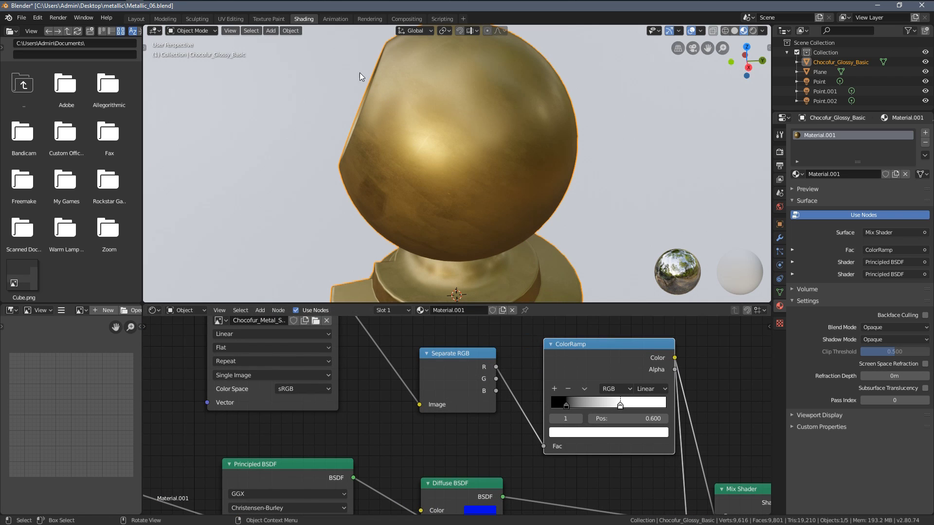
mouse_move(467, 141)
middle_mouse_down()
mouse_move(430, 191)
mouse_move(467, 156)
middle_mouse_up()
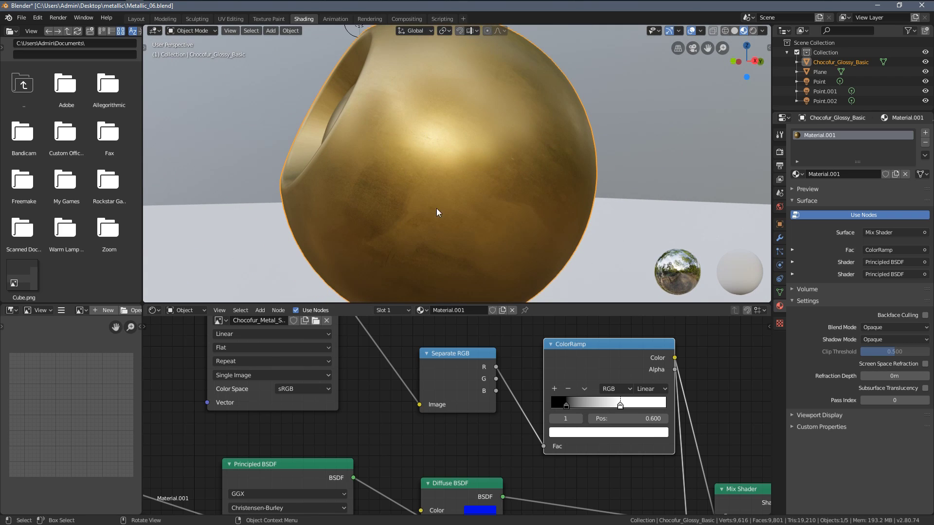
Step: Try the black stop of the mask's ColorRamp at positions 0.305, 0.245 and 0.123, checking the ball from several sides
scroll(564, 389, "up", 2)
left_click_drag(605, 402, 633, 402)
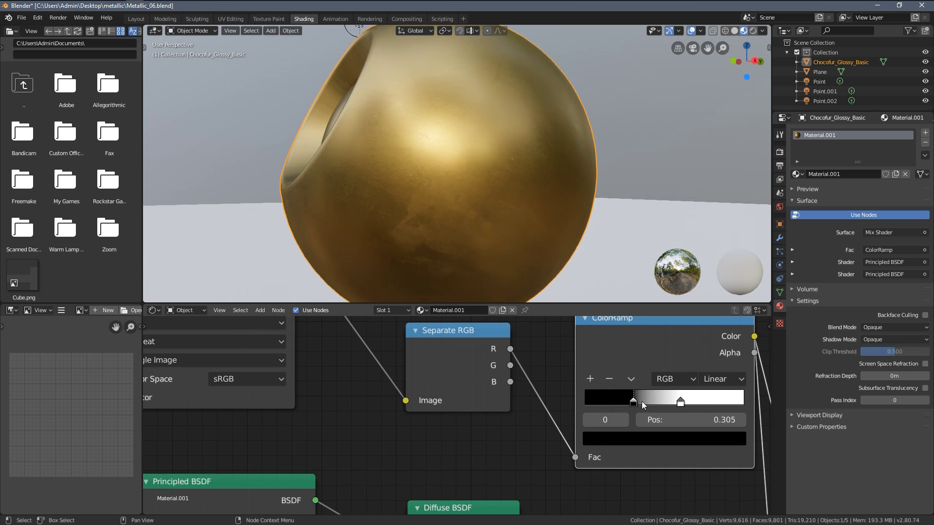
mouse_move(554, 292)
middle_mouse_down()
mouse_move(550, 233)
mouse_move(488, 265)
mouse_move(501, 288)
mouse_move(431, 285)
middle_mouse_up()
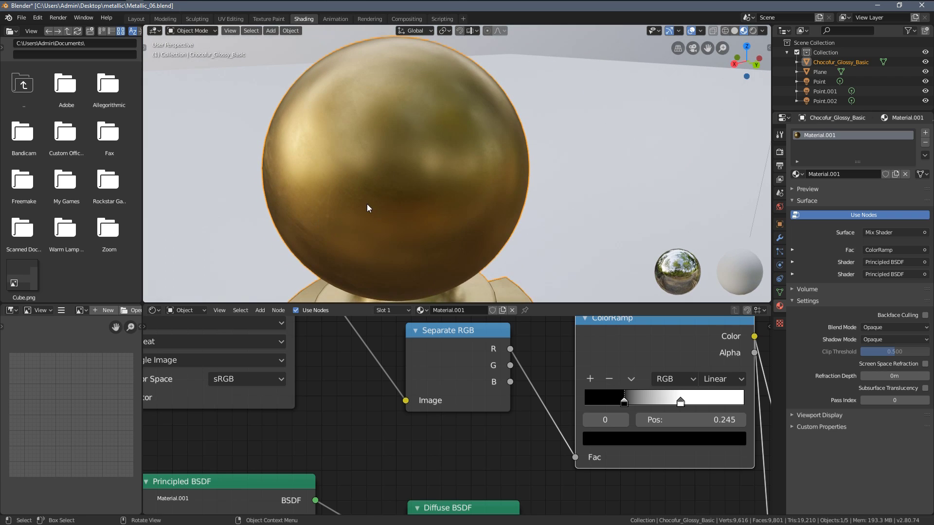
mouse_move(366, 205)
middle_mouse_down()
mouse_move(384, 168)
mouse_move(343, 126)
mouse_move(477, 190)
mouse_move(472, 215)
mouse_move(497, 189)
mouse_move(485, 183)
middle_mouse_up()
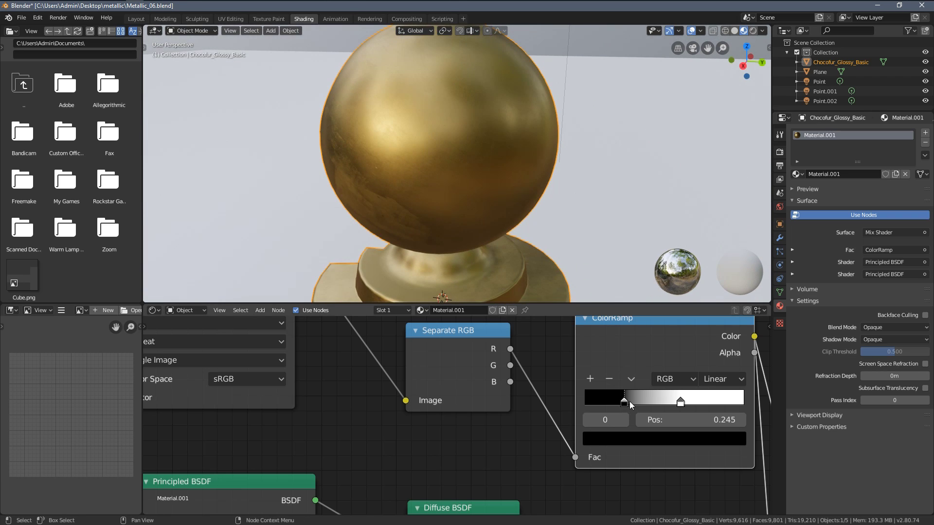
left_click_drag(617, 403, 603, 402)
middle_click_drag(468, 173, 466, 198)
scroll(465, 200, "up", 4)
Step: Set the mask ColorRamp's interpolation to B-Spline and check the gold surface
left_click(722, 379)
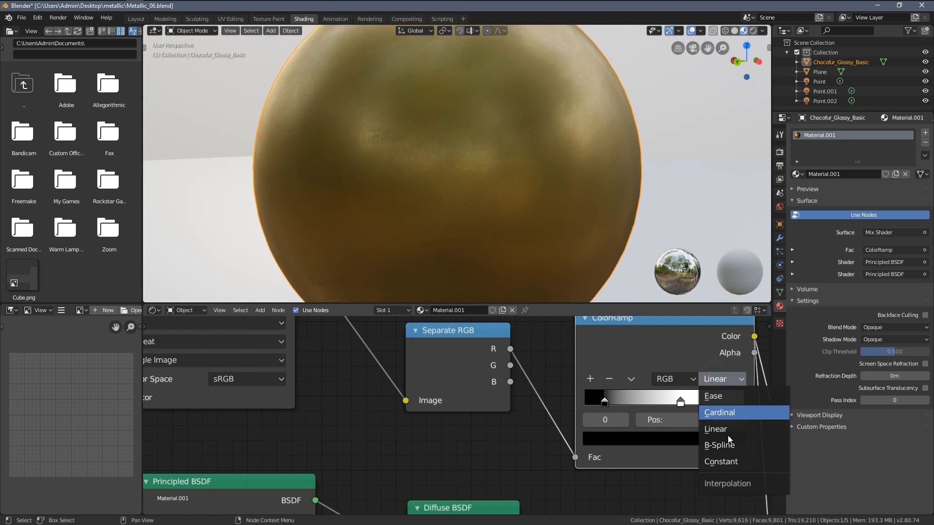
left_click(706, 446)
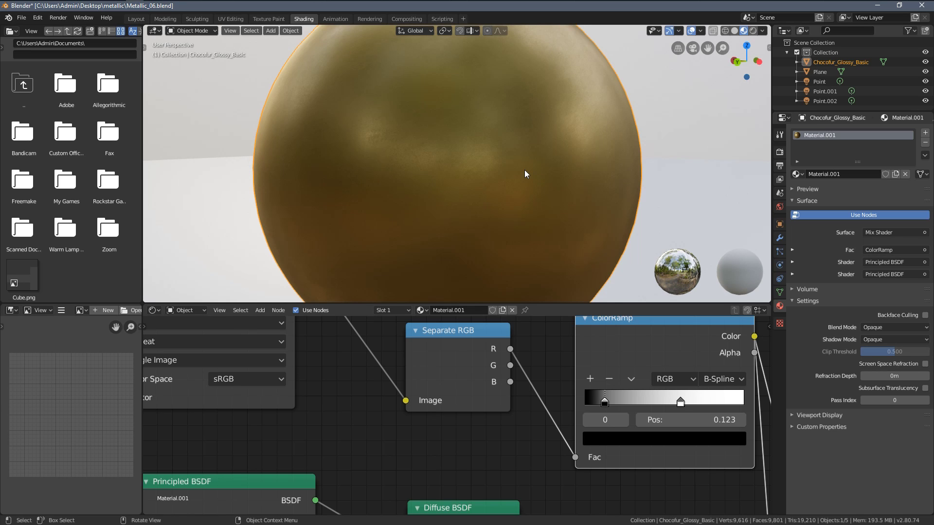
scroll(518, 177, "down", 4)
middle_click_drag(521, 173, 403, 176)
scroll(508, 179, "up", 2)
Step: Set the mask ColorRamp's black stop to position 0.259 after testing 0.355, and shift the white stop slightly toward it
left_click_drag(605, 401, 642, 403)
middle_click_drag(561, 227, 517, 220)
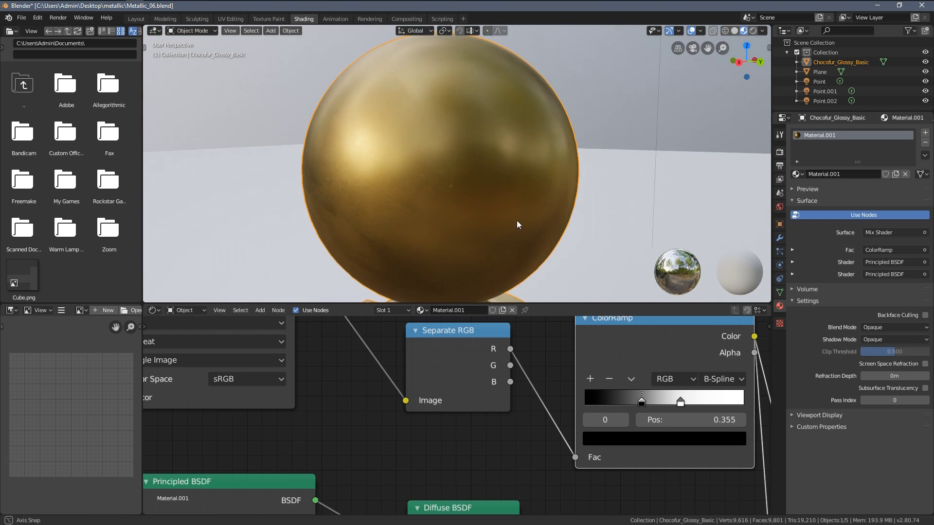
left_click_drag(681, 400, 626, 401)
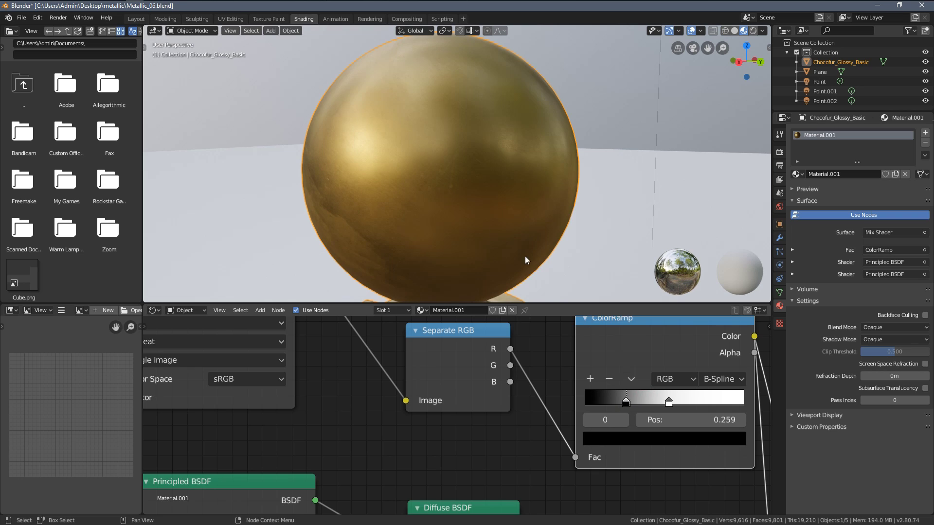
middle_click_drag(525, 256, 492, 230)
scroll(501, 229, "up", 2)
Step: Desaturate Color2 of the Mix node feeding the first Principled BSDF to a neutral light grey
scroll(481, 401, "down", 20)
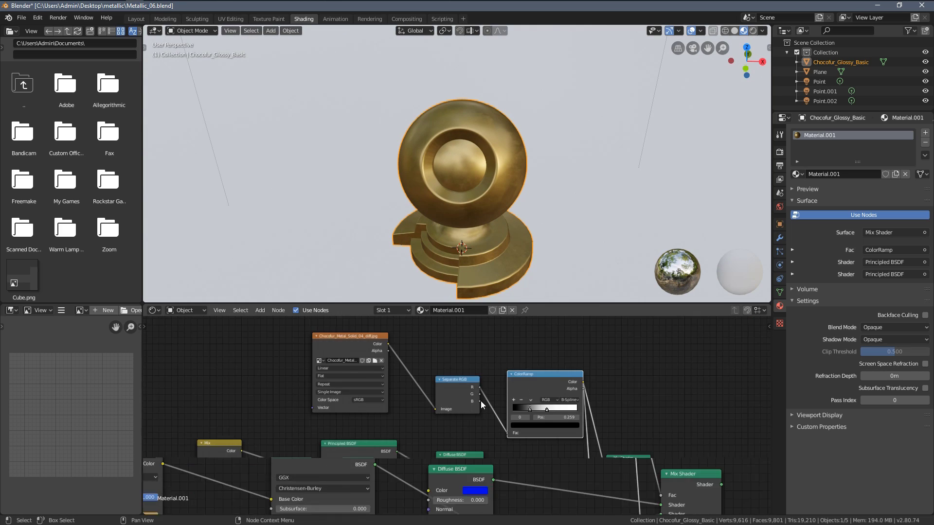
middle_click_drag(486, 485, 492, 413)
scroll(492, 413, "up", 2)
left_click_drag(540, 383, 524, 404)
middle_click_drag(419, 392, 491, 430)
scroll(445, 404, "up", 6)
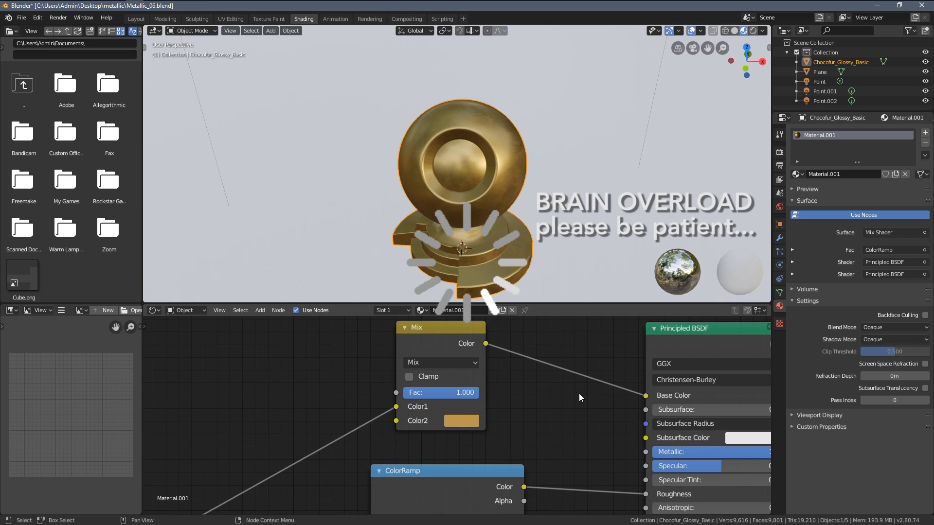
left_click(462, 421)
left_click(464, 420)
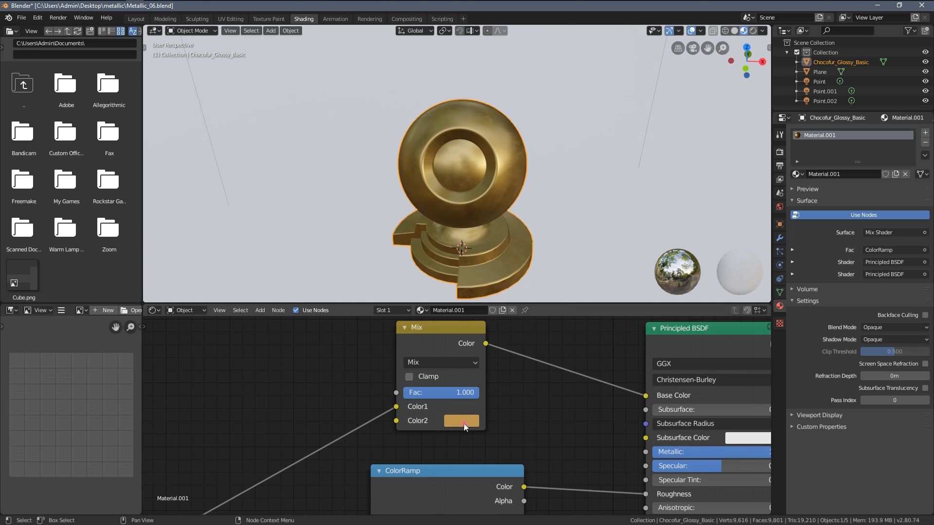
left_click(463, 422)
left_click_drag(500, 377, 451, 377)
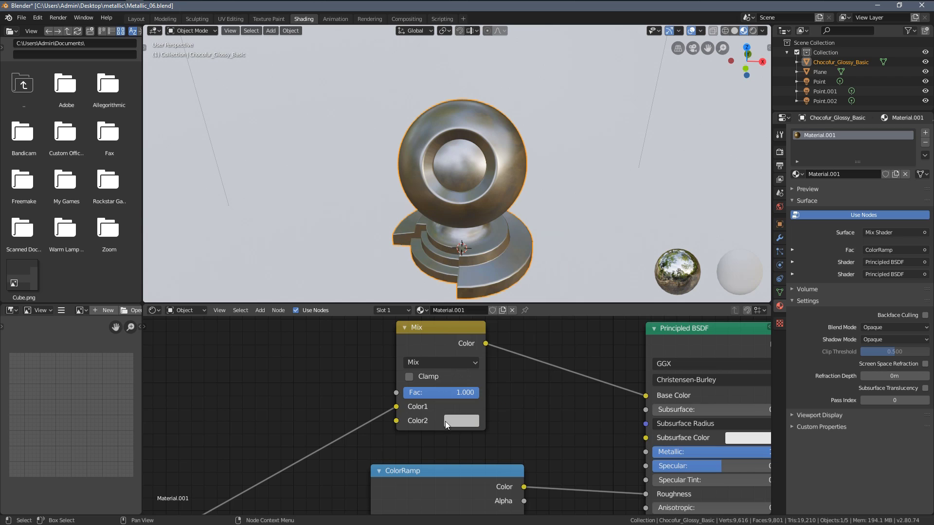
Step: Set the saturation of Color2 to 0 in the Mix node feeding the second Principled BSDF
scroll(455, 420, "down", 4)
middle_click_drag(455, 504, 459, 360)
scroll(457, 426, "up", 4)
left_click(459, 435)
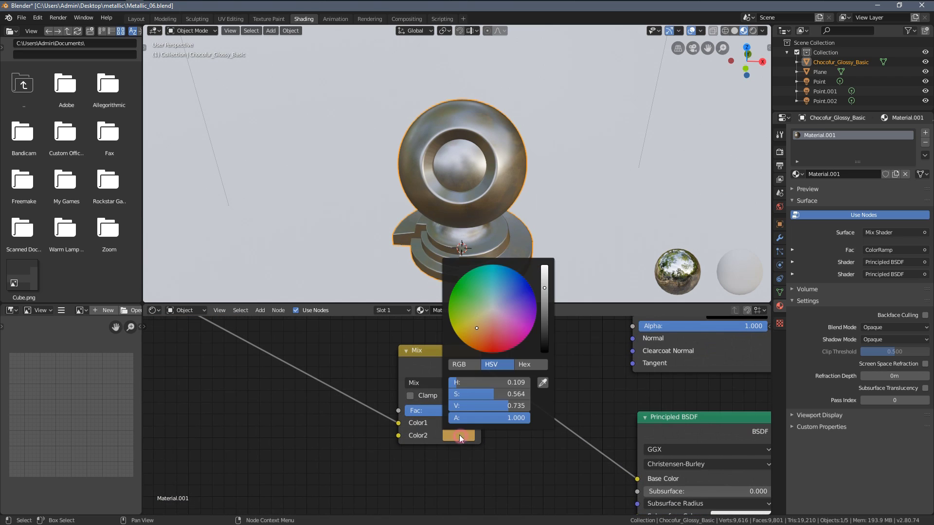
left_click_drag(498, 399, 448, 394)
Step: Darken the second Mix node's Color2 to a value of 0.513, judging it on a close view of the ball
scroll(506, 184, "up", 6)
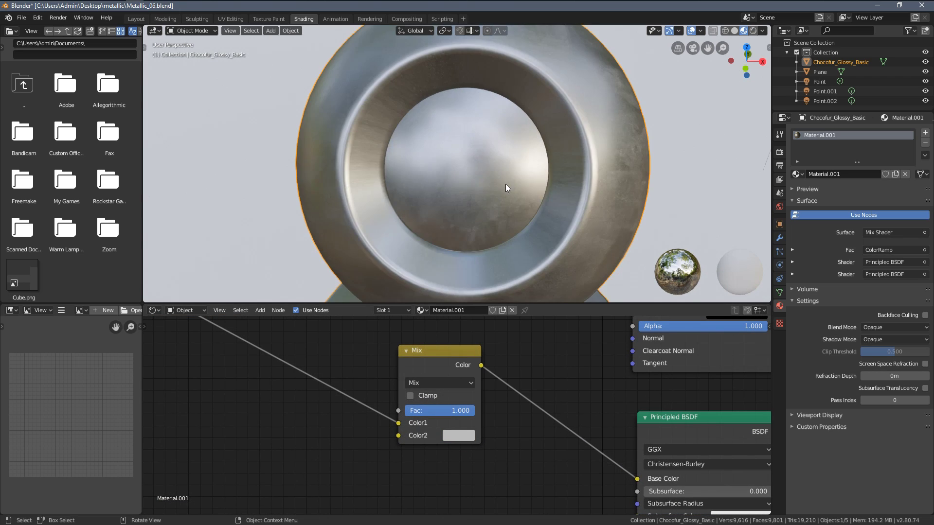
middle_click_drag(506, 184, 438, 194)
left_click(460, 436)
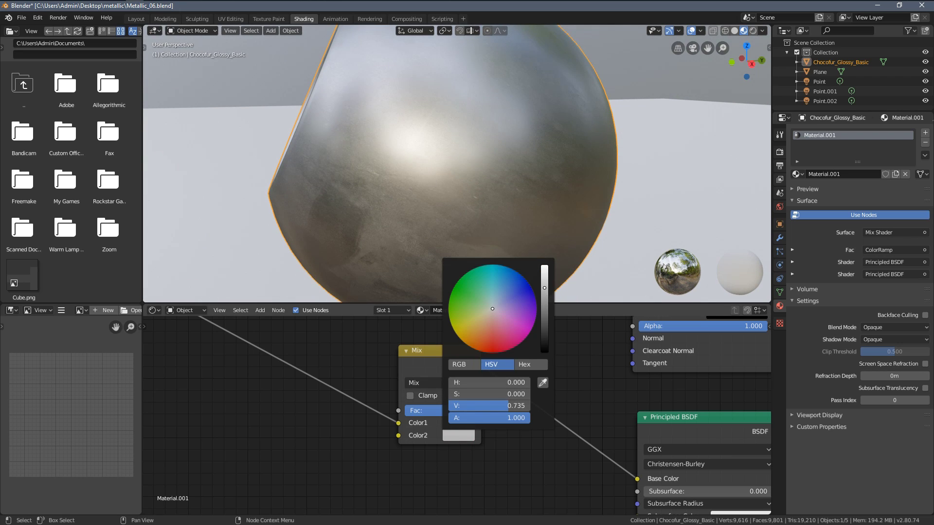
left_click_drag(544, 288, 544, 308)
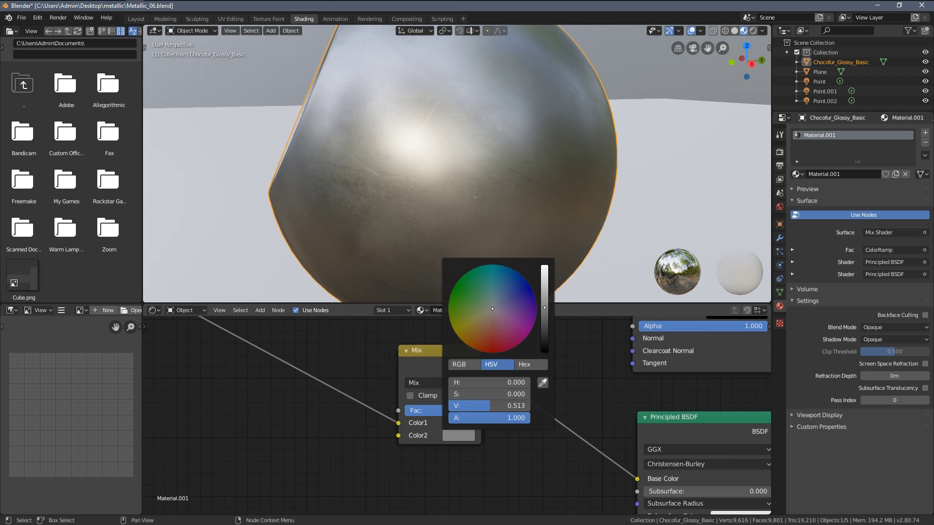
Step: Set the second Principled BSDF's Roughness to 0.373 and check the steel look around the ball
middle_click_drag(685, 506, 560, 424)
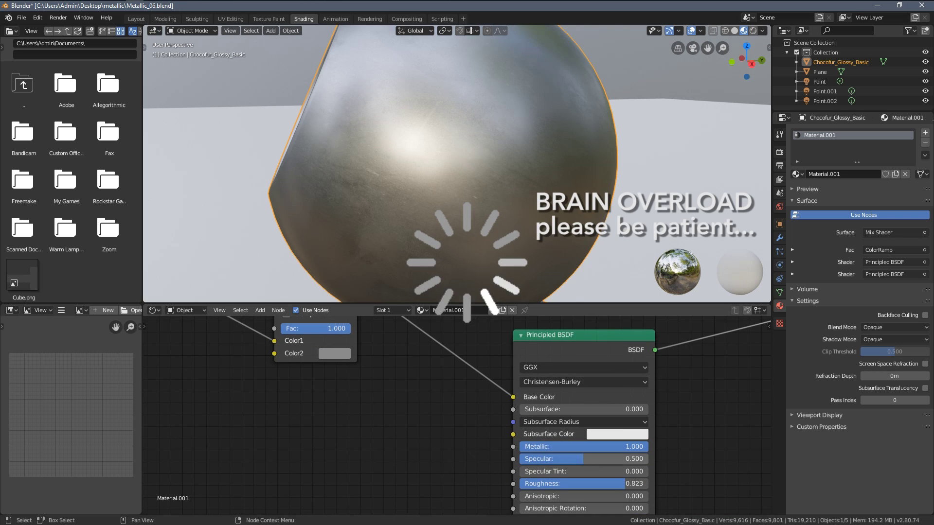
left_click_drag(584, 458, 599, 484)
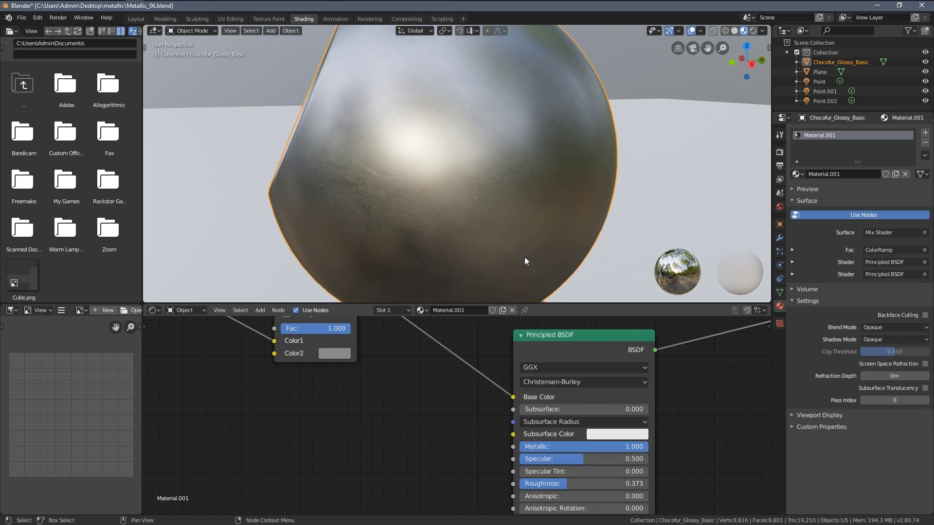
middle_click_drag(524, 257, 458, 177)
scroll(455, 178, "down", 5)
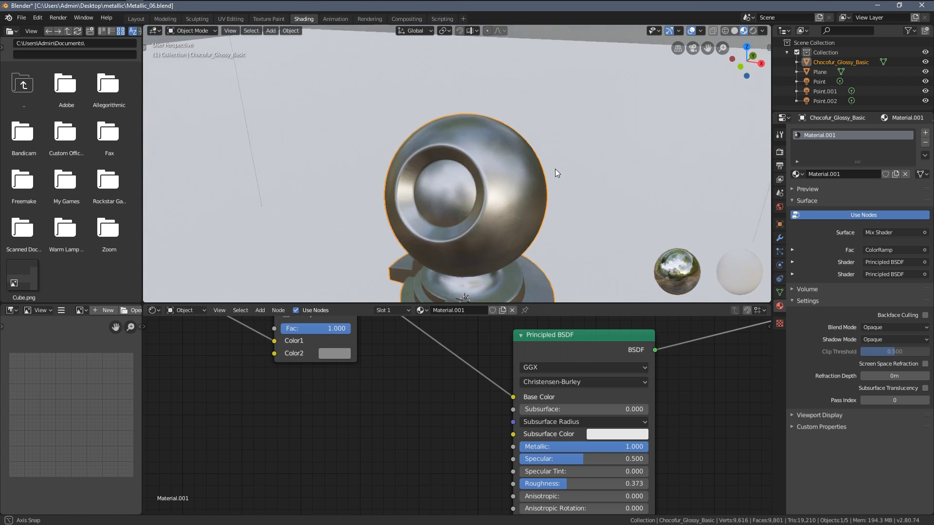
scroll(529, 187, "up", 3)
middle_click_drag(556, 168, 459, 177)
scroll(451, 152, "down", 3)
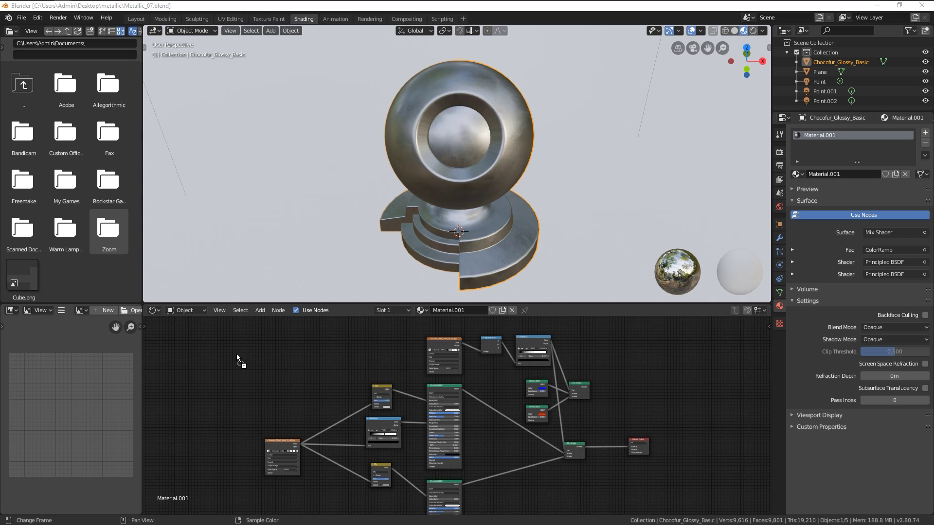
Step: Import Chocofur_Metal_Solid_03_diff.jpg as an image texture node and place it in the empty area below the final Mix Shader
left_click_drag(243, 362, 239, 361)
scroll(413, 414, "down", 2)
middle_click_drag(423, 419, 365, 396)
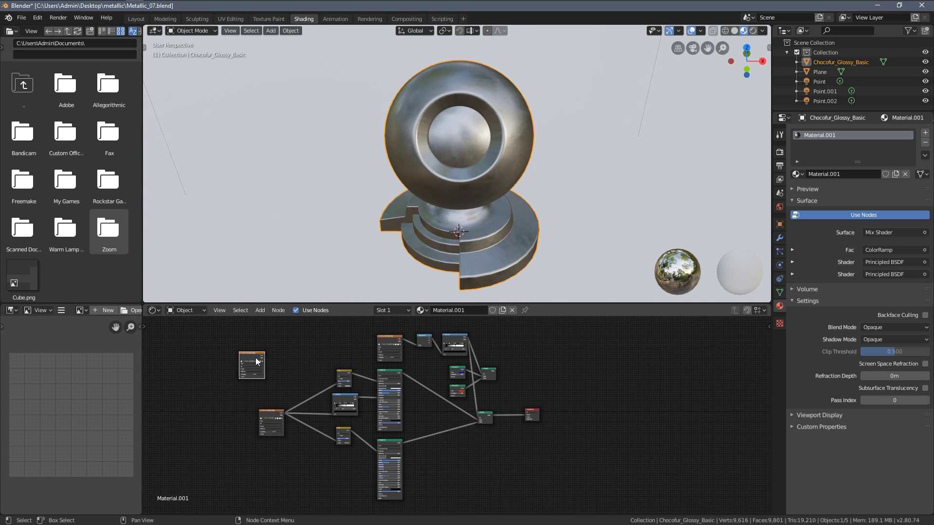
left_click_drag(252, 355, 481, 464)
middle_click_drag(481, 464, 416, 416)
scroll(417, 415, "up", 5)
Step: Duplicate the second Principled BSDF beside the new texture node and connect the texture's Color to the copy's Base Color
left_click(265, 385)
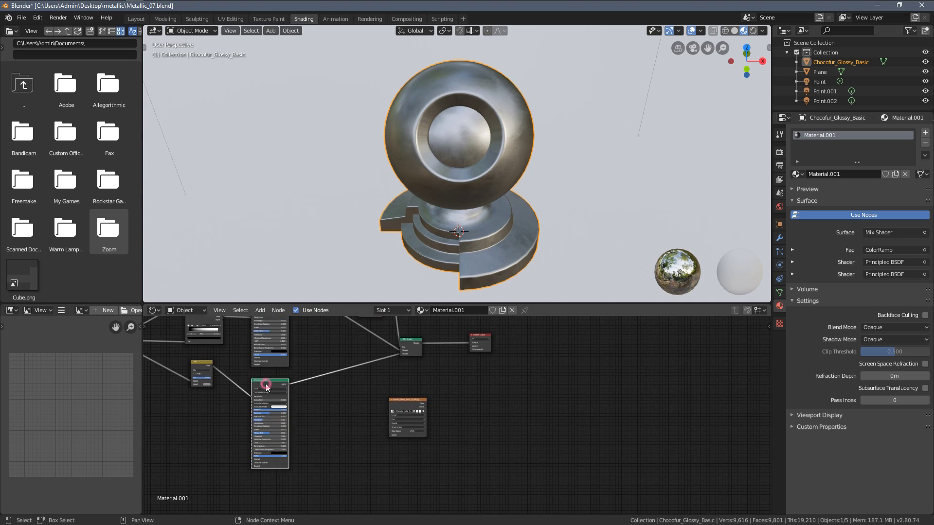
left_click_drag(267, 387, 452, 384)
scroll(371, 375, "up", 4)
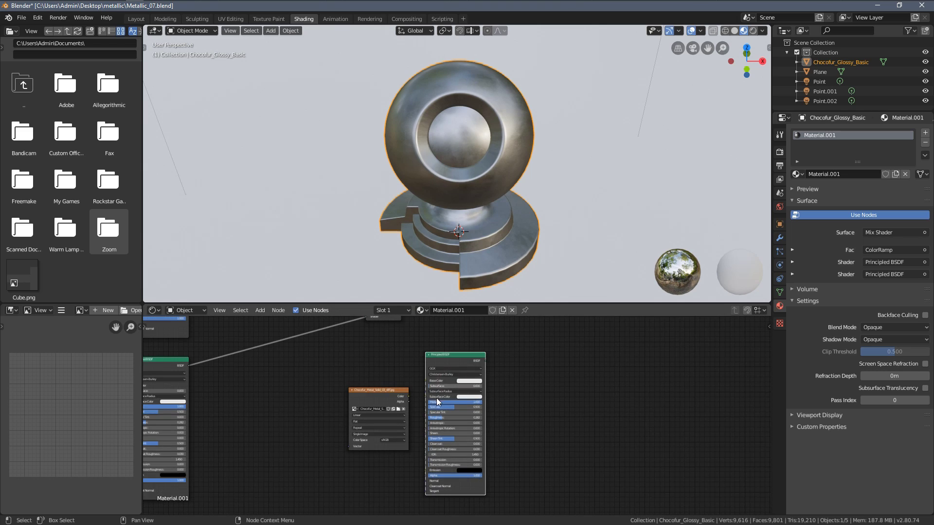
middle_click_drag(370, 371, 398, 413)
left_click_drag(383, 417, 329, 391)
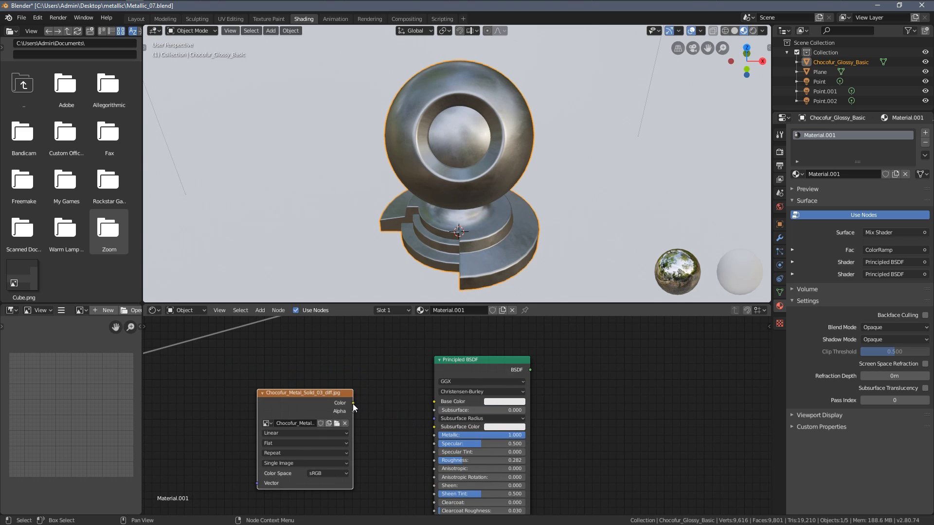
left_click_drag(432, 403, 434, 401)
Step: Connect the new Principled BSDF to the Material Output's Surface and inspect the copper-coloured ball up close
middle_click_drag(524, 372, 428, 447)
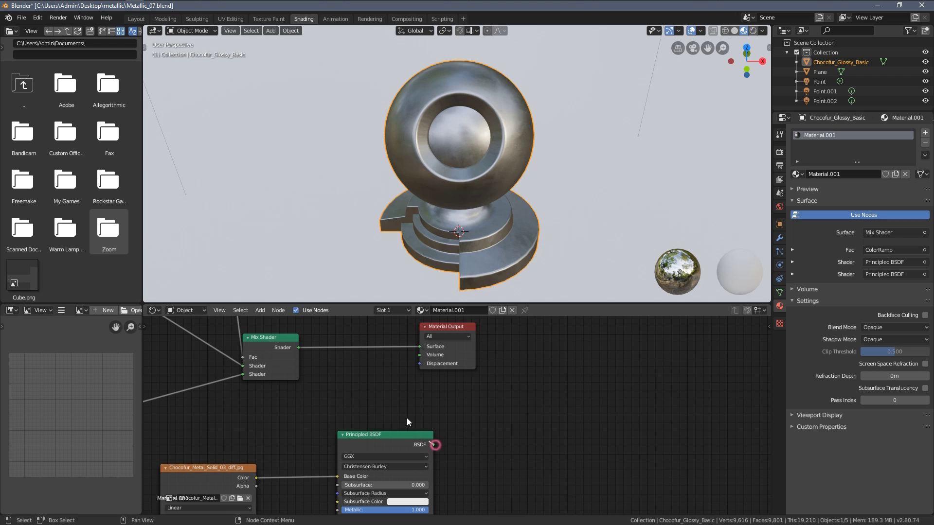
left_click_drag(433, 445, 539, 373)
middle_click_drag(481, 182, 437, 185)
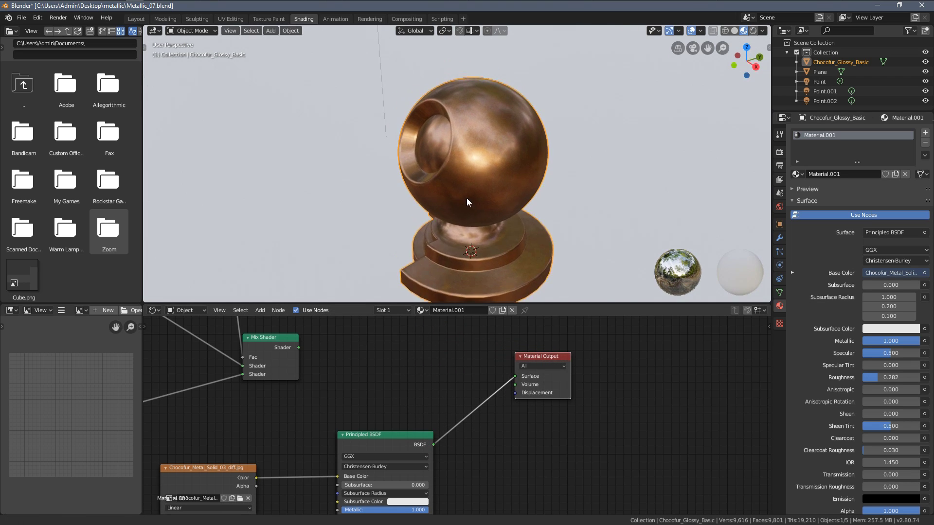
scroll(499, 193, "up", 6)
mouse_move(514, 176)
middle_mouse_down()
mouse_move(483, 156)
mouse_move(508, 171)
middle_mouse_up()
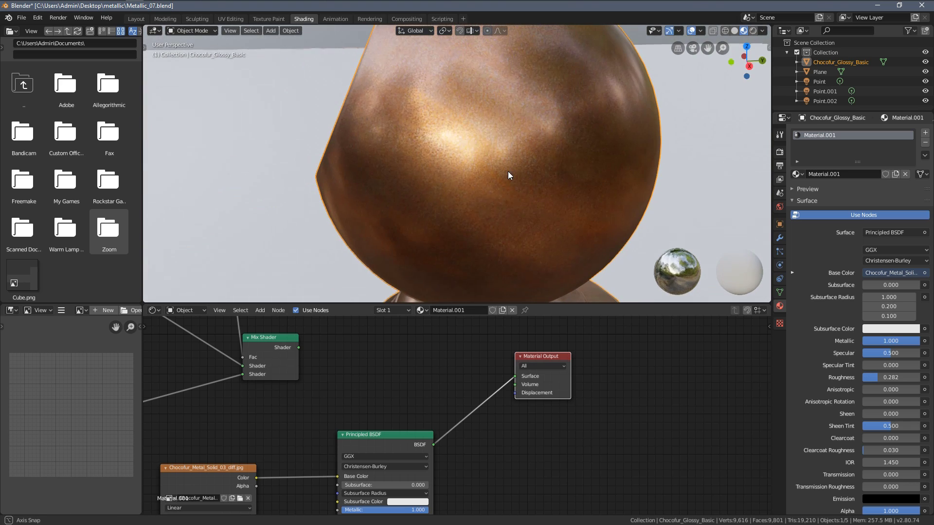
scroll(410, 425, "down", 2)
scroll(410, 425, "up", 1)
Step: Set the new Principled BSDF's Metallic to 0.1
middle_click_drag(393, 477, 417, 422)
scroll(417, 426, "up", 2)
left_click_drag(418, 463, 372, 462)
left_click(371, 460)
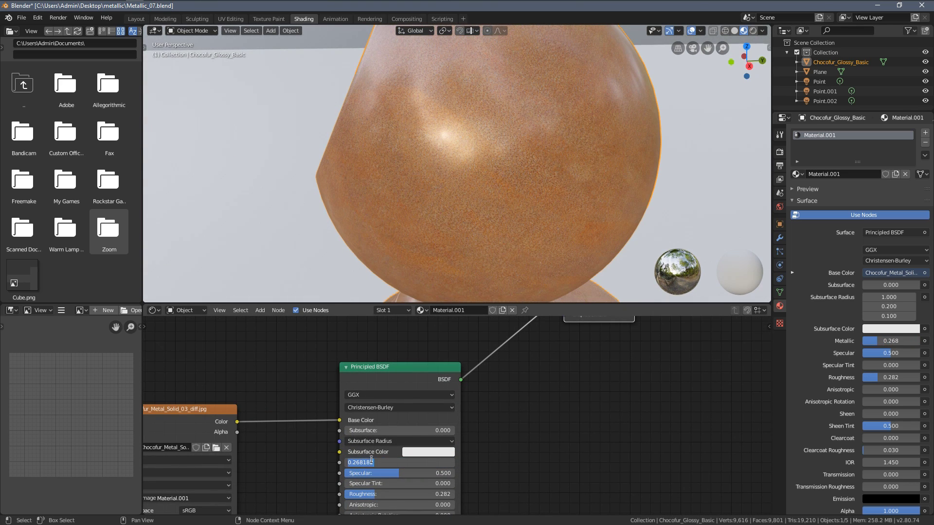
type(".1")
key("Return")
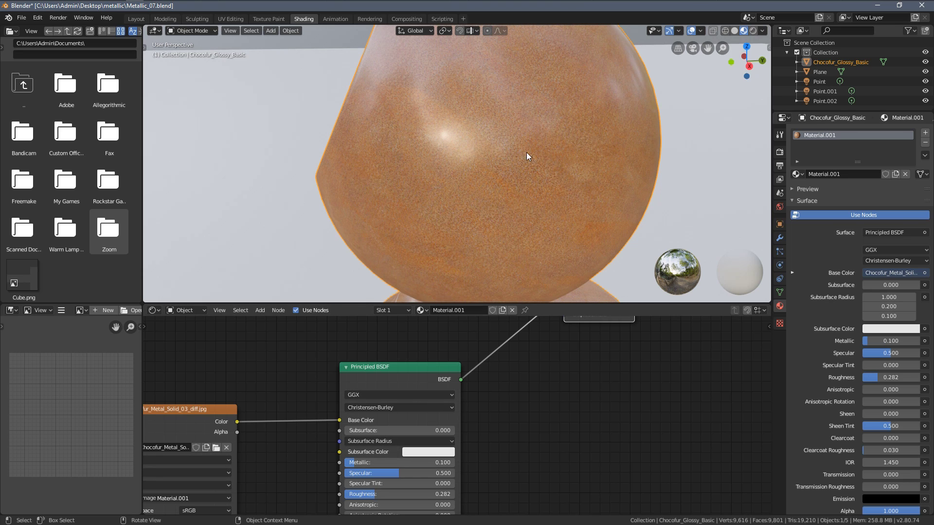
Step: Set the new Principled BSDF's Roughness to 0.695
scroll(483, 144, "down", 5)
scroll(436, 150, "up", 4)
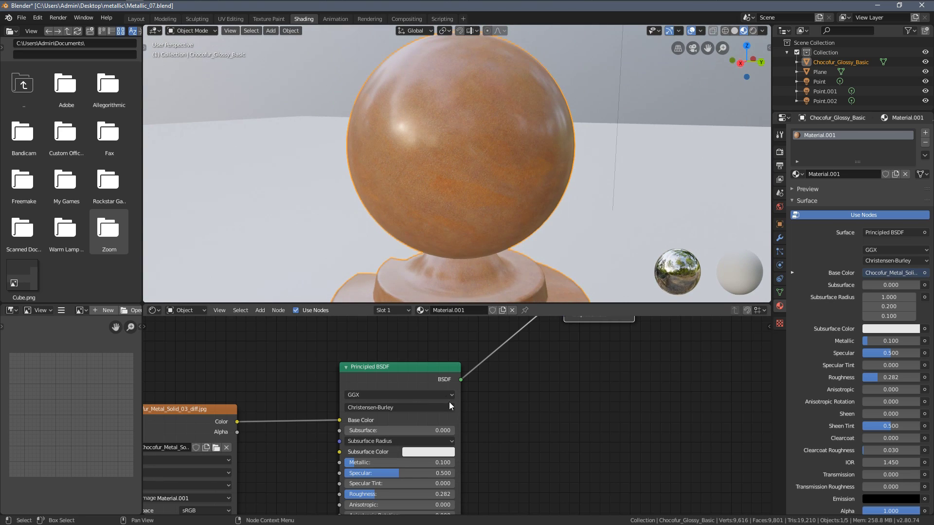
middle_click_drag(426, 466, 486, 411)
scroll(467, 418, "up", 2)
left_click_drag(444, 450, 478, 443)
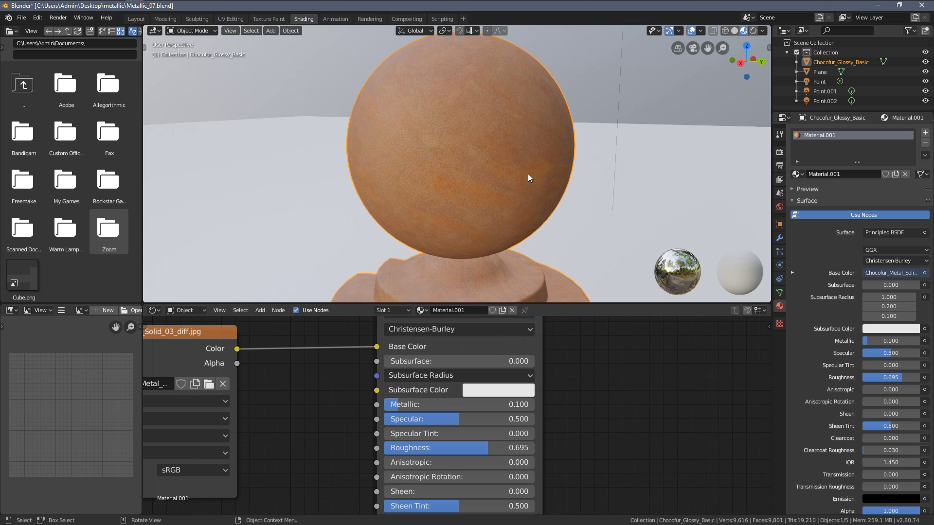
Step: Switch the viewport to Rendered shading and examine the rough orange material from several sides
middle_click_drag(527, 173, 267, 189)
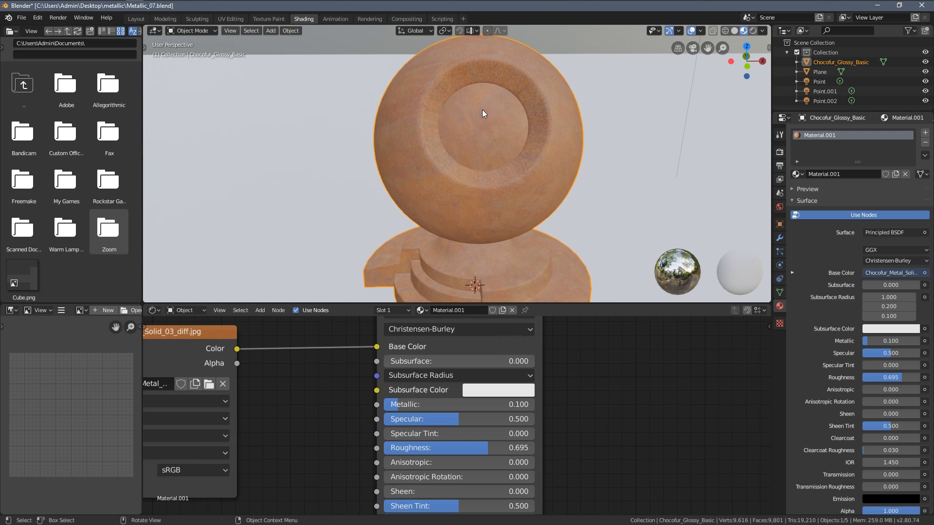
mouse_move(482, 109)
middle_mouse_down()
mouse_move(501, 159)
mouse_move(557, 144)
mouse_move(412, 141)
mouse_move(533, 167)
mouse_move(530, 150)
middle_mouse_up()
key("z")
left_click(463, 100)
scroll(461, 124, "down", 3)
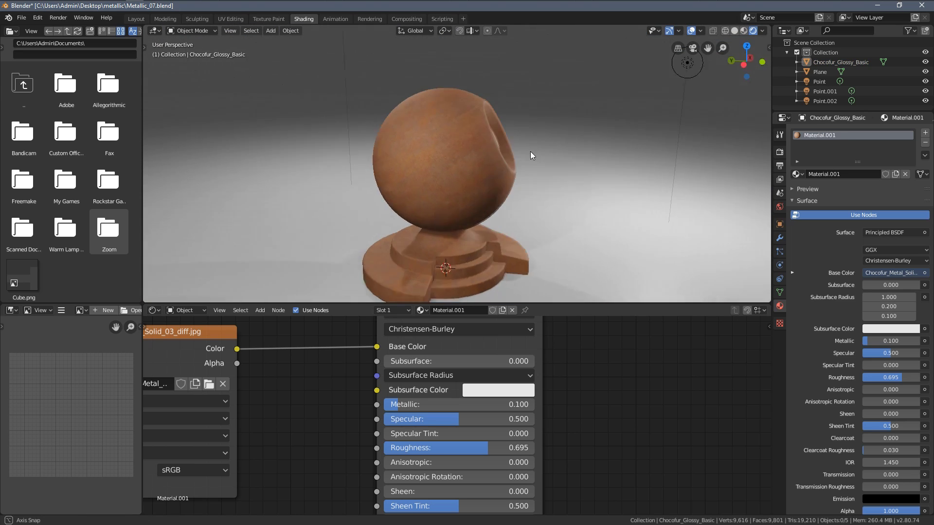
scroll(524, 159, "up", 5)
middle_click_drag(440, 97, 441, 237)
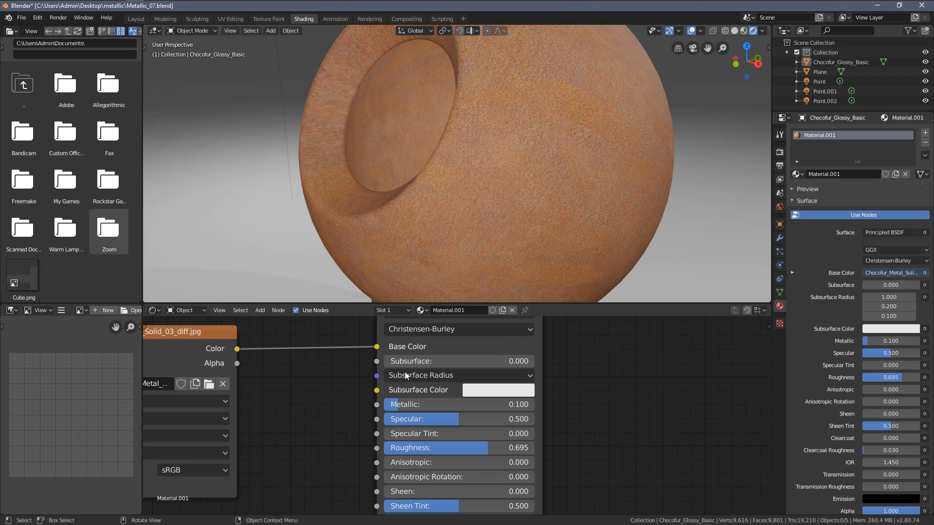
Step: Insert an RGB Curves node between the Chocofur_Metal_Solid_03_diff texture and the Principled BSDF's Base Color
scroll(404, 371, "down", 5)
middle_click_drag(404, 372, 560, 398)
left_click_drag(417, 375, 312, 377)
key("shift+a")
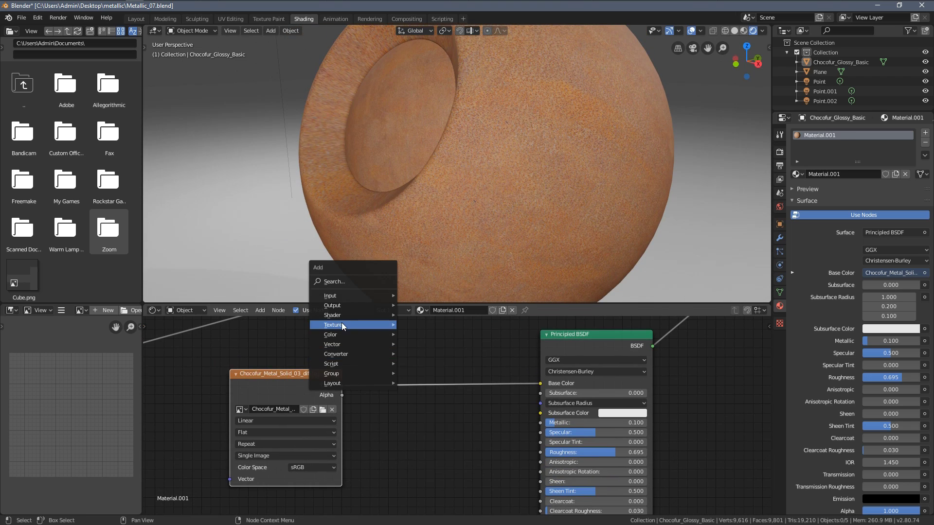
mouse_move(347, 334)
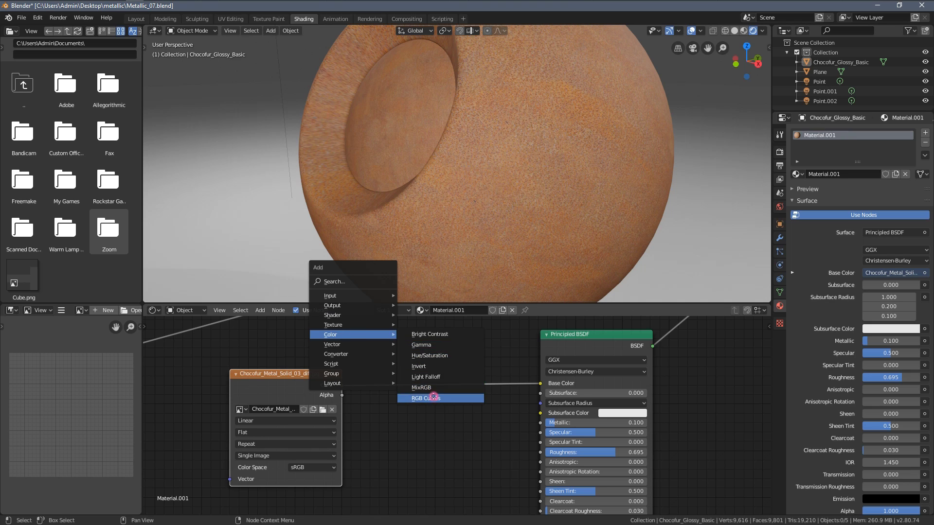
left_click(433, 398)
left_click(387, 339)
Step: Darken the base colour by pulling a midpoint of the RGB Curves combined curve down to about X 0.618, Y 0.388
left_click(442, 423)
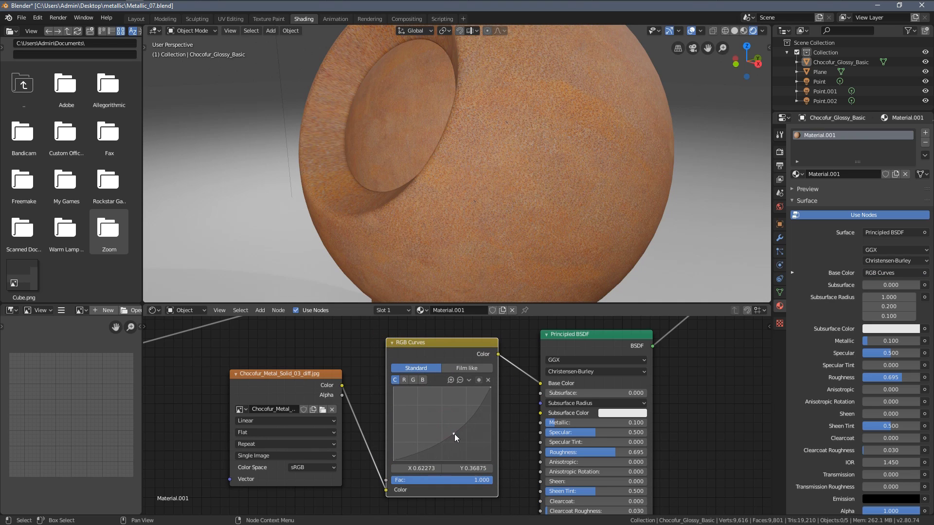
left_click(454, 433)
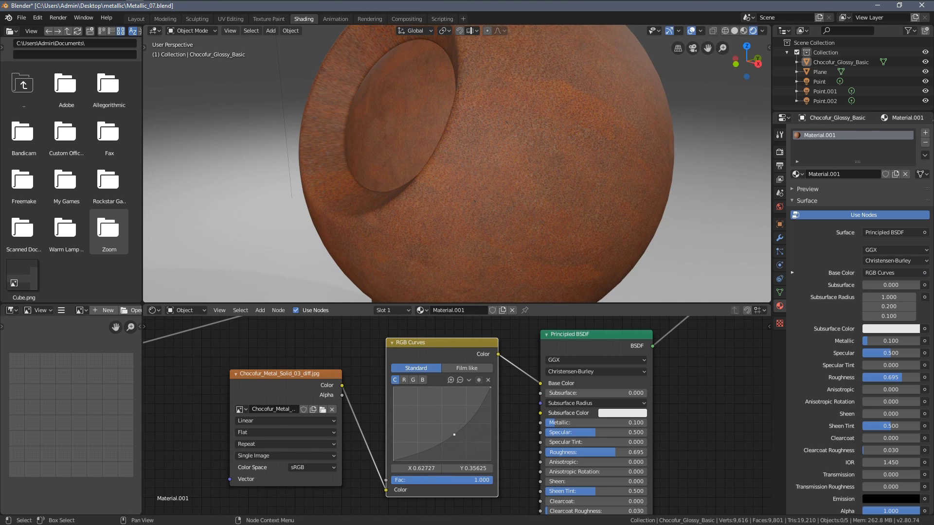
left_click_drag(454, 435, 453, 433)
Step: Move the diffuse texture node below the RGB Curves node and add a Bump node beside it
scroll(459, 436, "down", 5)
middle_click_drag(421, 434, 468, 388)
left_click_drag(381, 345, 350, 464)
middle_click_drag(453, 490, 430, 427)
scroll(430, 427, "up", 4)
key("shift+a")
mouse_move(430, 427)
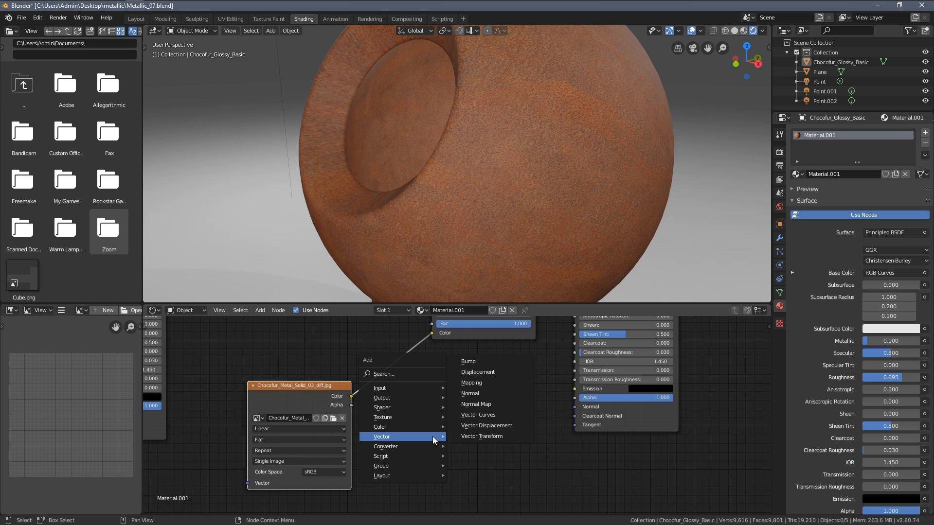
left_click(500, 362)
left_click(457, 398)
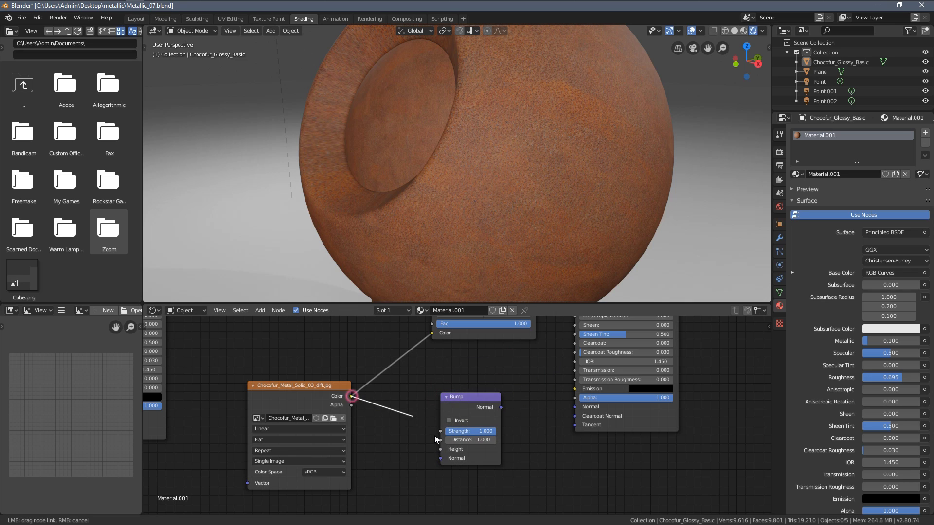
Step: Connect the diffuse texture's Color to the Bump's Height and the Bump's output to the Principled BSDF's Normal
left_click_drag(440, 448, 441, 449)
scroll(418, 433, "up", 3)
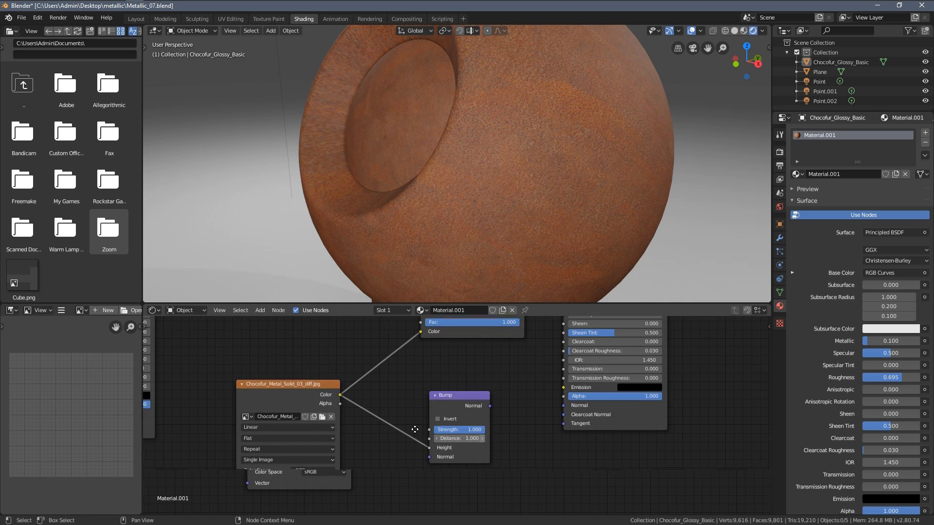
left_click_drag(494, 410, 494, 411)
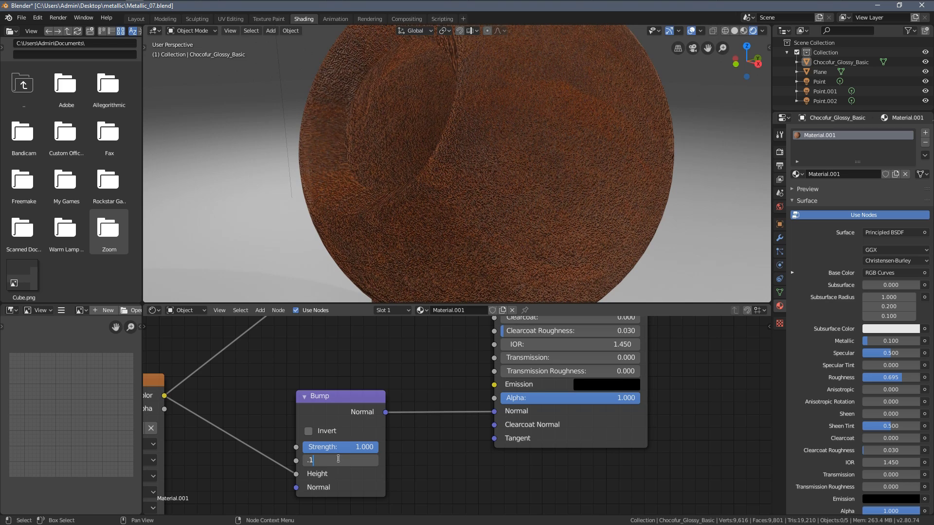
Step: Set the Bump's Distance to 0.1 and Strength to 0.258 while checking the surface on the ball
key("Return")
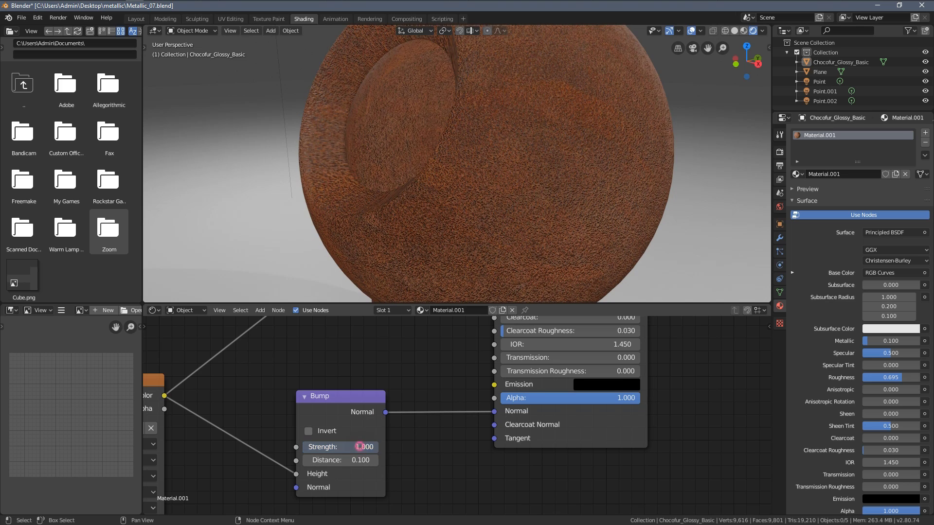
left_click_drag(359, 447, 338, 446)
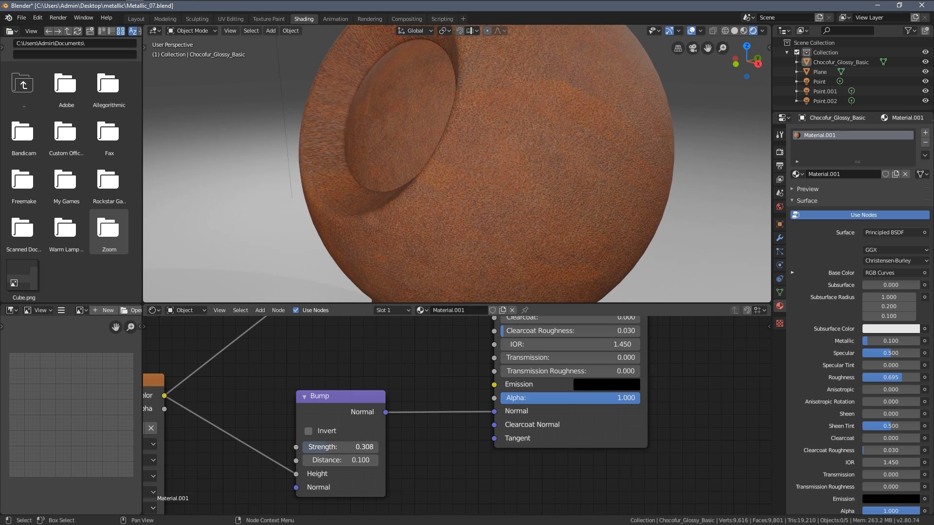
middle_click_drag(547, 269, 504, 155)
scroll(521, 161, "up", 1)
scroll(509, 150, "up", 2)
scroll(441, 157, "down", 4)
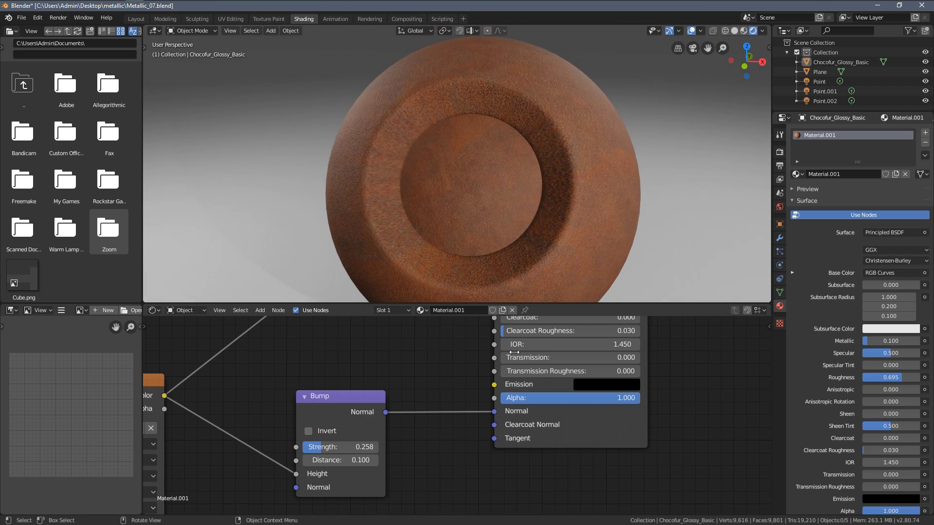
Step: Unlink the RGB Curves from the Principled BSDF and give it a plain dark grey Base Color with Roughness 0.427
scroll(486, 387, "down", 5)
scroll(504, 430, "up", 4)
middle_click_drag(515, 385, 453, 419)
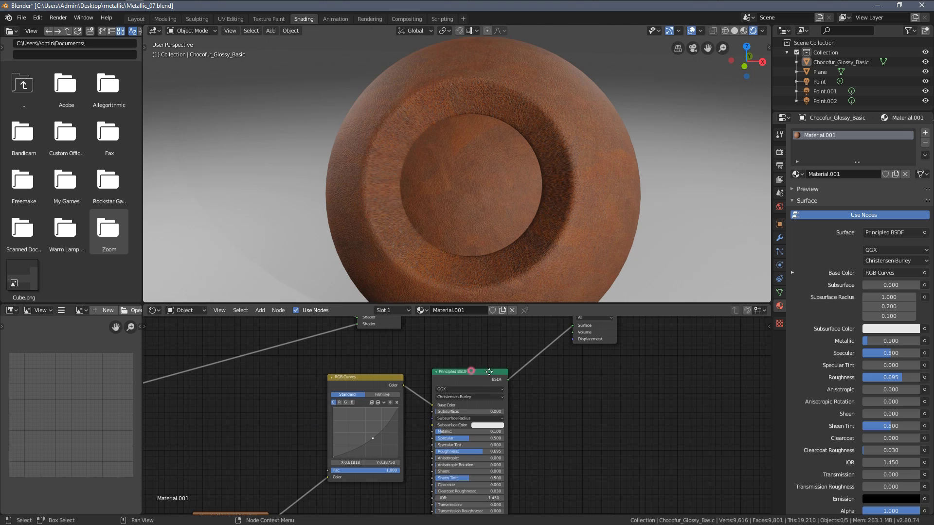
left_click_drag(471, 371, 498, 401)
scroll(501, 445, "up", 3)
scroll(502, 449, "up", 2)
scroll(521, 456, "down", 3)
scroll(419, 411, "up", 1)
left_click(555, 392)
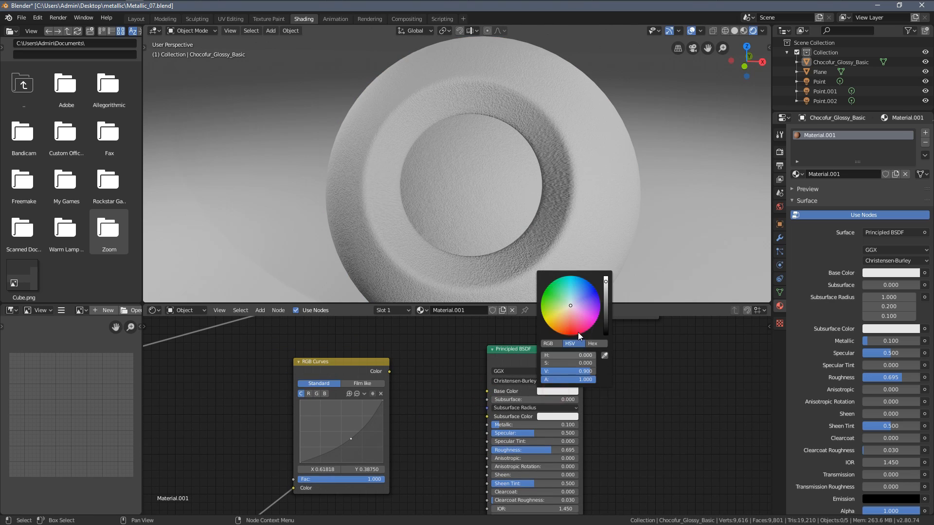
left_click_drag(606, 292, 605, 319)
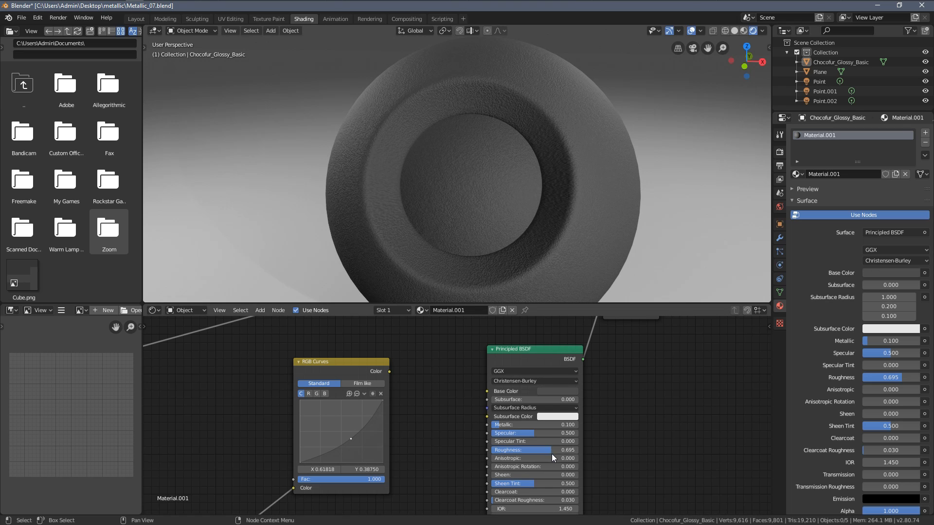
left_click_drag(552, 450, 529, 450)
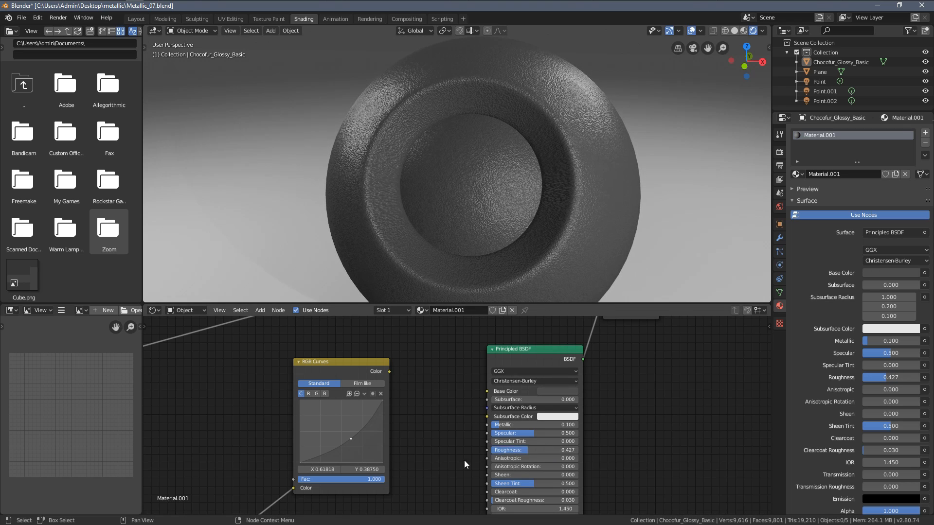
Step: Rearrange the RGB Curves and diffuse texture nodes and connect the texture's Color to the Principled BSDF's Roughness
scroll(464, 460, "down", 4)
middle_click_drag(383, 443, 427, 444)
left_click_drag(427, 376, 427, 350)
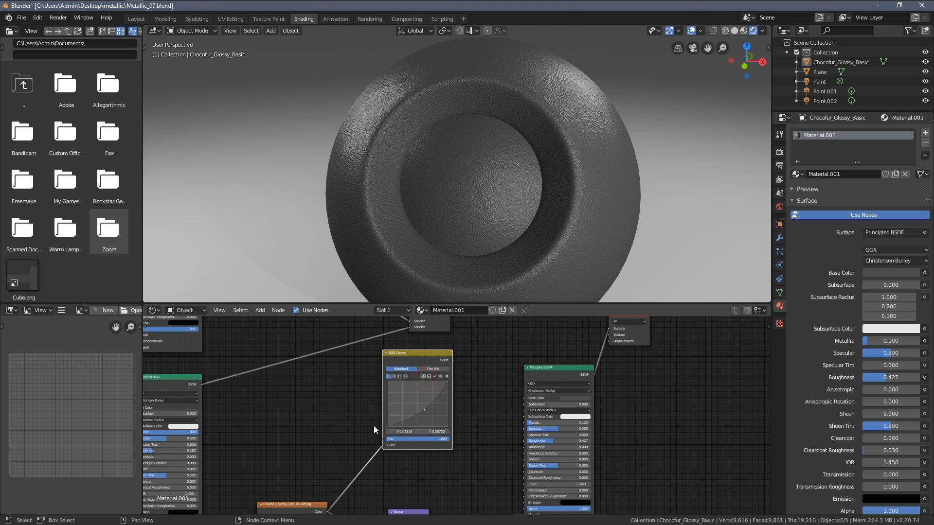
scroll(374, 425, "down", 3)
left_click_drag(329, 483, 324, 455)
scroll(345, 463, "up", 2)
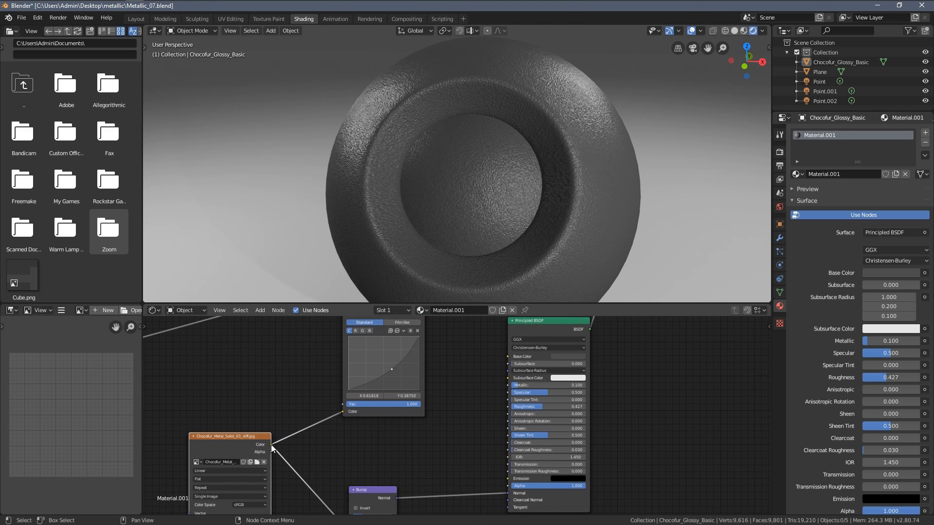
left_click_drag(270, 445, 508, 407)
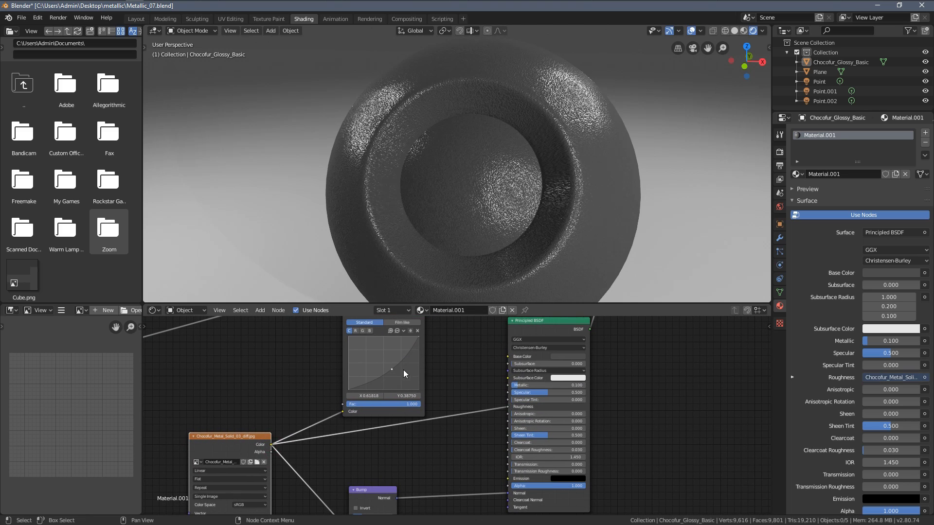
Step: Insert a ColorRamp node between the diffuse texture and the Principled BSDF's Roughness
scroll(423, 377, "up", 1)
scroll(440, 384, "down", 3)
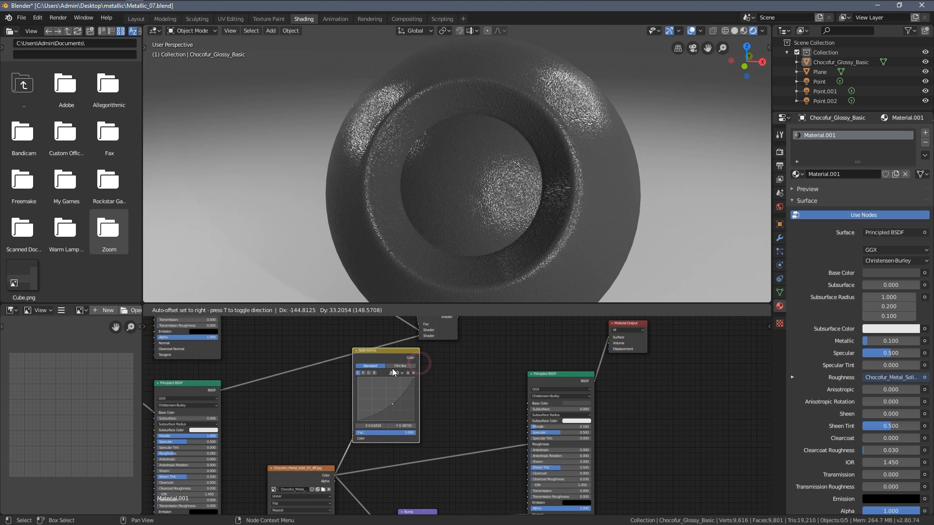
key("shift+a")
mouse_move(447, 408)
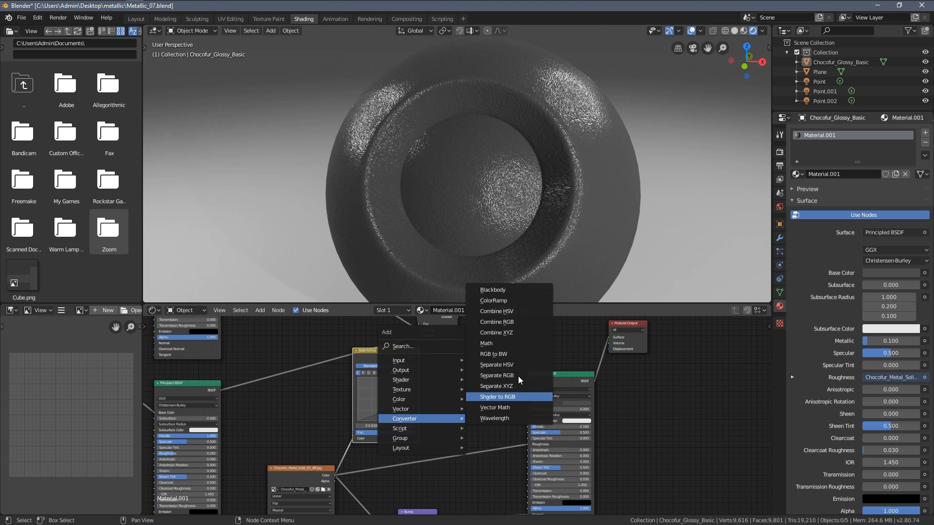
left_click(496, 311)
left_click(442, 427)
scroll(468, 435, "up", 5)
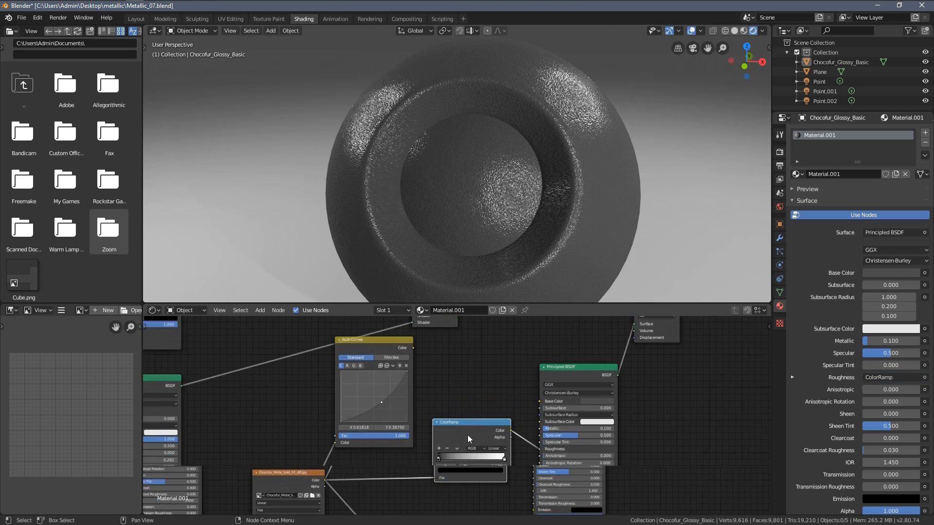
Step: Switch the ColorRamp to Cardinal interpolation and place its black stop at 0.045 and white stop at 0.291
key("KP_Decimal")
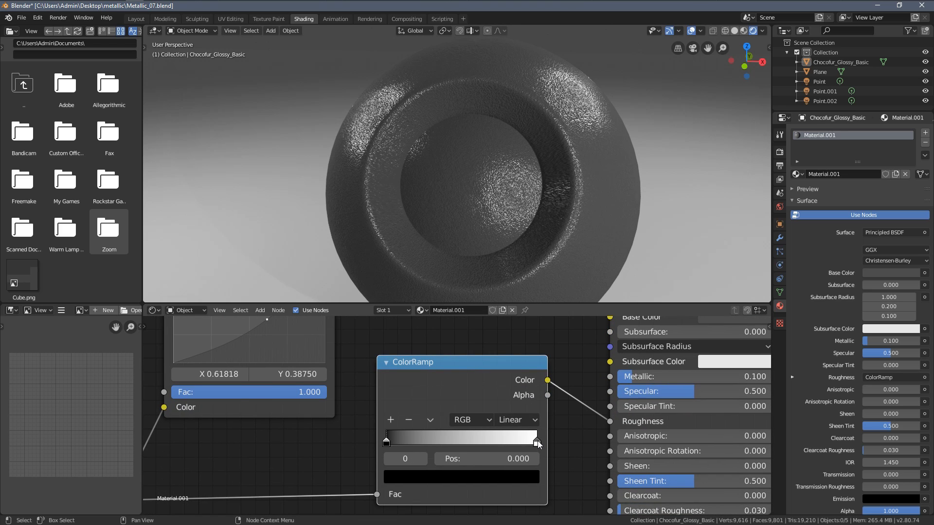
left_click_drag(537, 440, 467, 443)
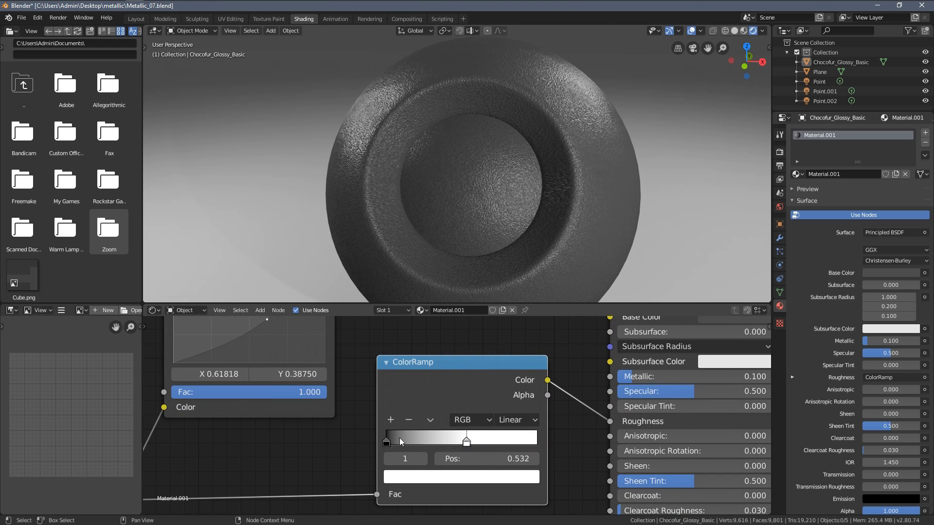
left_click_drag(399, 438, 398, 439)
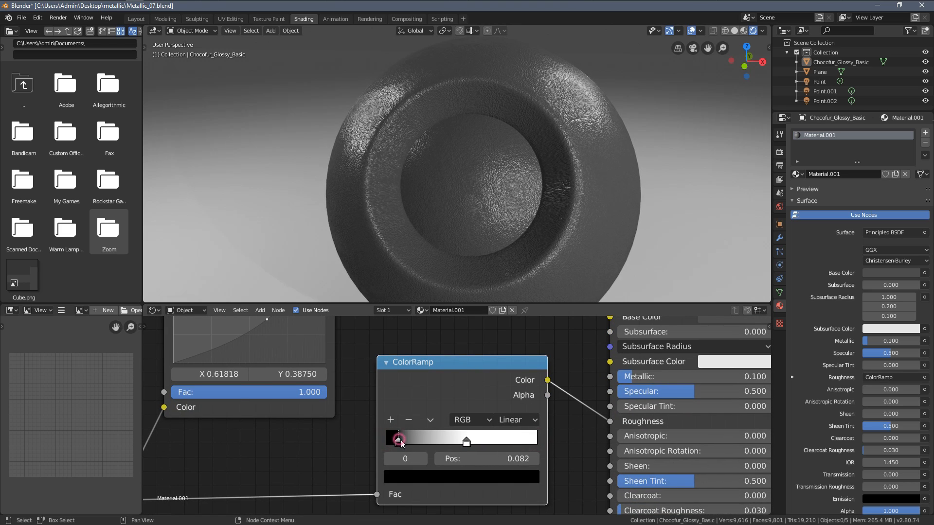
left_click(517, 420)
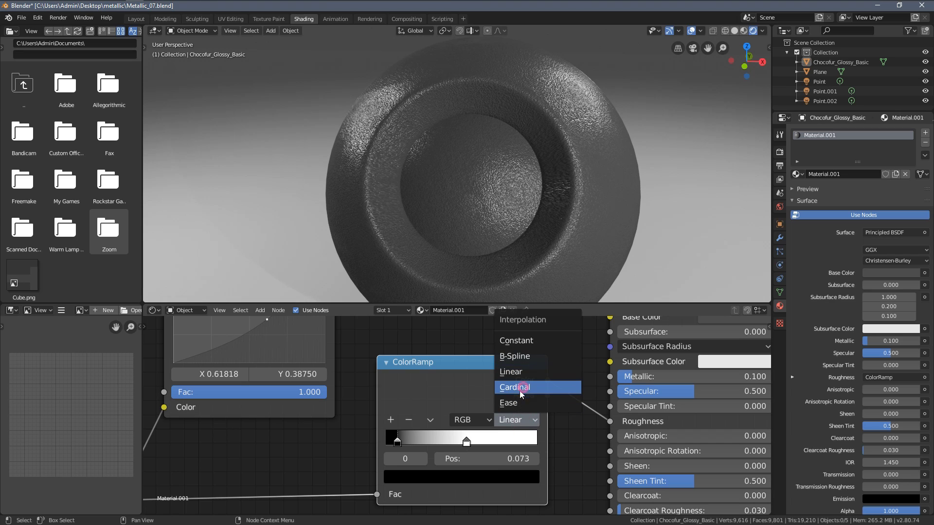
left_click(520, 389)
left_click_drag(398, 443, 393, 440)
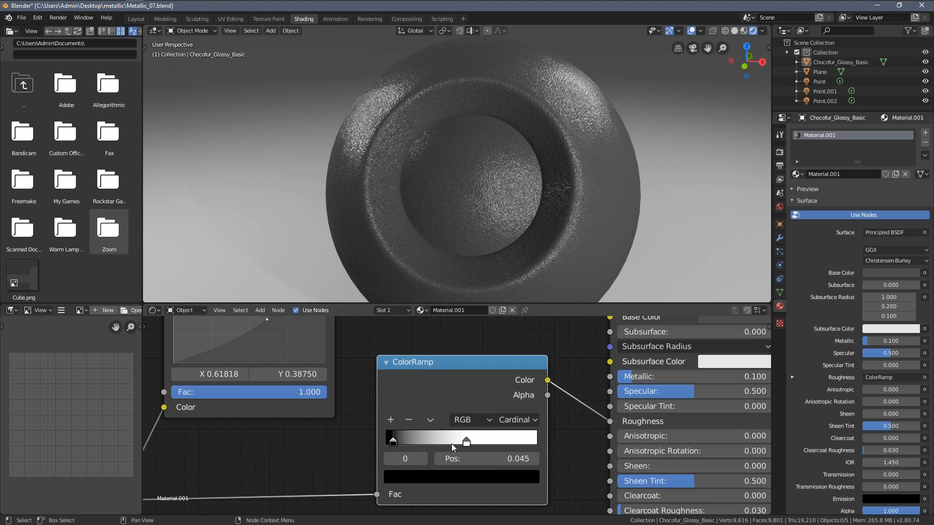
left_click(466, 441)
left_click_drag(466, 441, 434, 441)
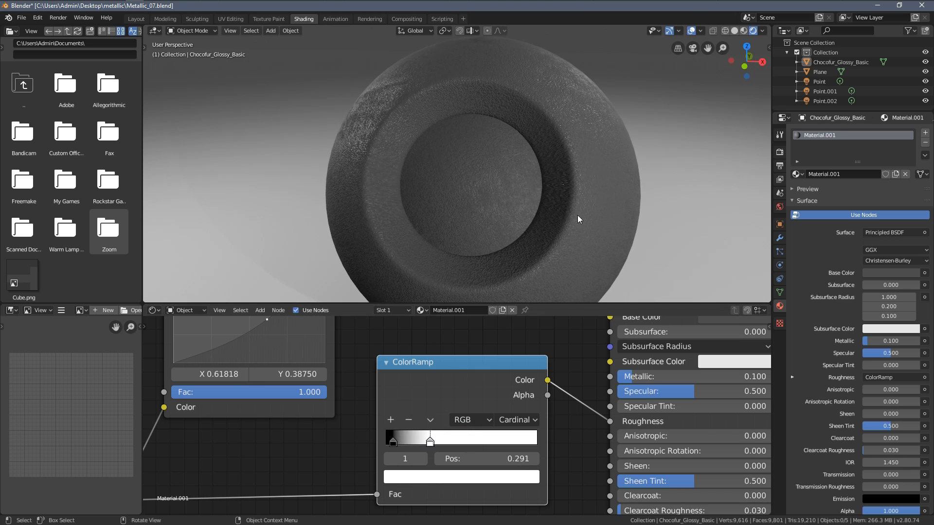
Step: Disconnect the Bump from the Principled BSDF's Normal and examine the roughness highlights up close on the ball
middle_click_drag(453, 219, 533, 208)
scroll(632, 447, "down", 2)
middle_click_drag(632, 447, 615, 362)
scroll(615, 362, "up", 3)
left_click_drag(567, 466, 516, 437)
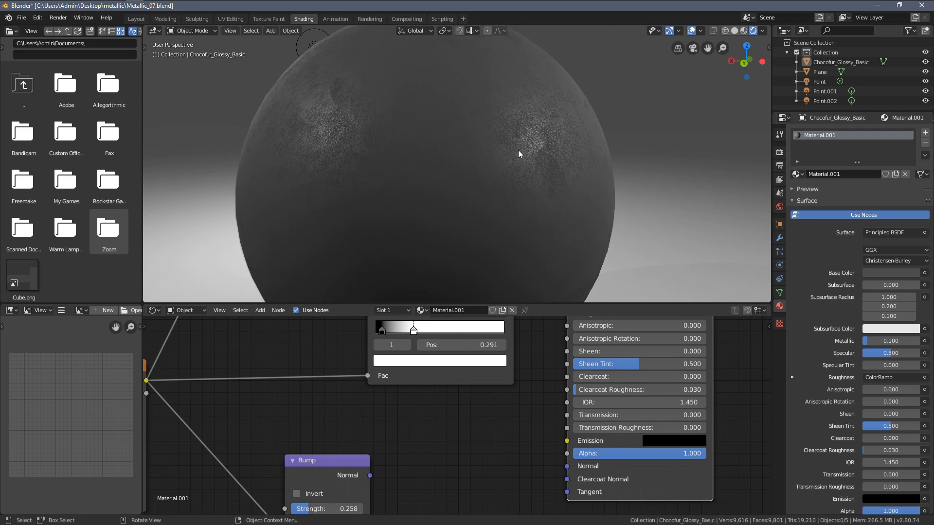
middle_click_drag(436, 141, 443, 150)
middle_click_drag(533, 168, 549, 193)
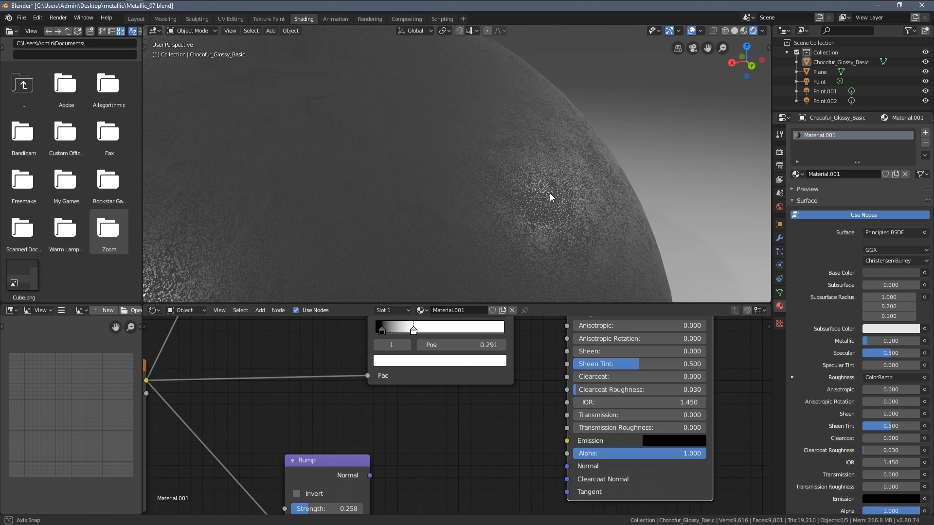
Step: Move the ColorRamp's white stop to 0.314 and shift the black stop slightly towards it
scroll(499, 376, "down", 2)
scroll(454, 417, "up", 2)
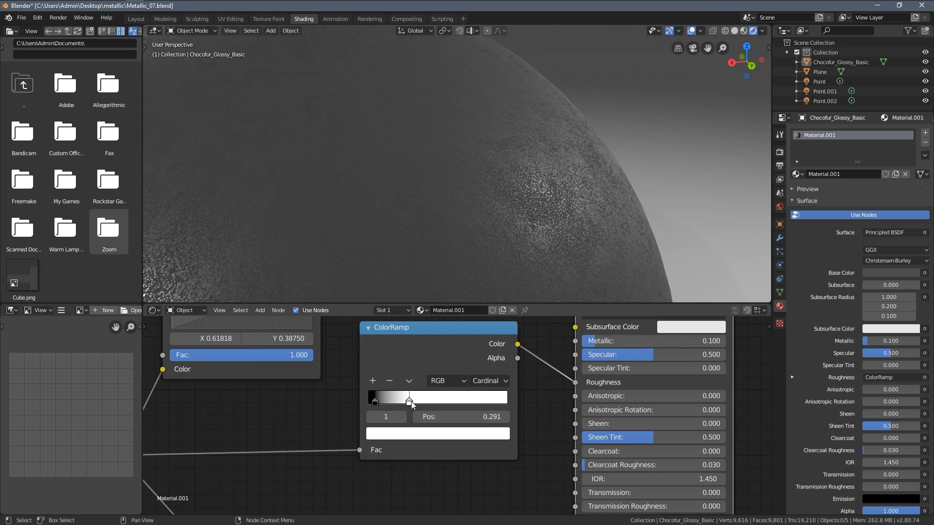
mouse_move(410, 403)
left_mouse_down()
mouse_move(431, 403)
mouse_move(374, 401)
mouse_move(412, 404)
left_mouse_up()
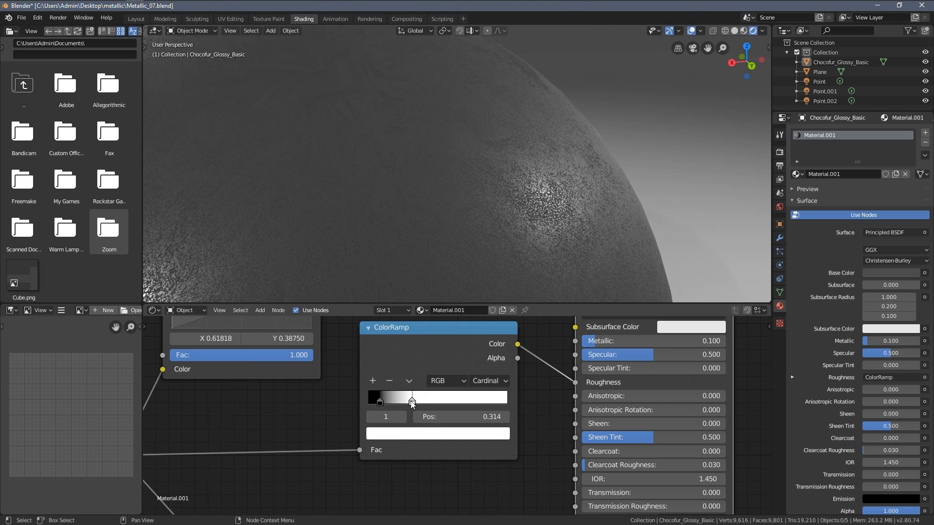
Step: Reconnect the Bump to the Principled BSDF's Normal and the RGB Curves to its Base Color, and inspect the ball
scroll(471, 465, "down", 3)
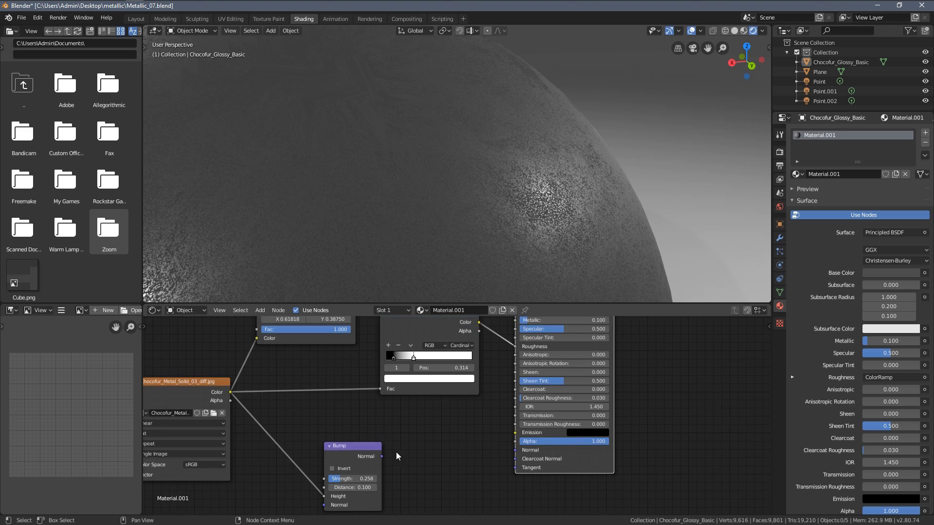
left_click_drag(507, 451, 514, 450)
scroll(443, 440, "down", 2)
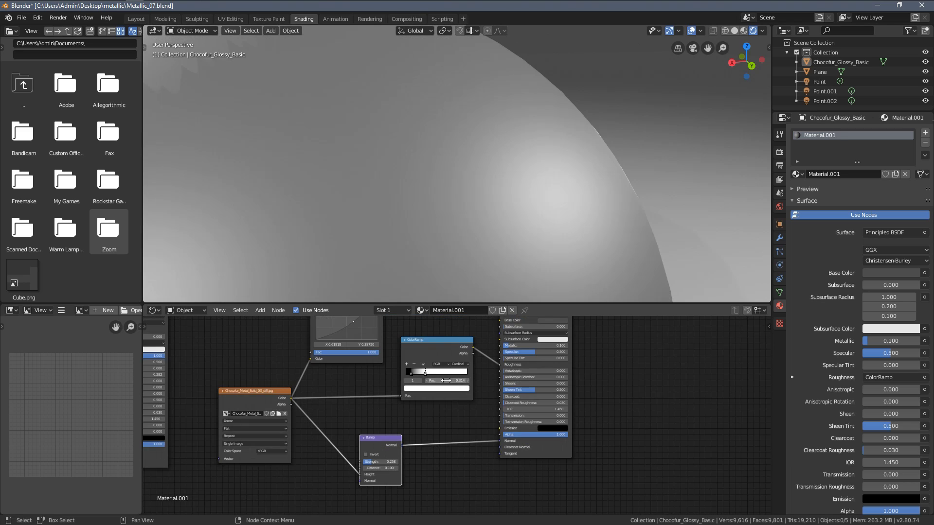
middle_click_drag(397, 348, 395, 393)
left_click_drag(387, 361, 502, 410)
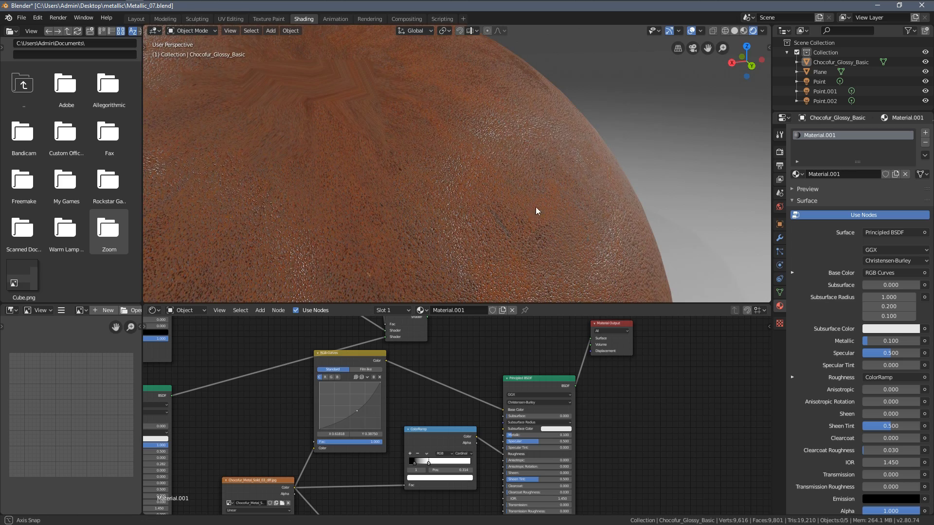
middle_click_drag(535, 206, 460, 190)
scroll(502, 203, "down", 5)
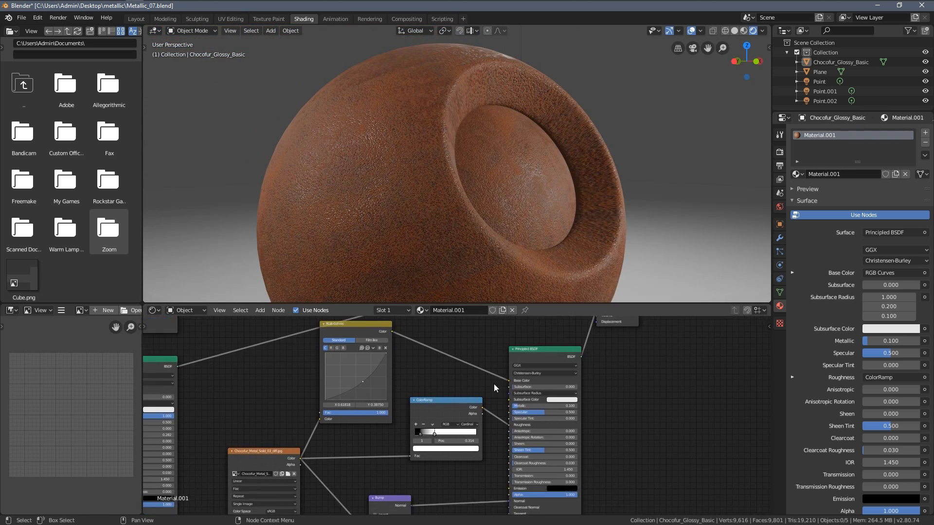
Step: Move the roughness ColorRamp's black stop to the start and its white stop to 0.245, and inspect the ball
scroll(363, 457, "up", 5)
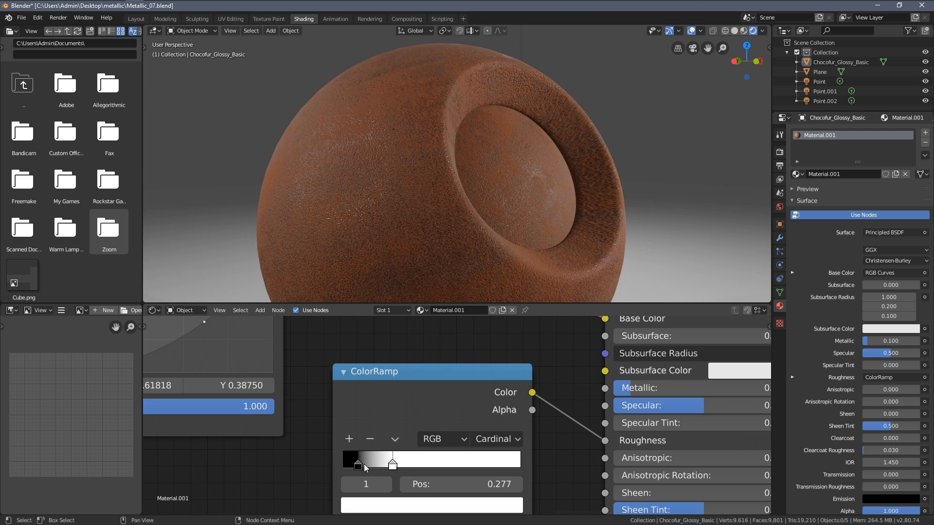
left_click_drag(364, 464, 387, 466)
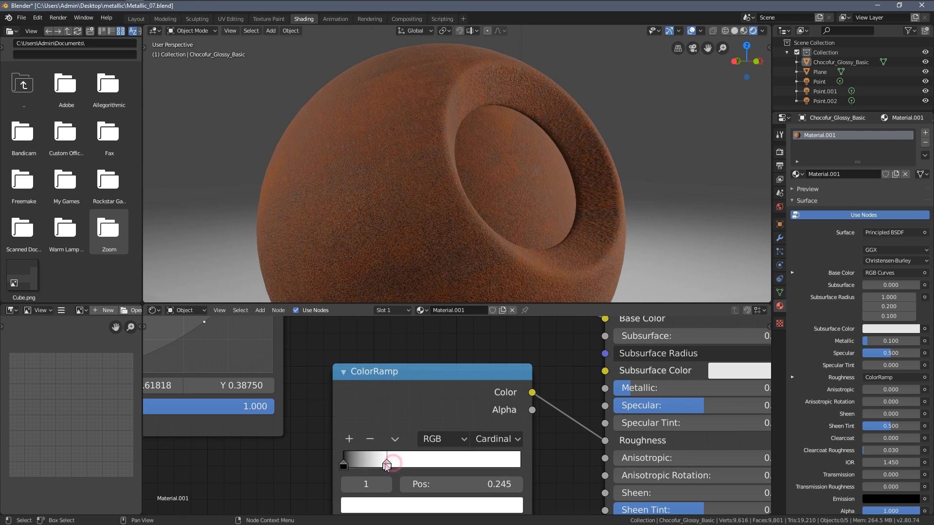
scroll(438, 468, "down", 7)
middle_click_drag(457, 472, 503, 333)
scroll(438, 414, "up", 4)
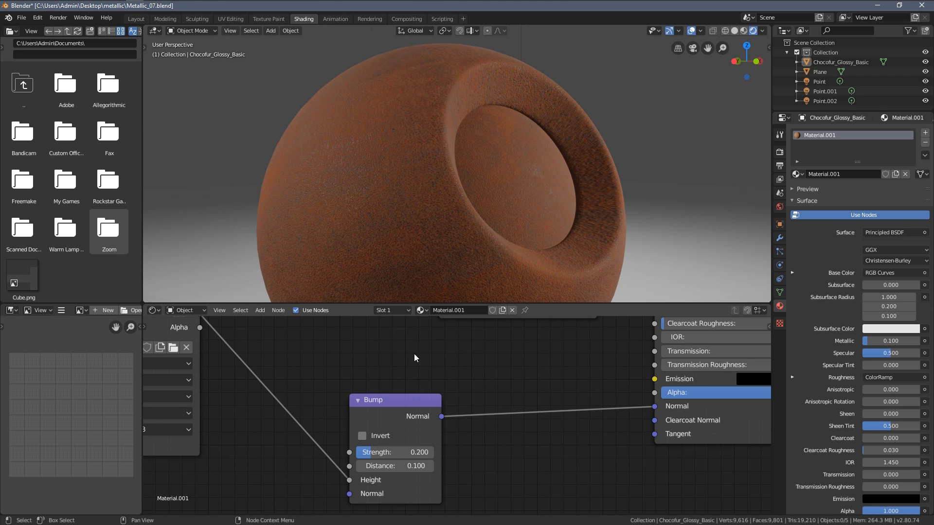
middle_click_drag(506, 183, 354, 194)
middle_click_drag(645, 175, 486, 183, "shift")
scroll(475, 169, "down", 5)
scroll(519, 352, "down", 7)
key("Home")
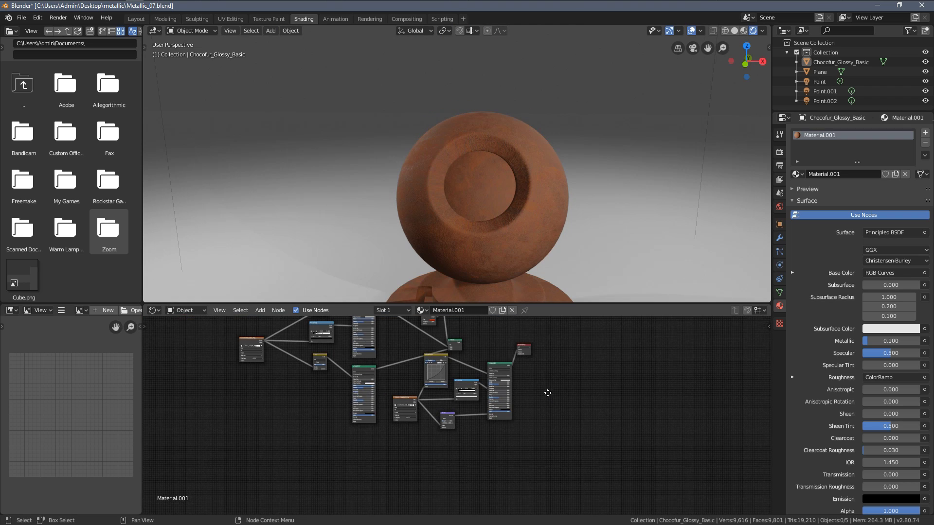
Step: Select all the rust shader's nodes and move them together below the second steel Principled BSDF
middle_click_drag(456, 404, 455, 332)
scroll(414, 383, "up", 4)
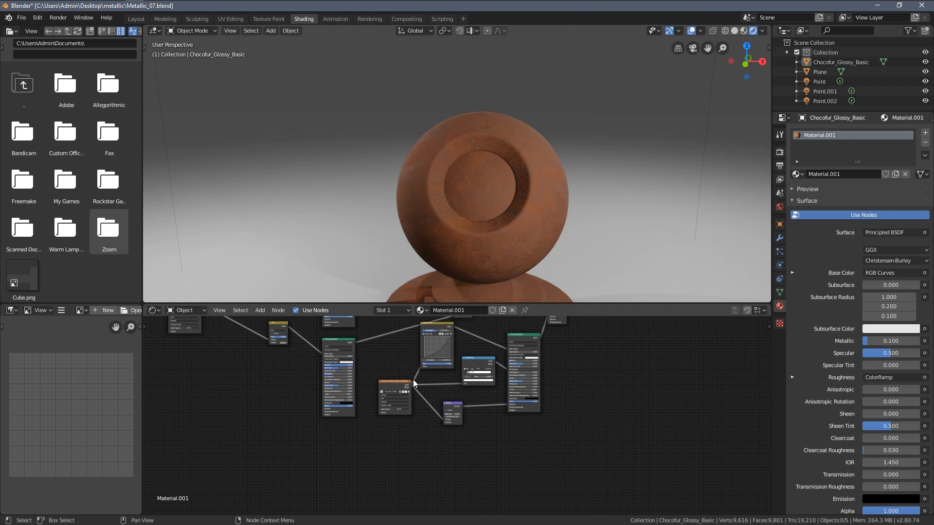
key("b")
left_click_drag(398, 345, 513, 414)
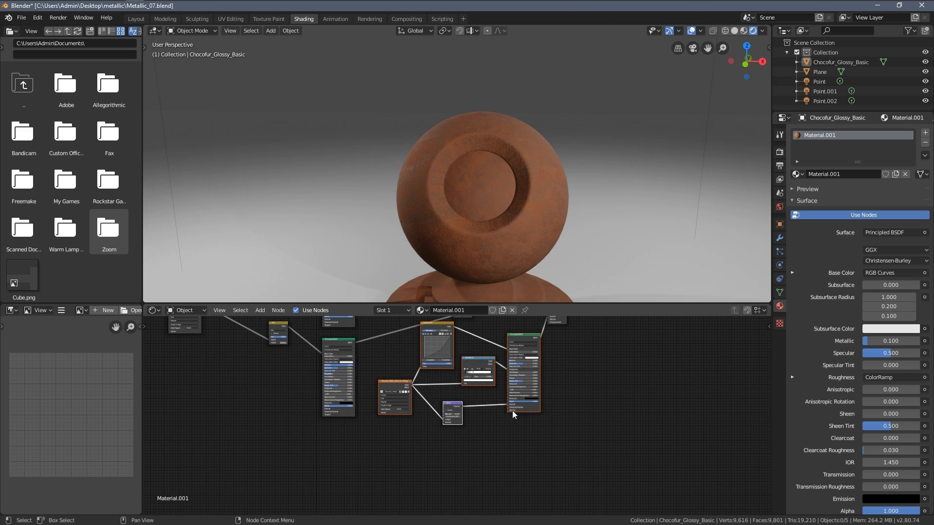
key("g")
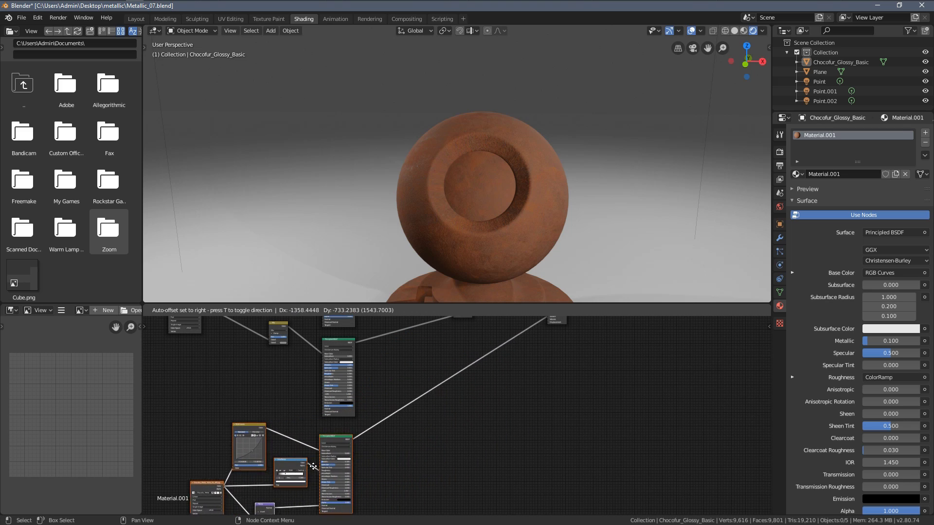
left_click(316, 465)
Step: Duplicate the Mix Shader that blends the two steel shaders and place the copy before the Material Output
middle_click_drag(479, 365, 476, 446)
scroll(474, 428, "up", 9)
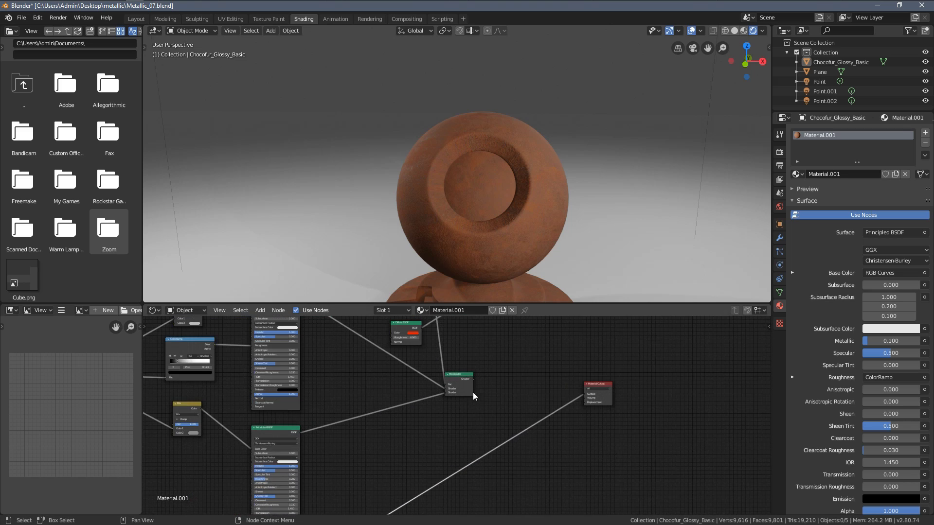
middle_click_drag(490, 389, 426, 437)
left_click_drag(404, 408, 442, 399)
middle_click_drag(480, 417, 456, 396)
scroll(456, 396, "up", 3)
key("shift+d")
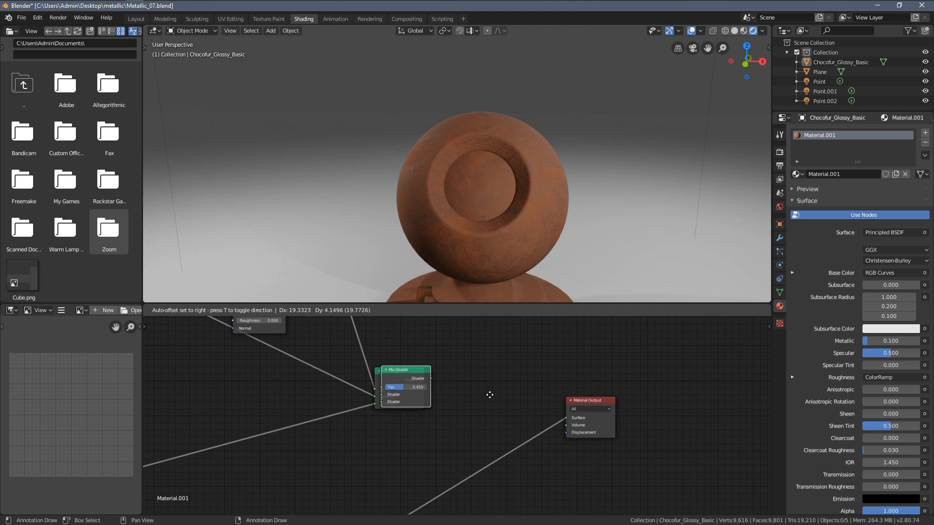
left_click(539, 404)
key("ctrl+shift+Tab")
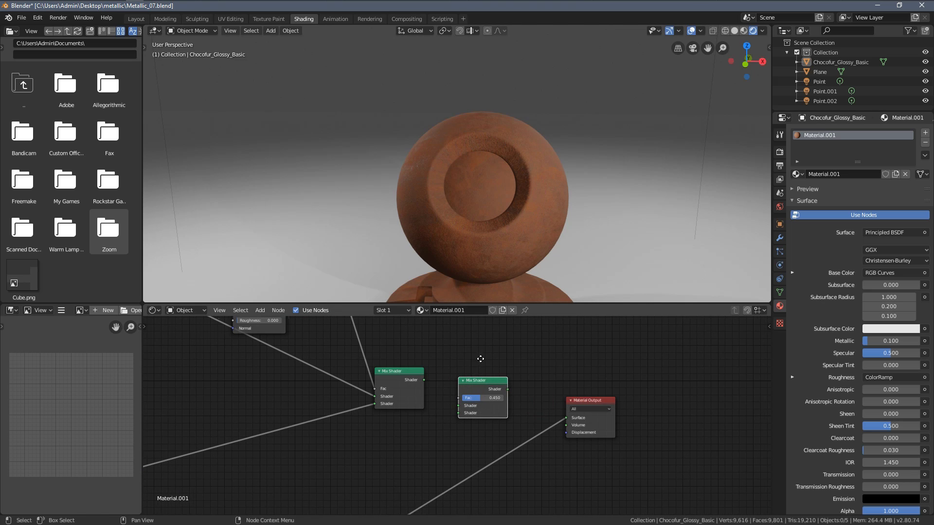
Step: Feed the steel Mix Shader and the rust Principled BSDF into the duplicated Mix Shader, and connect it to the Material Output's Surface
middle_click_drag(397, 374, 463, 382)
left_click_drag(462, 382, 444, 398)
scroll(389, 402, "down", 5)
middle_click_drag(206, 334, 324, 347)
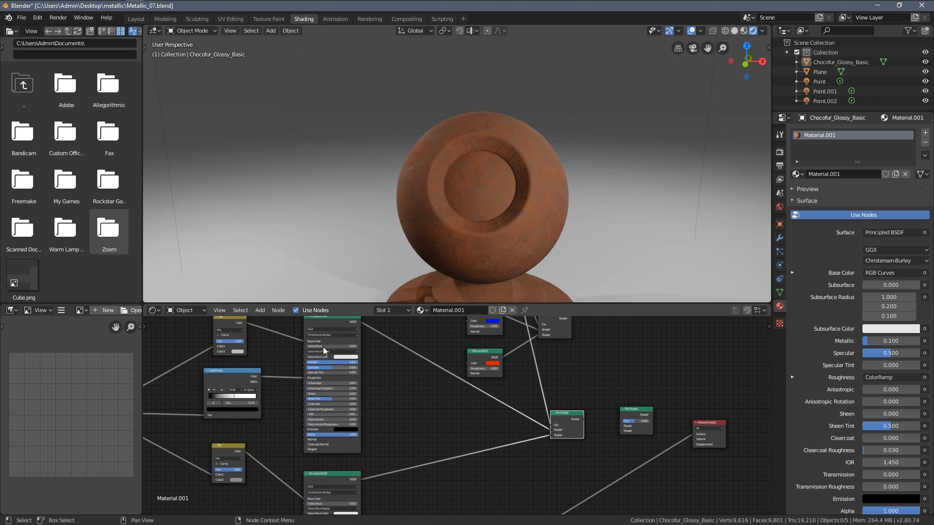
middle_click_drag(453, 443, 267, 412)
scroll(394, 385, "up", 10)
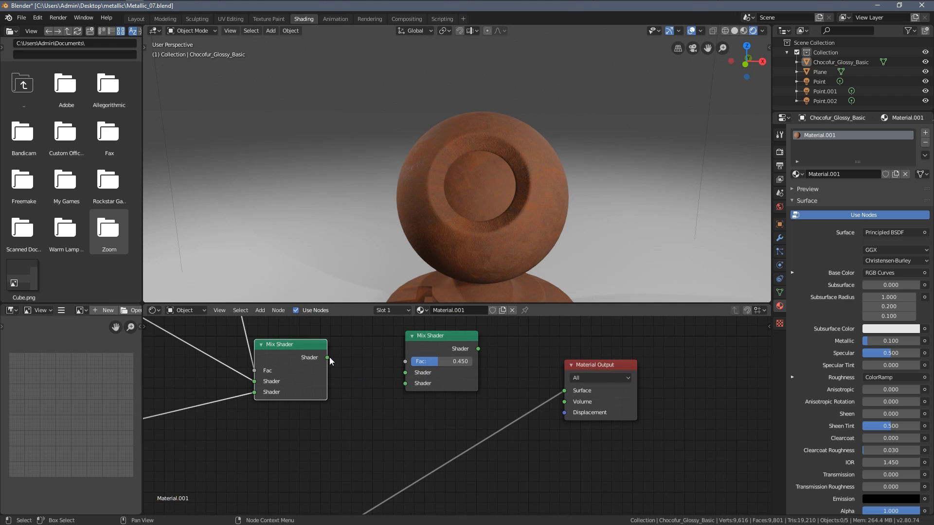
left_click_drag(328, 360, 414, 379)
left_click_drag(564, 394, 509, 412)
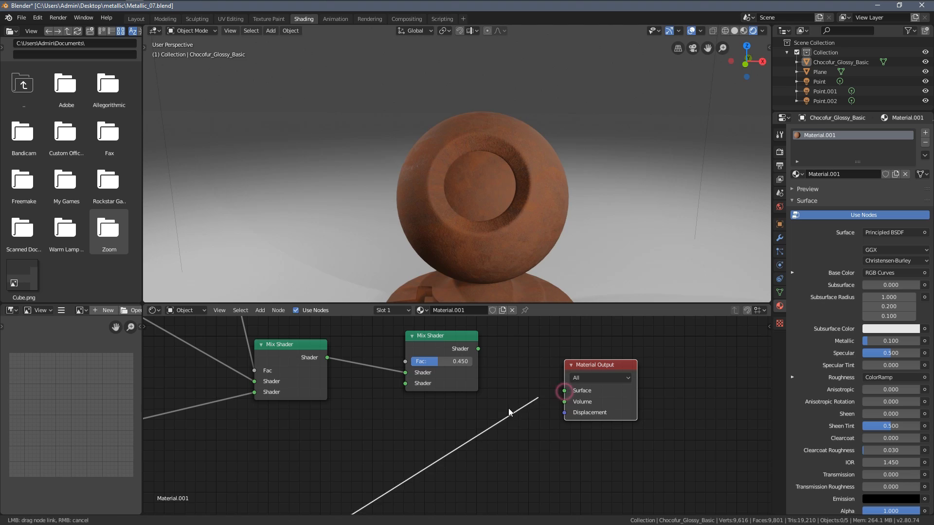
left_click_drag(409, 389, 407, 385)
middle_click_drag(487, 382, 516, 434)
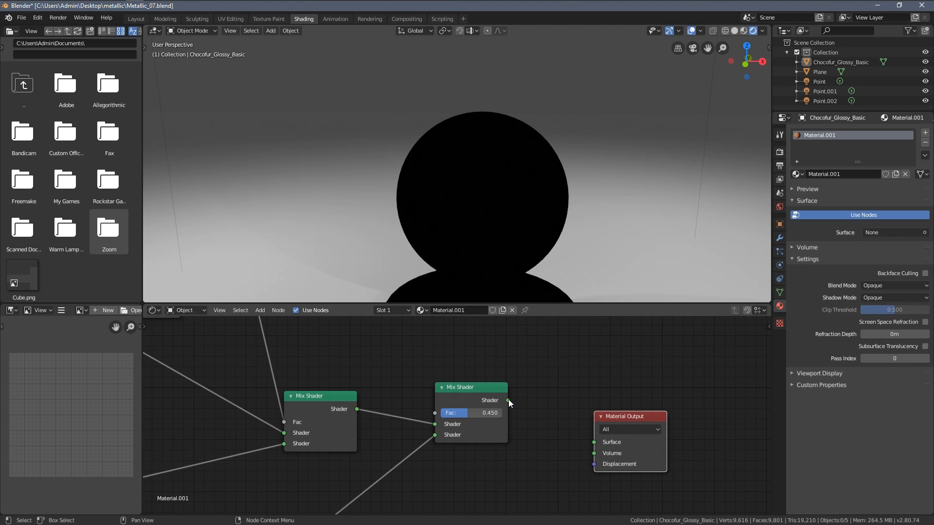
left_click_drag(599, 446, 600, 444)
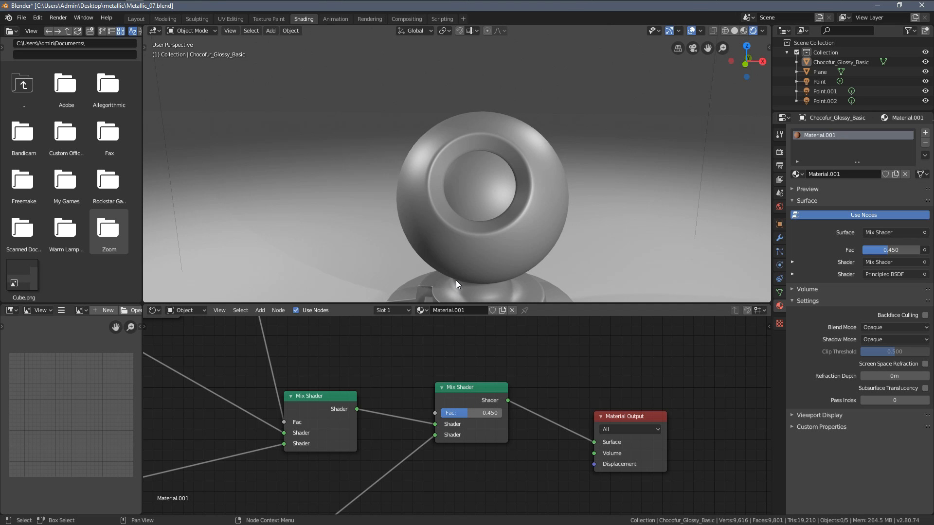
Step: Try a factor of 0.617 on the duplicated Mix Shader, inspect the ball, and set the factor to 0.342
left_click_drag(483, 413, 493, 413)
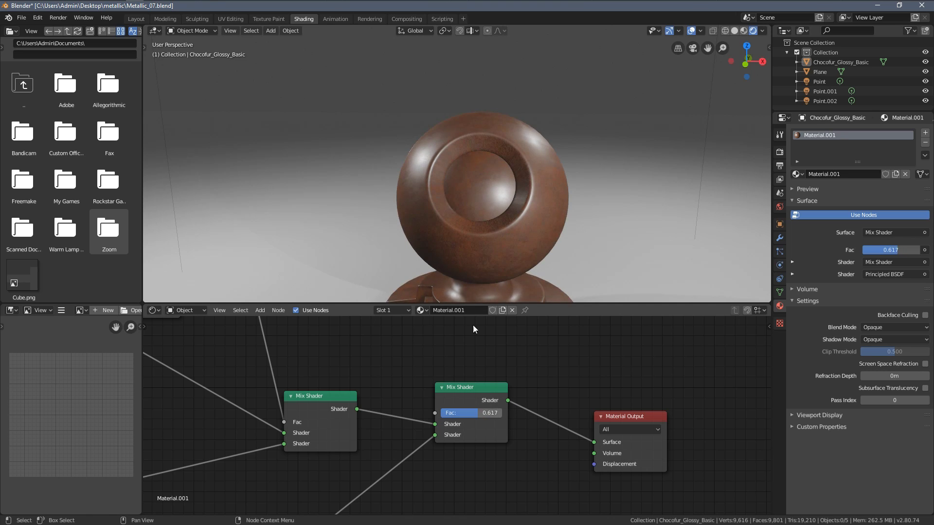
middle_click_drag(476, 258, 490, 271)
scroll(478, 417, "up", 3)
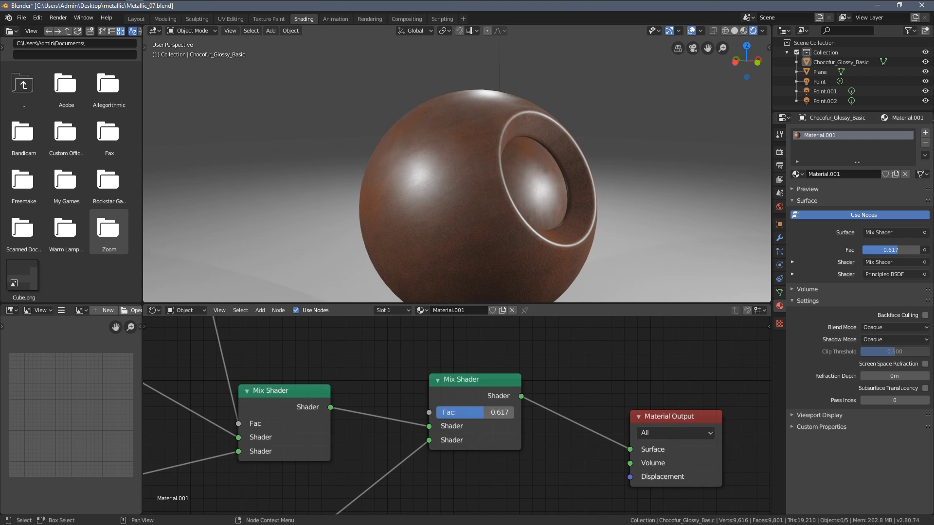
left_click_drag(477, 416, 456, 413)
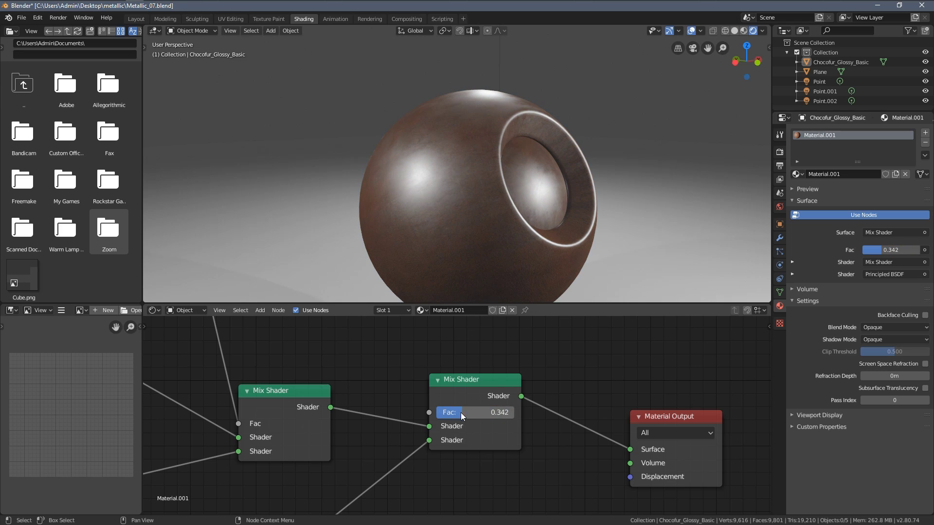
Step: Move the Material Output up and connect the blue-and-red diffuse Mix Shader to its Surface for previewing the mask
scroll(456, 413, "down", 4)
scroll(456, 413, "down", 2)
scroll(389, 370, "up", 3)
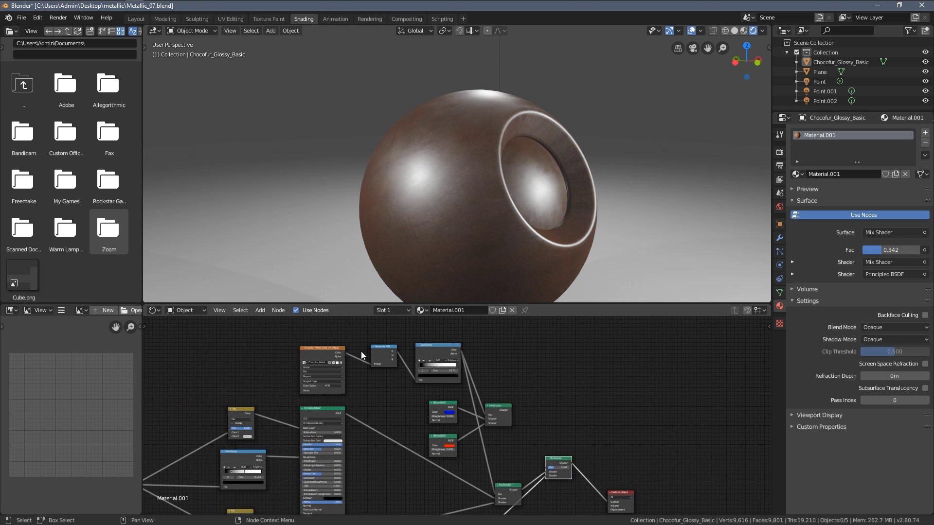
scroll(535, 424, "up", 3)
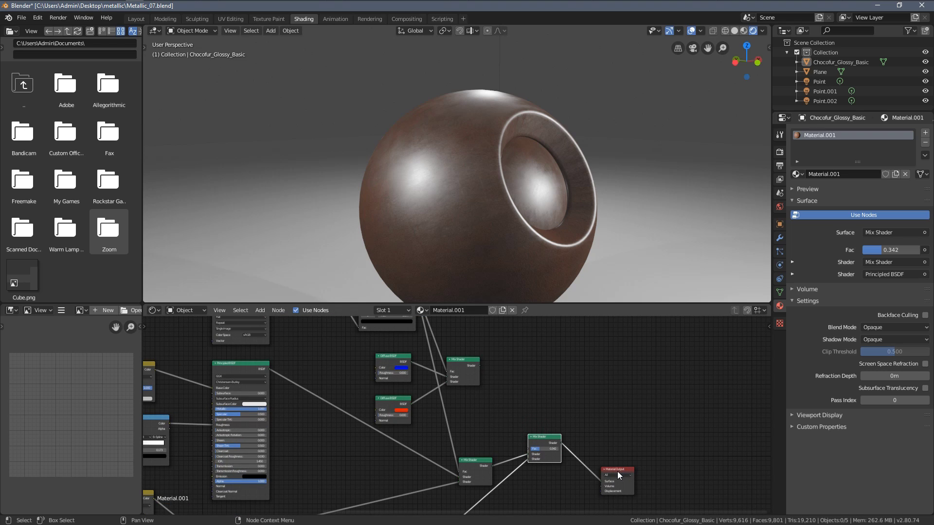
left_click_drag(619, 475, 596, 379)
scroll(563, 390, "up", 3)
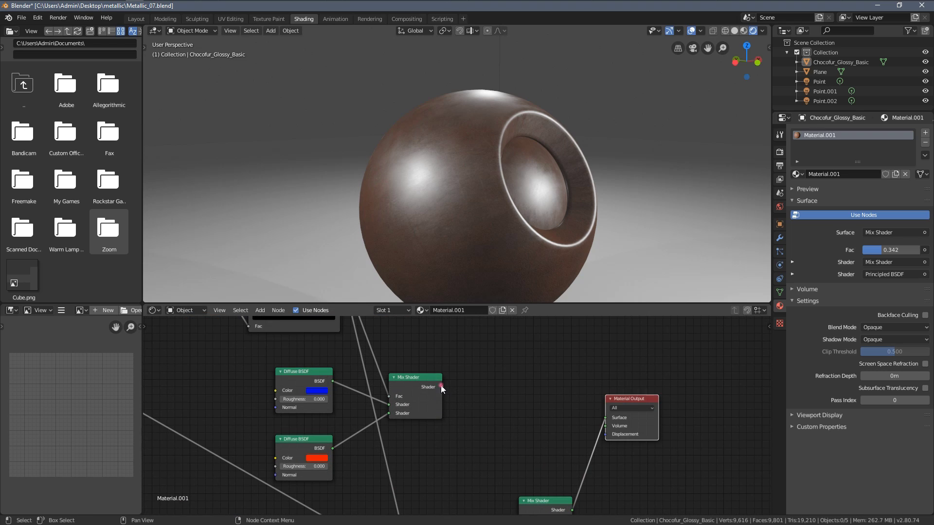
left_click_drag(605, 423, 606, 419)
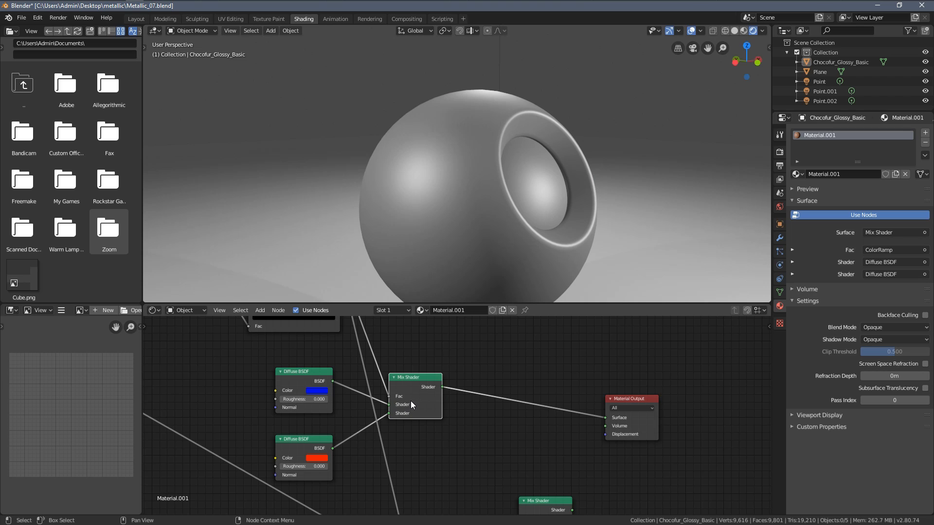
Step: Connect the Separate RGB node's B output to the factor of the blue-and-red Mix Shader
scroll(405, 404, "down", 3)
middle_click_drag(350, 340, 417, 424)
scroll(417, 422, "up", 3)
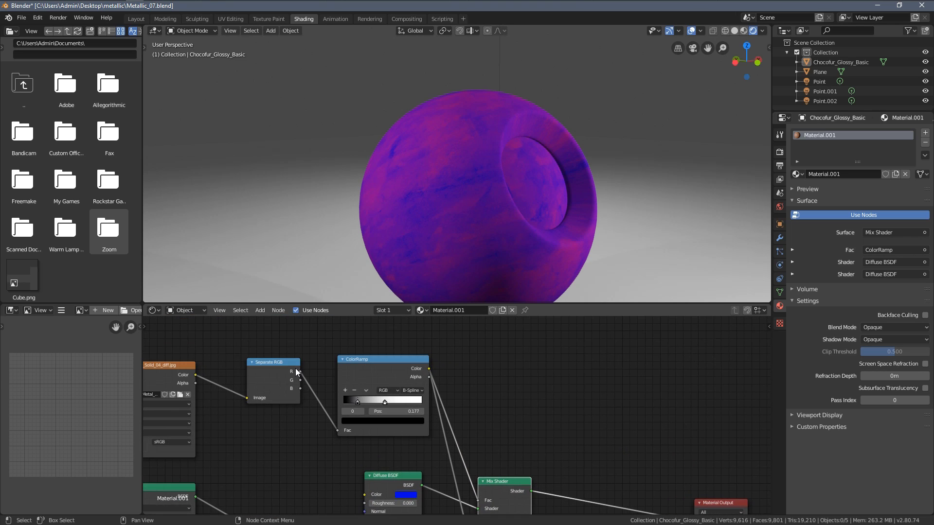
left_click_drag(360, 365, 370, 332)
middle_click_drag(379, 416, 433, 396)
left_click_drag(356, 369, 635, 436)
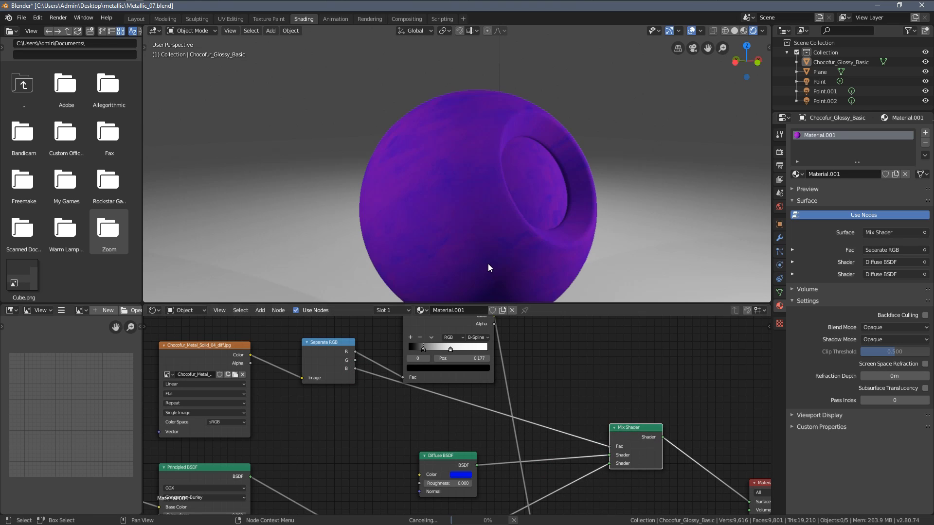
Step: Move the existing ColorRamp aside and insert a new ColorRamp between Separate RGB's B output and the preview Mix Shader's factor
middle_click_drag(461, 323, 467, 393)
left_click_drag(449, 371, 432, 330)
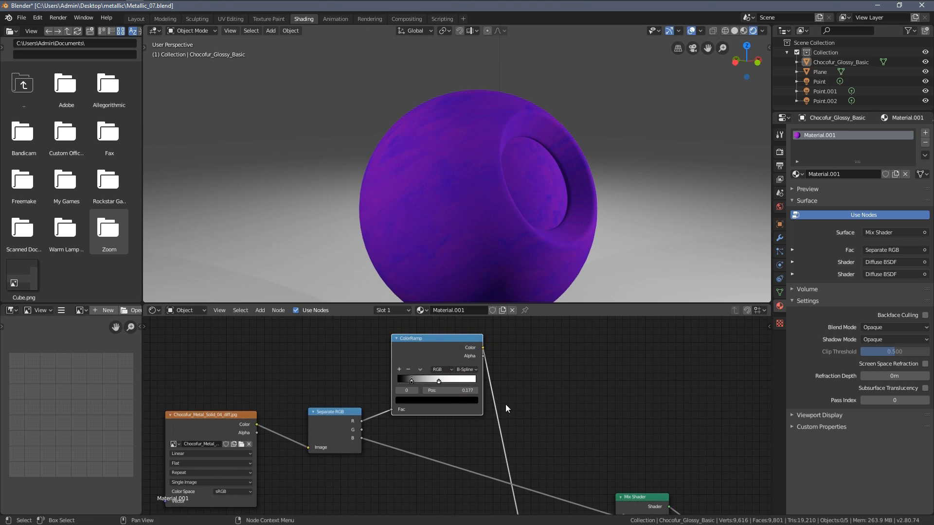
scroll(496, 390, "up", 3)
key("shift+a")
mouse_move(535, 377)
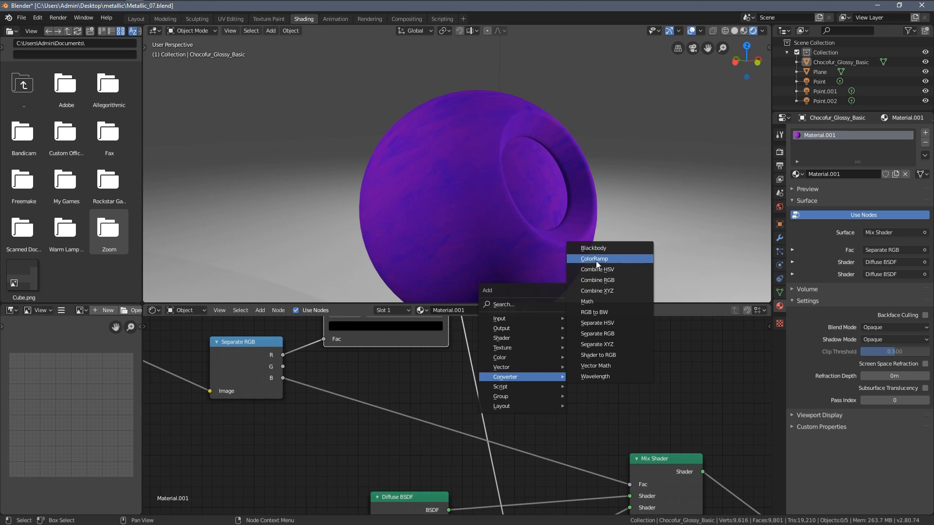
left_click(595, 258)
left_click(375, 373)
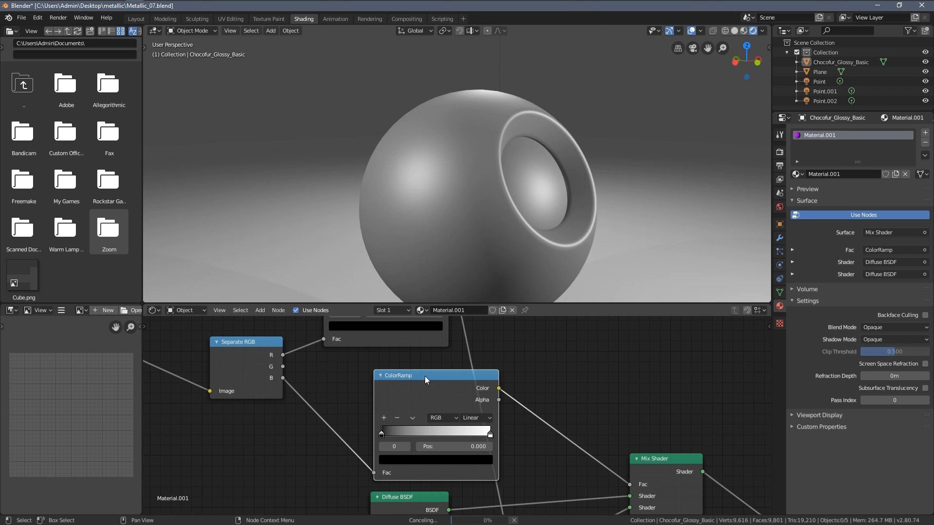
left_click_drag(425, 376, 478, 365)
Step: Set the new ColorRamp to Ease interpolation, shift its black stop inward, and place its white stop at 0.282
scroll(512, 394, "up", 3)
left_click(569, 406)
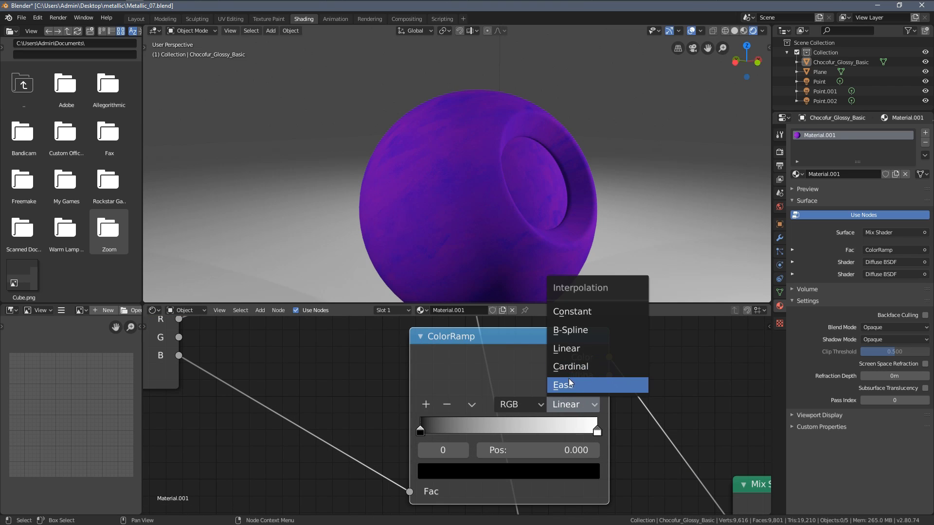
left_click(572, 384)
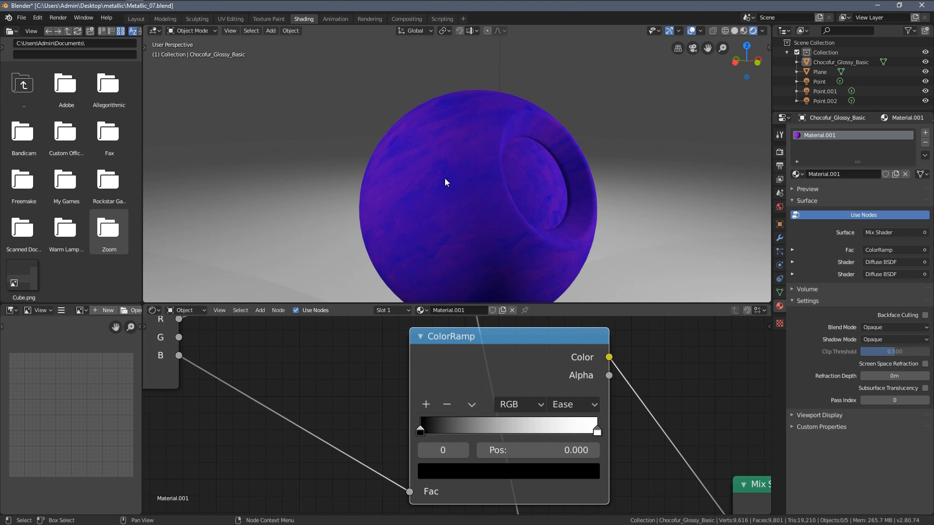
left_click_drag(431, 430, 455, 431)
left_click_drag(597, 432, 530, 432)
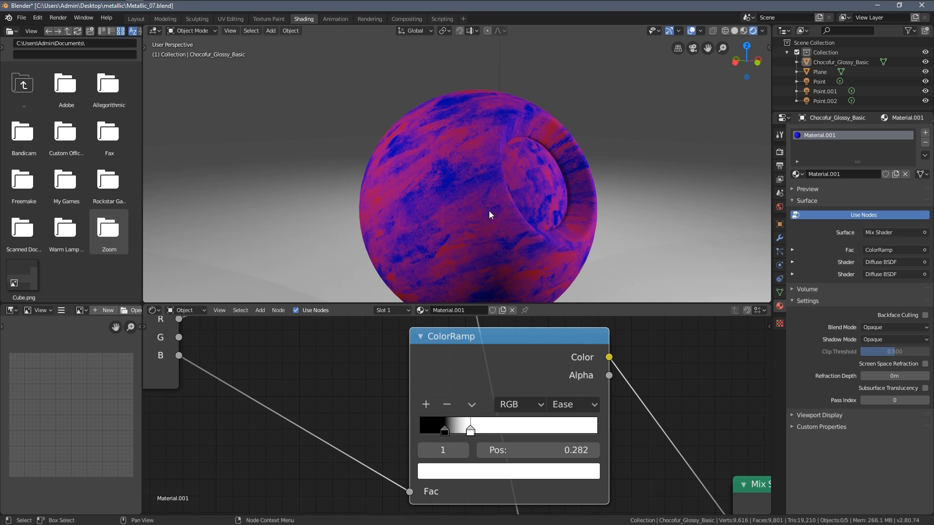
Step: Examine the blue-and-red mask around the ball up close and fine-tune the new ColorRamp's black stop to 0.132
scroll(470, 262, "up", 4)
middle_click_drag(456, 216, 525, 233)
middle_click_drag(460, 236, 499, 215)
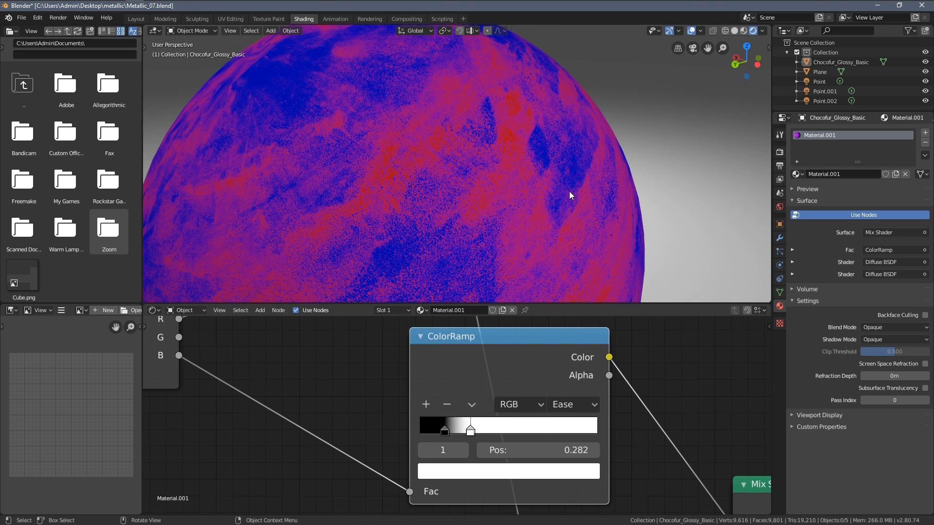
scroll(496, 185, "down", 5)
middle_click_drag(425, 179, 520, 206)
scroll(486, 209, "up", 6)
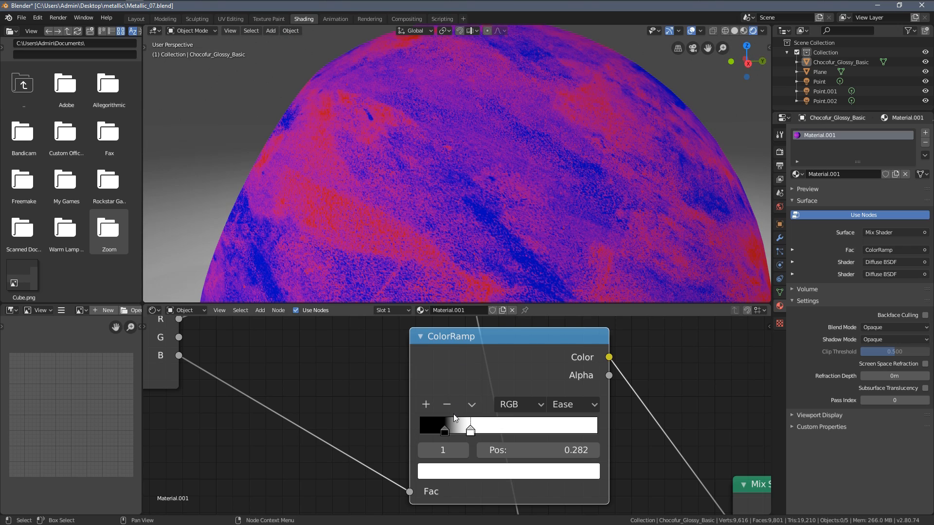
mouse_move(451, 435)
left_mouse_down()
mouse_move(441, 436)
mouse_move(463, 431)
mouse_move(443, 432)
left_mouse_up()
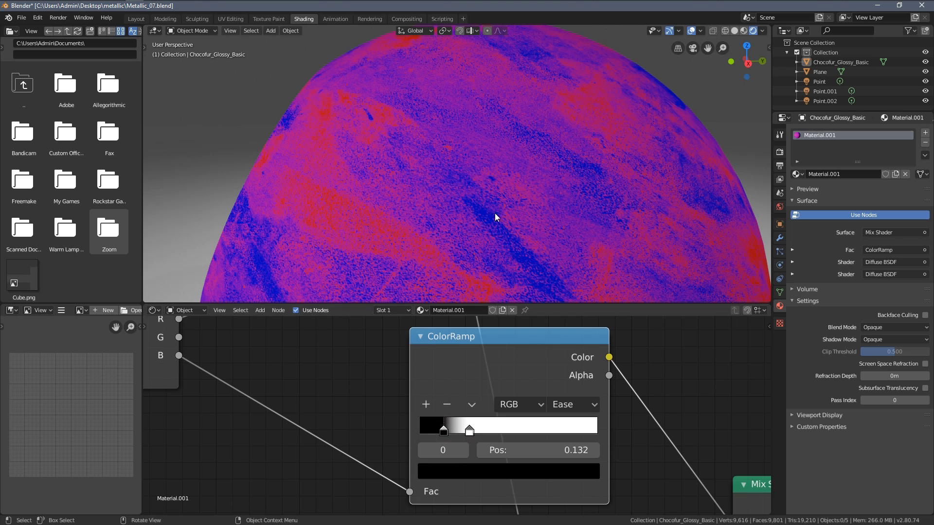
Step: Connect the new ColorRamp's Color output to the factor of the steel-and-rust Mix Shader and link that shader to the Material Output's Surface
scroll(515, 418, "down", 4)
scroll(515, 419, "down", 6)
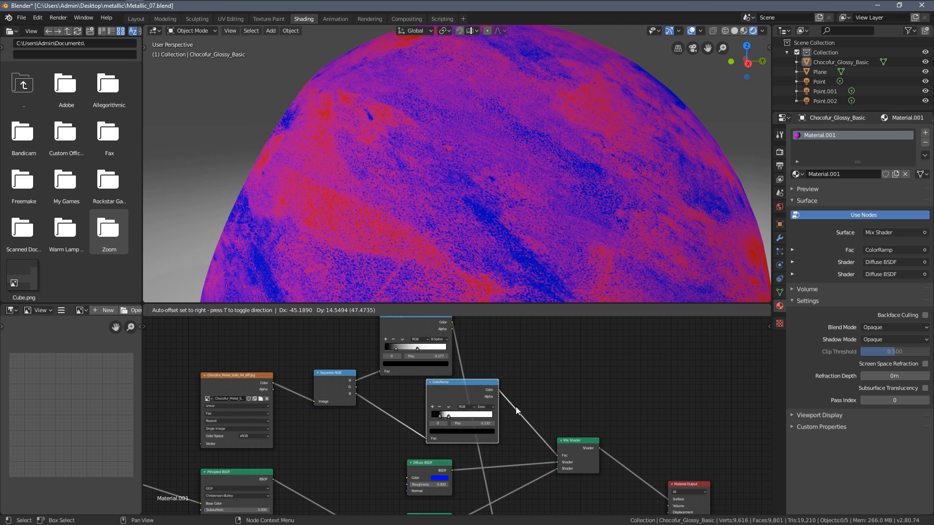
left_click_drag(479, 454, 488, 457)
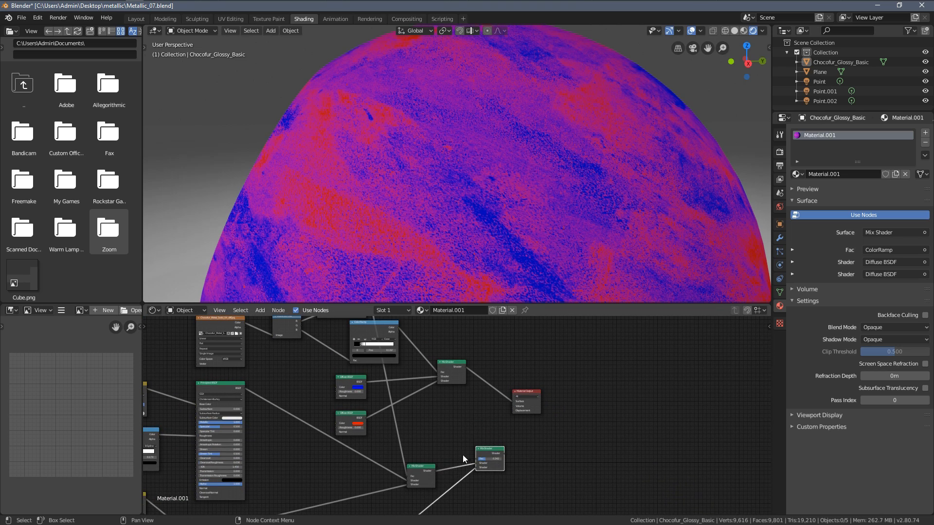
left_click_drag(413, 468, 380, 461)
left_click_drag(483, 450, 445, 410)
scroll(432, 381, "up", 5)
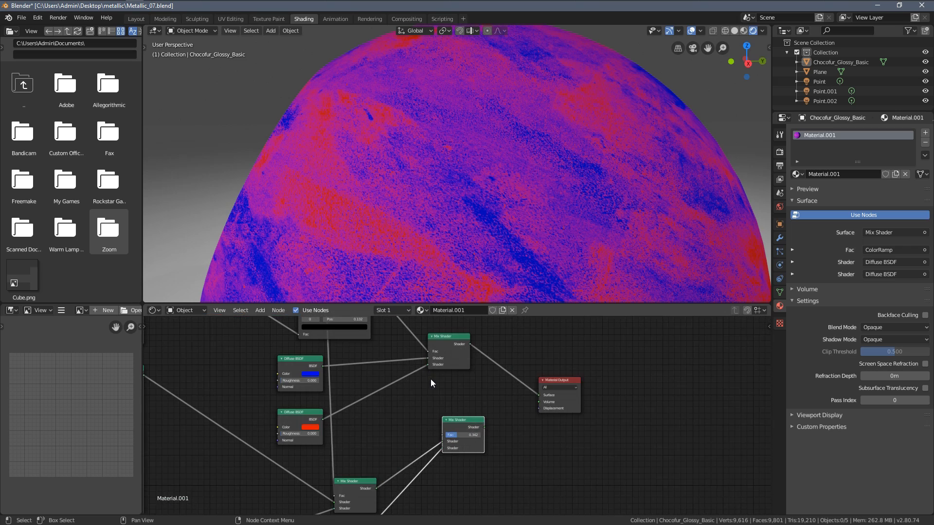
middle_click_drag(432, 381, 470, 434)
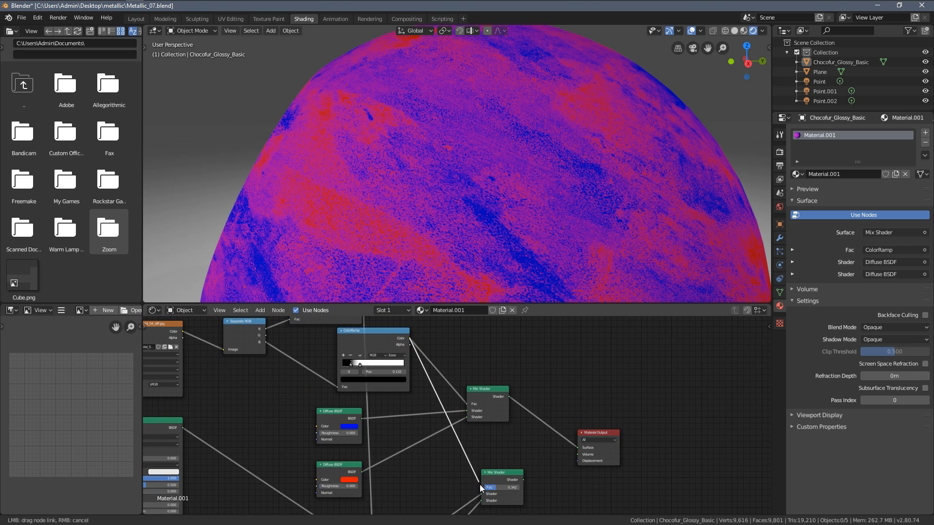
left_click_drag(479, 484, 481, 486)
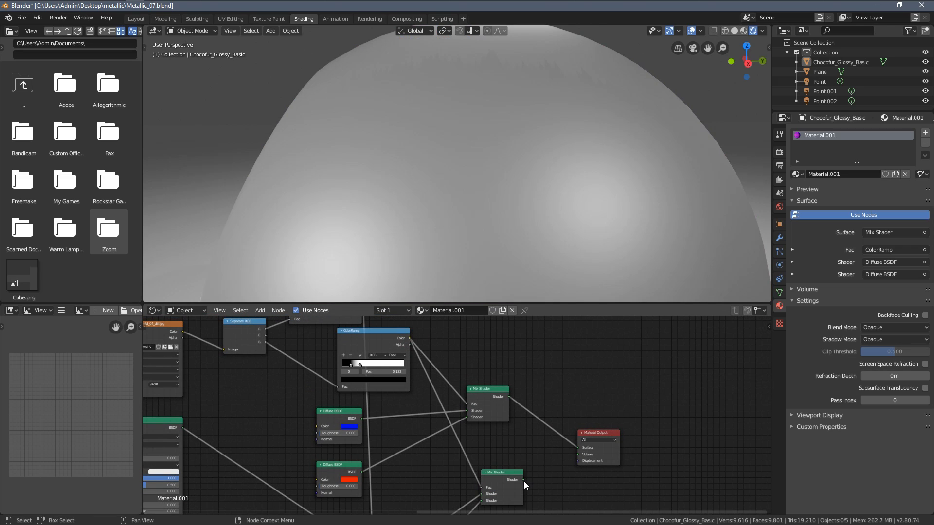
left_click(523, 480)
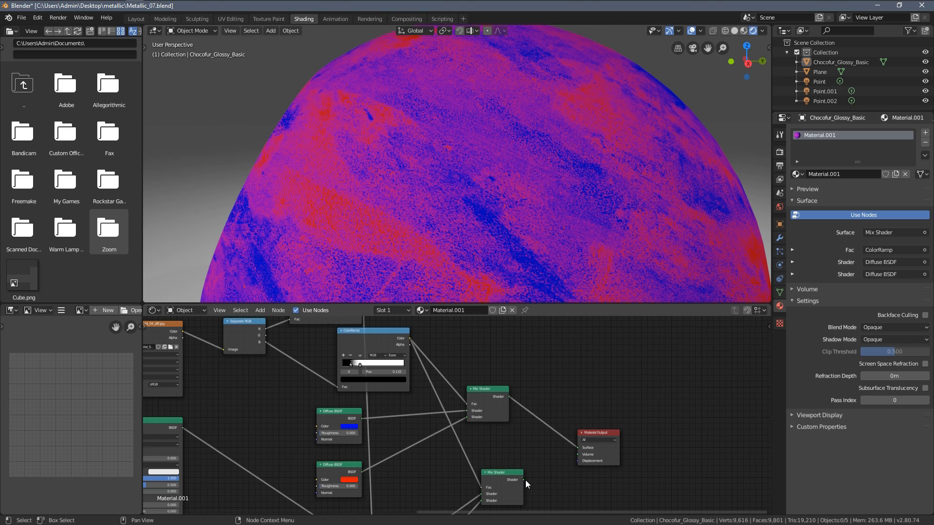
left_click_drag(524, 481, 570, 452)
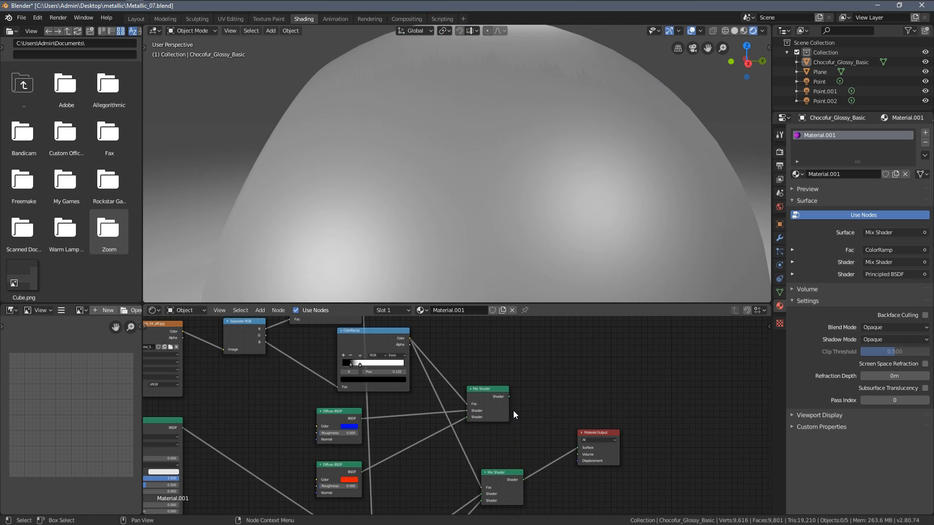
Step: Delete the preview Mix Shader together with its blue and red Diffuse BSDF nodes
left_click(486, 390)
scroll(486, 391, "down", 1)
scroll(486, 391, "up", 2)
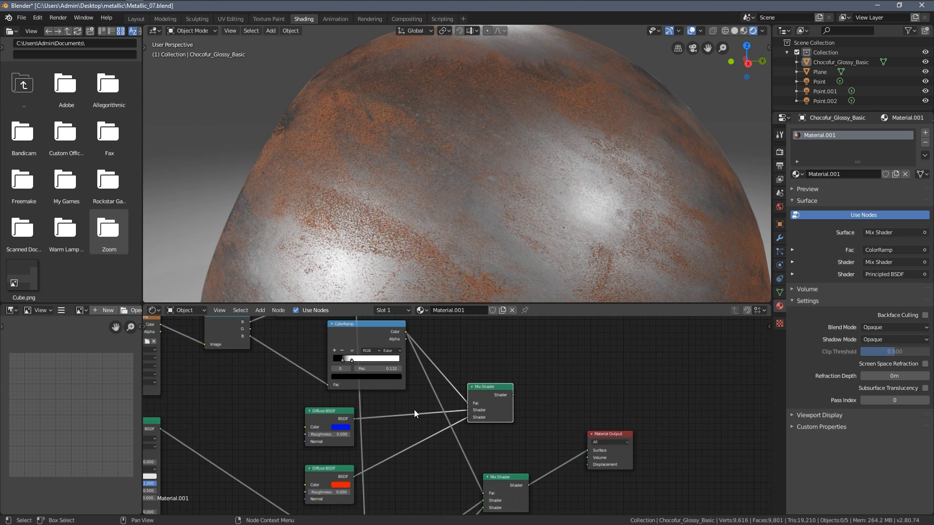
key("x")
left_click(331, 413)
left_click(332, 472)
key("x")
Step: Rearrange the two remaining Mix Shaders and place the new ColorRamp directly below the first one
scroll(332, 474, "down", 3)
left_click(480, 453)
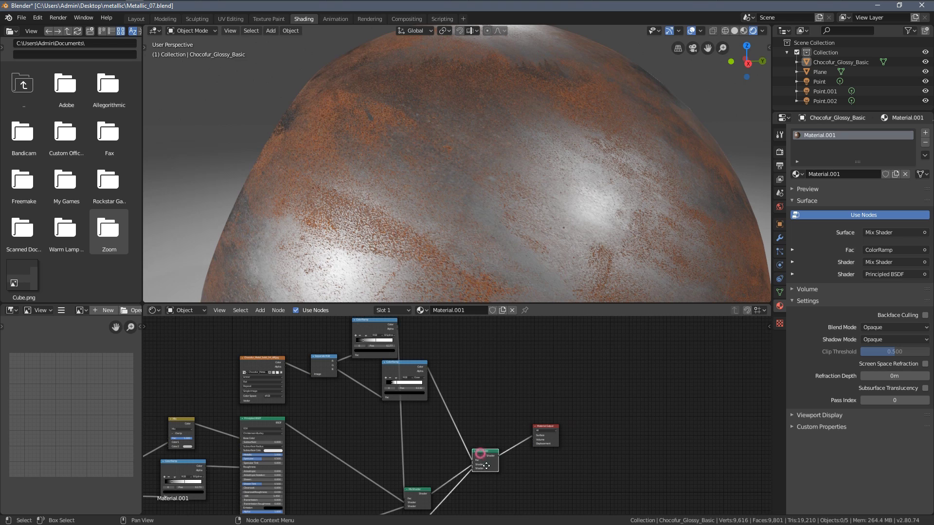
left_click_drag(417, 493, 410, 463)
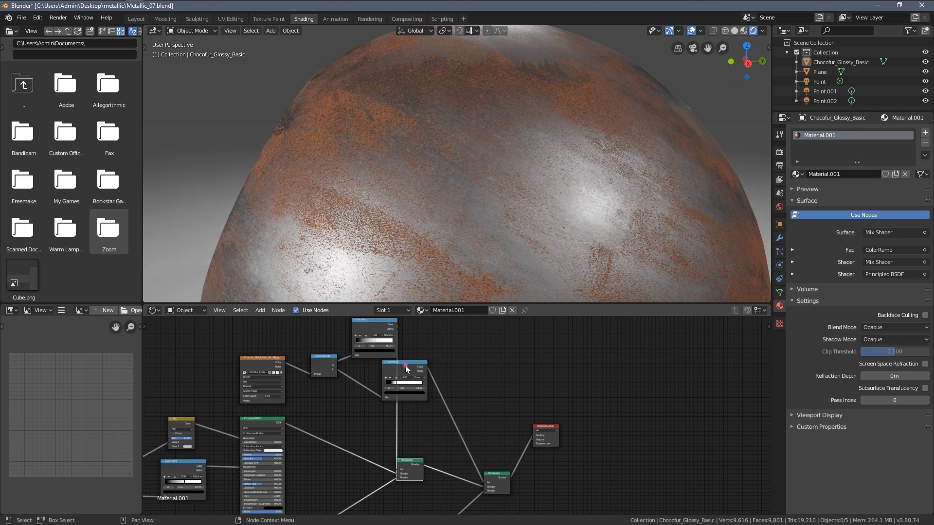
left_click_drag(406, 366, 384, 393)
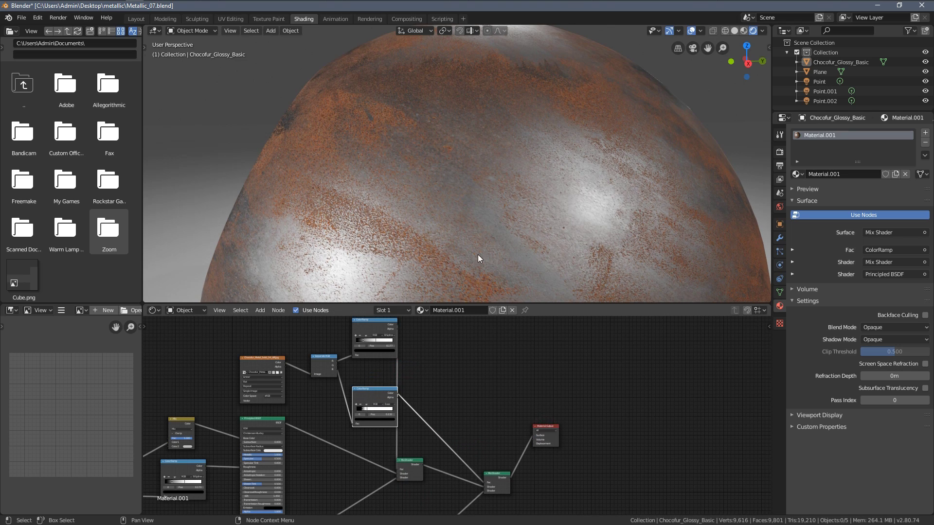
Step: Examine the rusty steel material around the shader ball and review the complete node tree
scroll(478, 255, "down", 4)
middle_click_drag(515, 175, 374, 195)
scroll(503, 190, "up", 5)
scroll(494, 185, "down", 4)
scroll(492, 181, "down", 1)
scroll(380, 423, "down", 6)
middle_click_drag(387, 440, 425, 500)
scroll(392, 428, "down", 4)
middle_click_drag(392, 405, 398, 443)
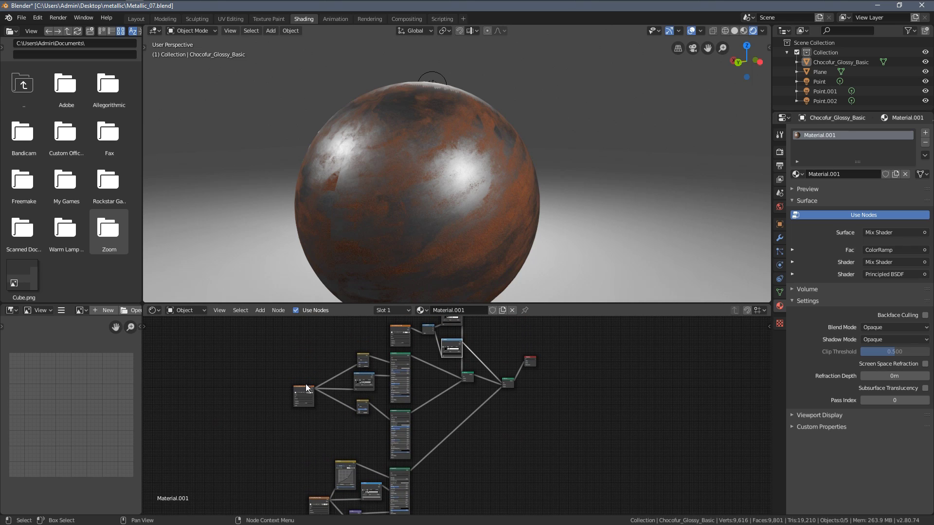
scroll(459, 430, "up", 3)
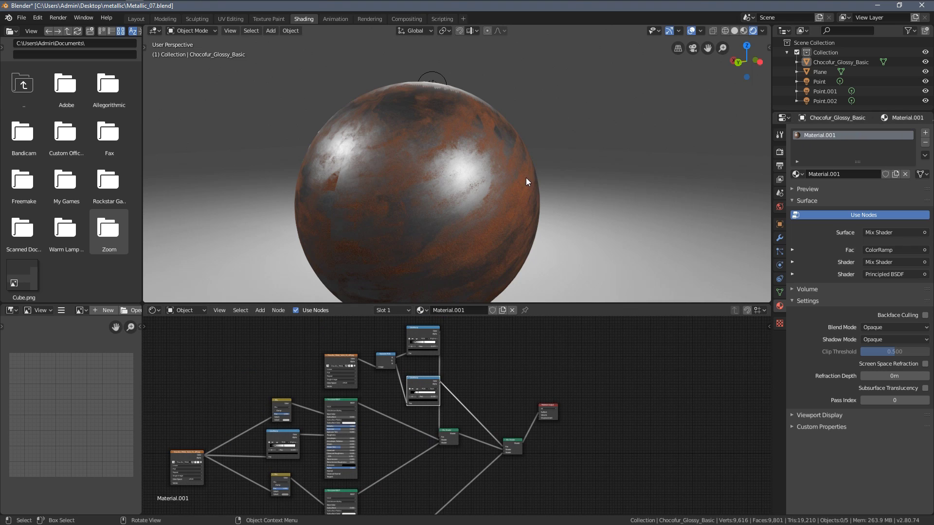
scroll(525, 182, "up", 3)
middle_click_drag(526, 181, 428, 194)
middle_click_drag(627, 200, 559, 205)
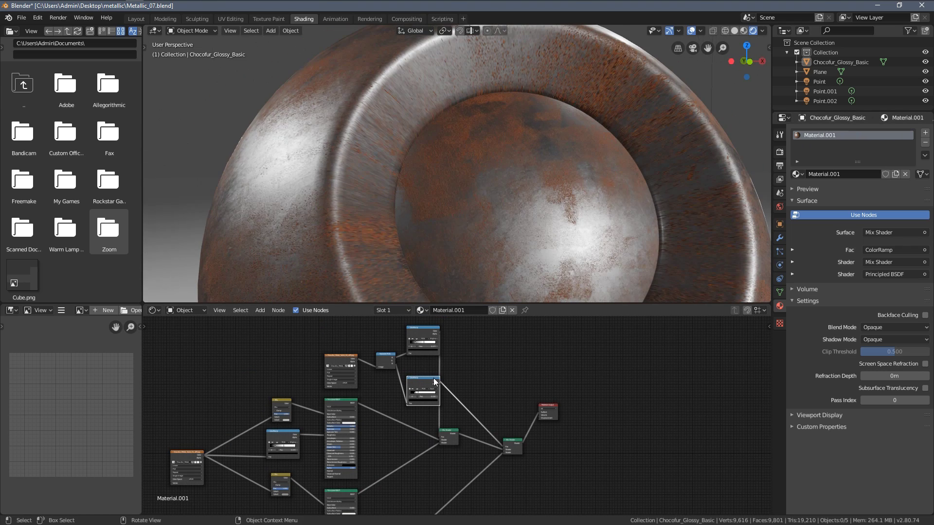
scroll(379, 458, "down", 2)
middle_click_drag(377, 459, 427, 373)
scroll(384, 383, "down", 2)
scroll(398, 355, "up", 1)
scroll(437, 374, "up", 1)
scroll(511, 379, "up", 4)
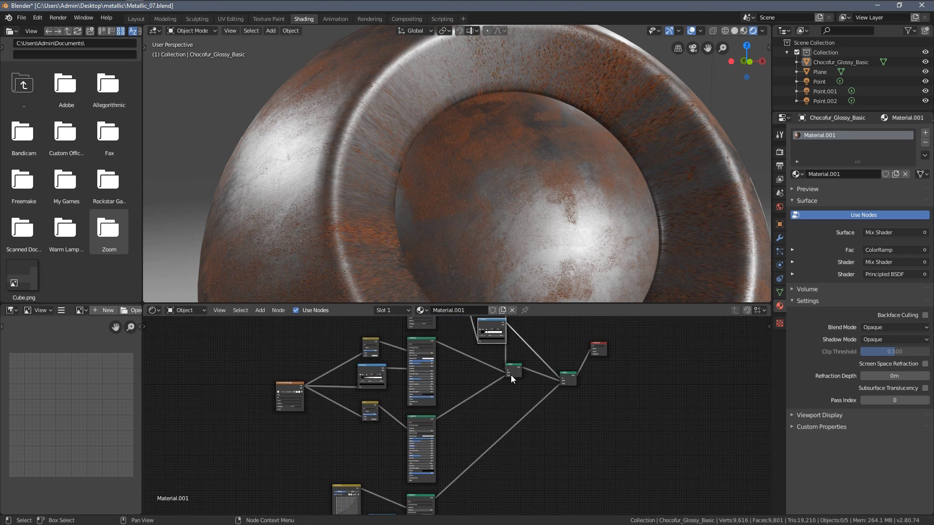
Step: Tidy the node layout by spacing the two Mix Shaders before the Material Output and repositioning a ColorRamp
middle_click_drag(521, 371, 458, 434)
scroll(456, 433, "up", 5)
left_click_drag(450, 438, 469, 436)
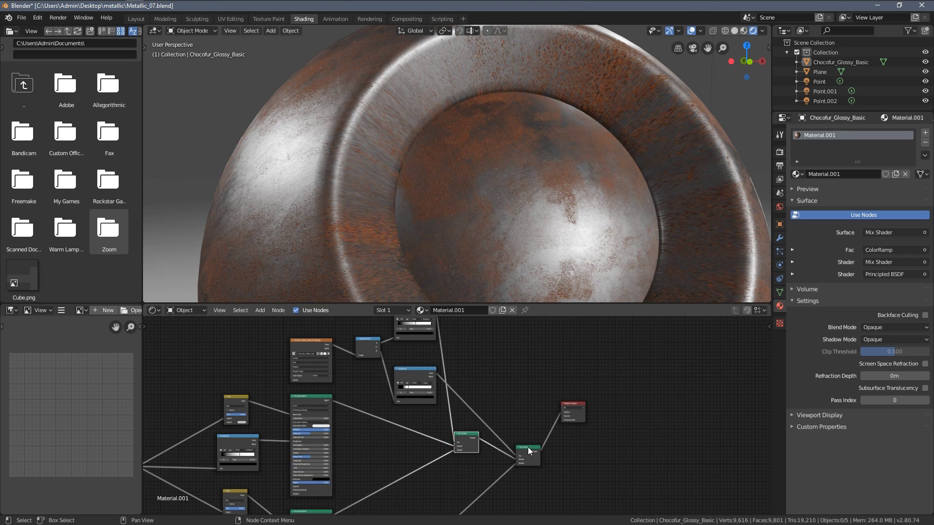
left_click_drag(528, 448, 532, 426)
left_click_drag(471, 436, 470, 423)
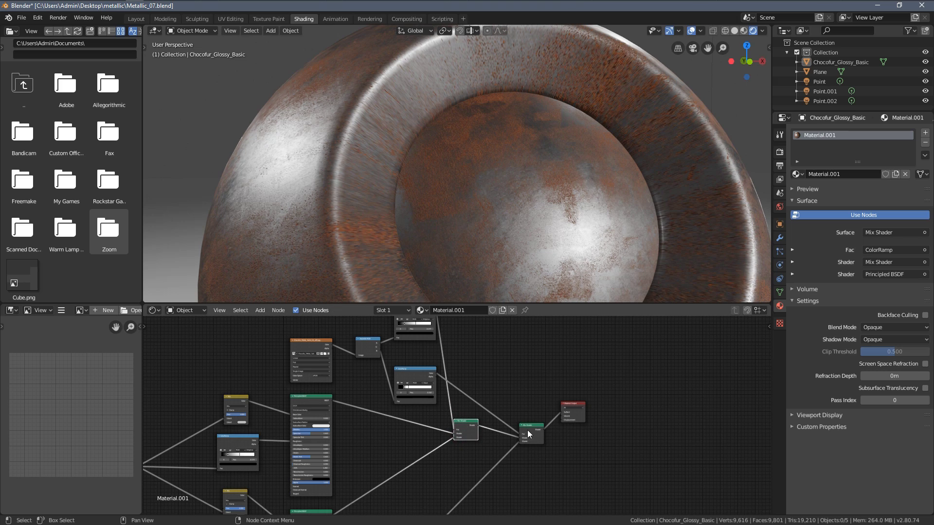
left_click_drag(528, 431, 515, 415)
middle_click_drag(482, 387, 496, 436)
scroll(476, 428, "up", 4)
left_click_drag(434, 422, 440, 400)
Step: Spread the rust by shifting the rust mask ColorRamp's black stop closer to the start and setting its white stop to 0.195
middle_click_drag(522, 259, 459, 217)
scroll(459, 217, "down", 1)
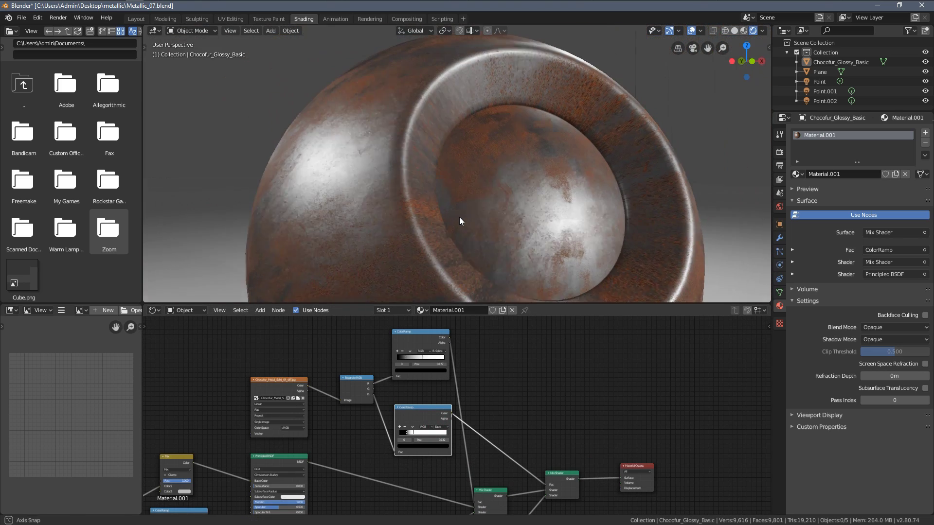
scroll(461, 425, "up", 4)
scroll(425, 429, "up", 4)
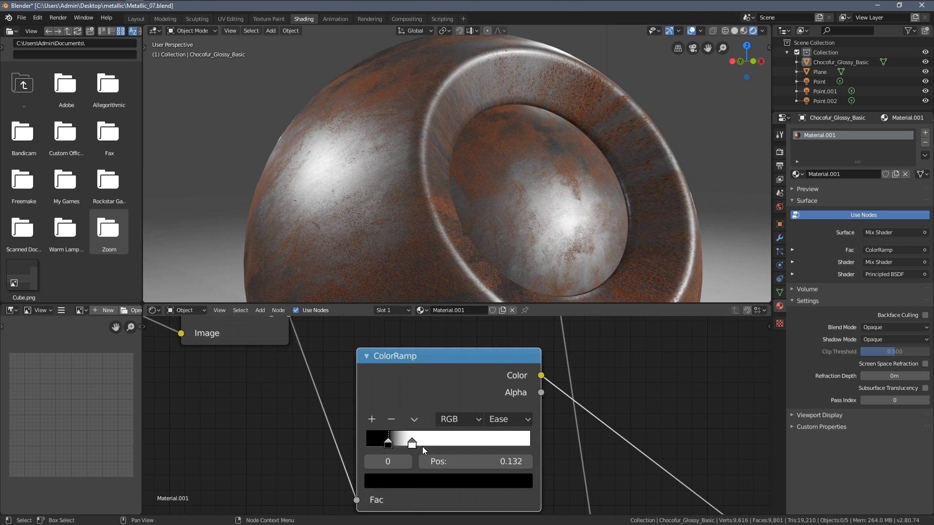
mouse_move(413, 445)
left_mouse_down()
mouse_move(446, 449)
mouse_move(380, 442)
mouse_move(416, 443)
mouse_move(401, 442)
left_mouse_up()
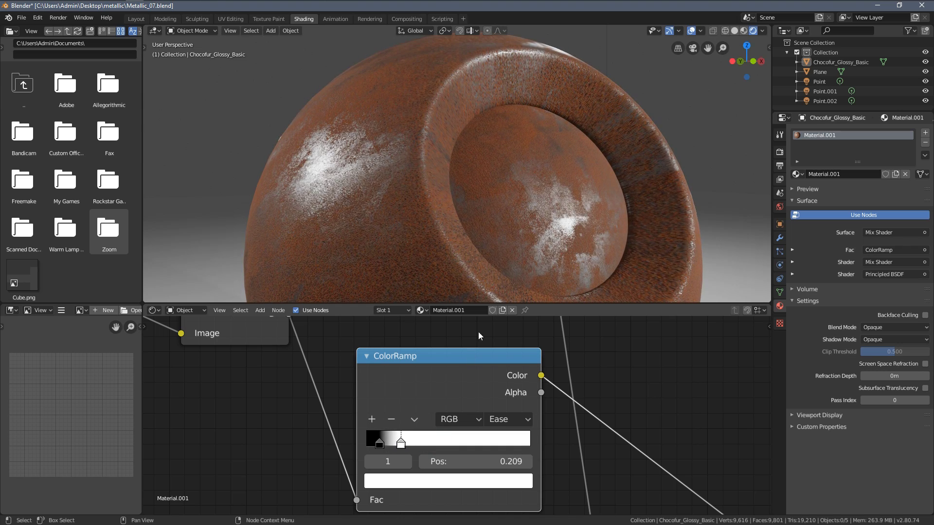
middle_click_drag(501, 282, 509, 195)
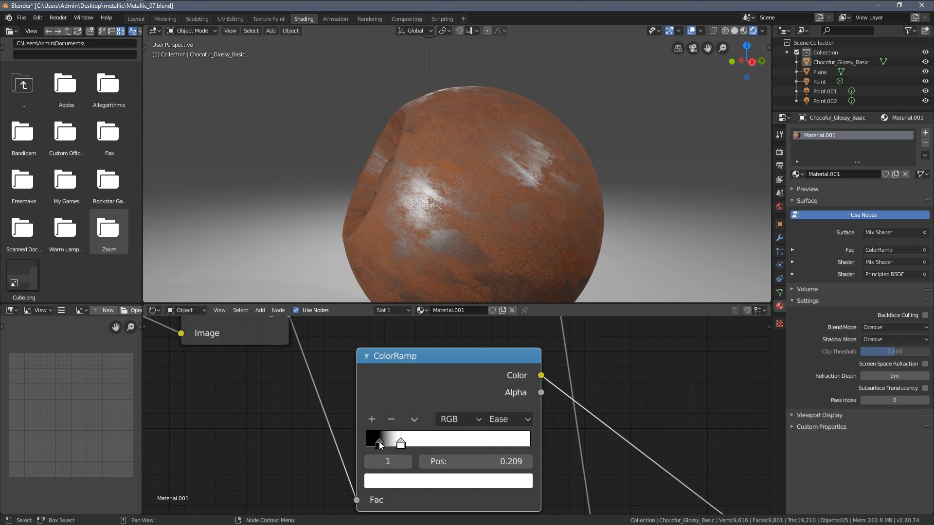
left_click_drag(380, 443, 397, 443)
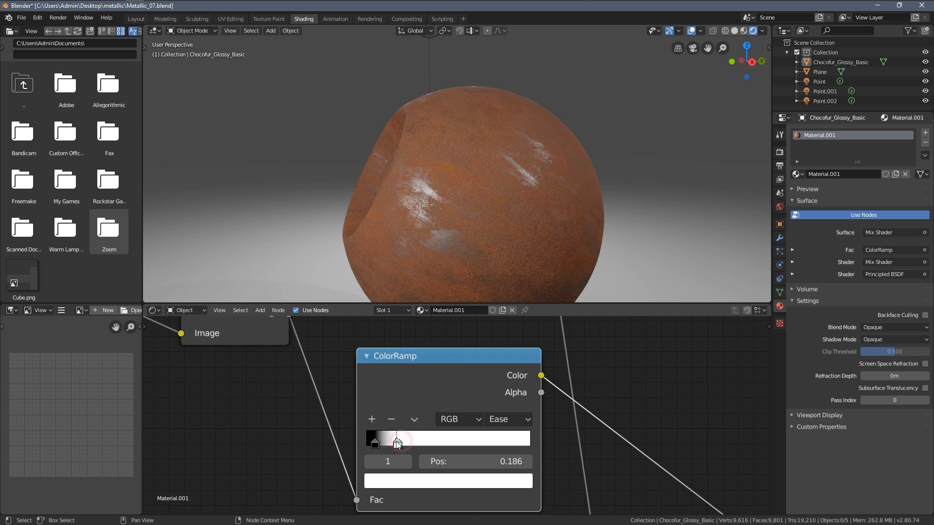
Step: Assign the existing Material.001 to the ground plane
scroll(472, 223, "down", 6)
left_click(738, 226)
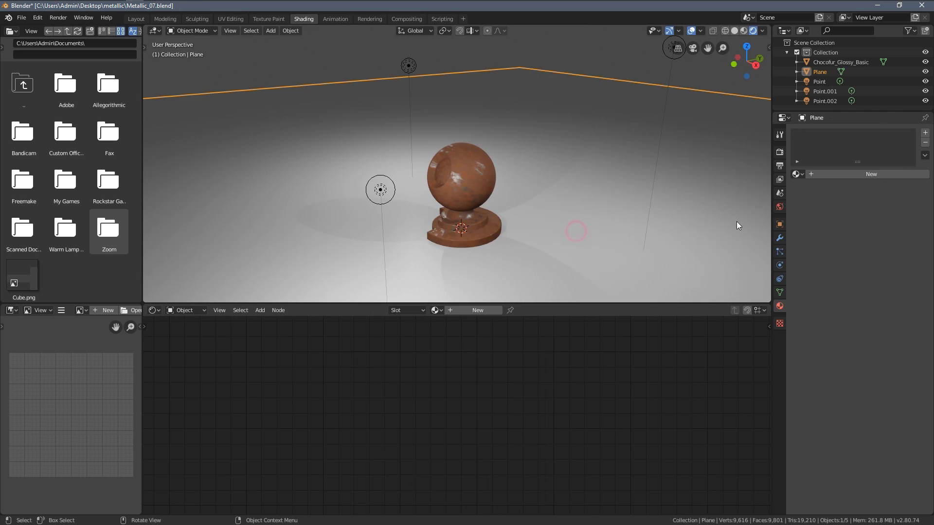
left_click(797, 174)
left_click(819, 188)
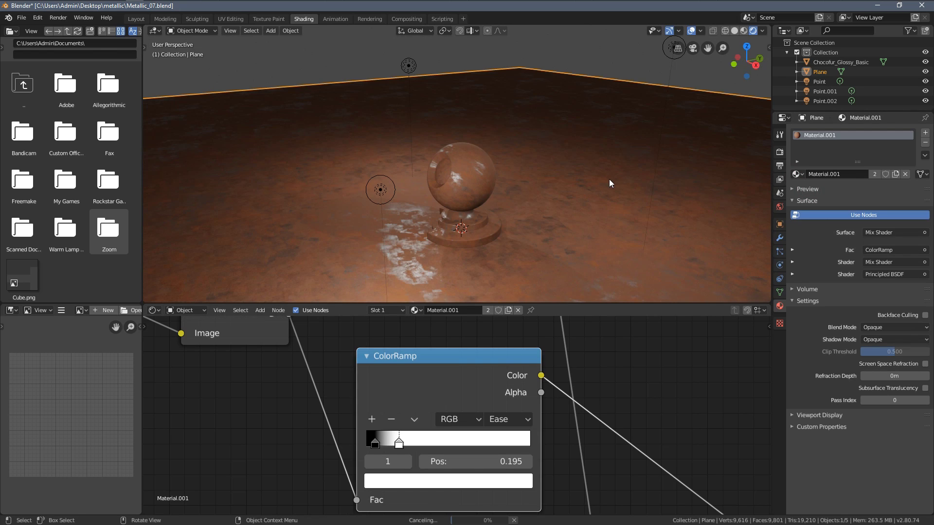
Step: Add a Monkey mesh and move it beside the shader ball, above the ground plane
middle_click_drag(609, 179, 574, 168)
key("shift+a")
mouse_move(573, 172)
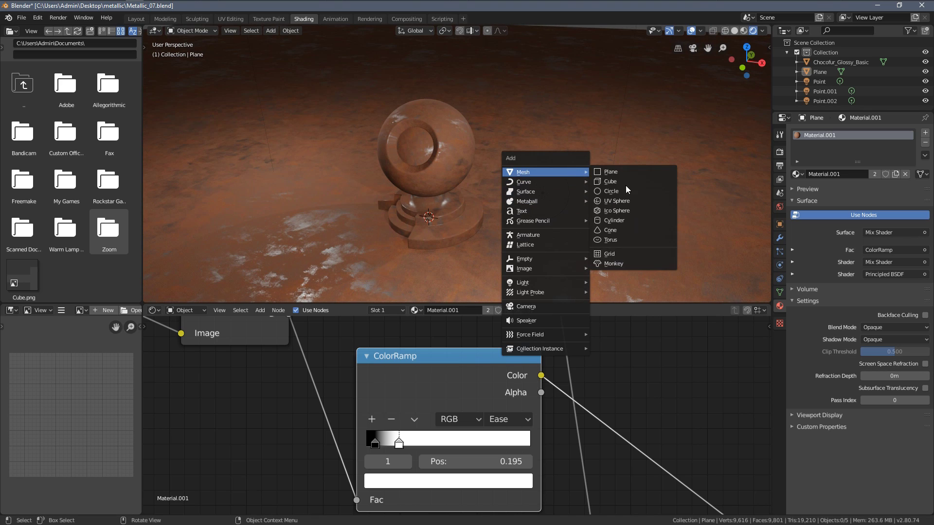
left_click(614, 263)
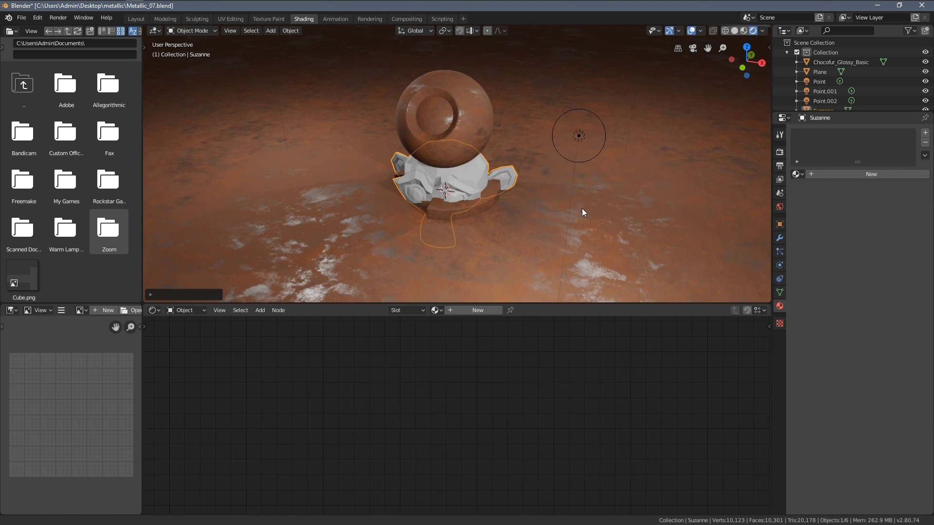
key("g")
left_click(702, 139)
middle_click_drag(702, 139, 598, 181, "shift")
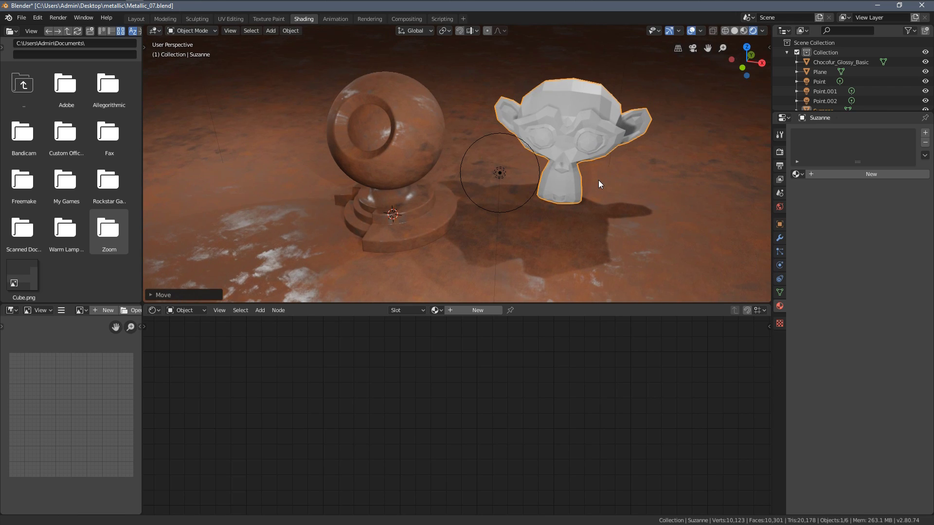
Step: Apply level 2 subdivision to the monkey head and shade it smooth
key("ctrl+2")
middle_click_drag(587, 124, 527, 141)
scroll(588, 152, "up", 5)
scroll(527, 141, "down", 3)
right_click(501, 141)
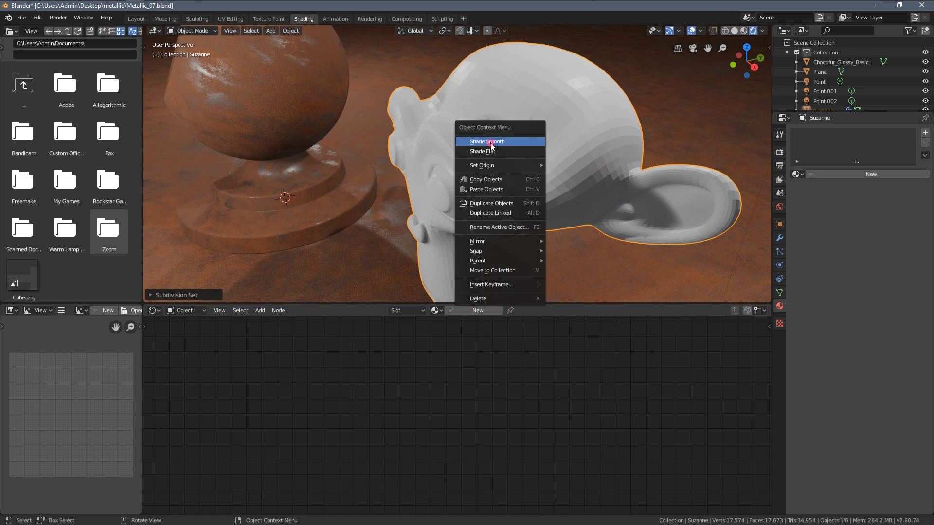
left_click(491, 142)
Step: Assign the existing Material.001 to the monkey head
left_click(796, 174)
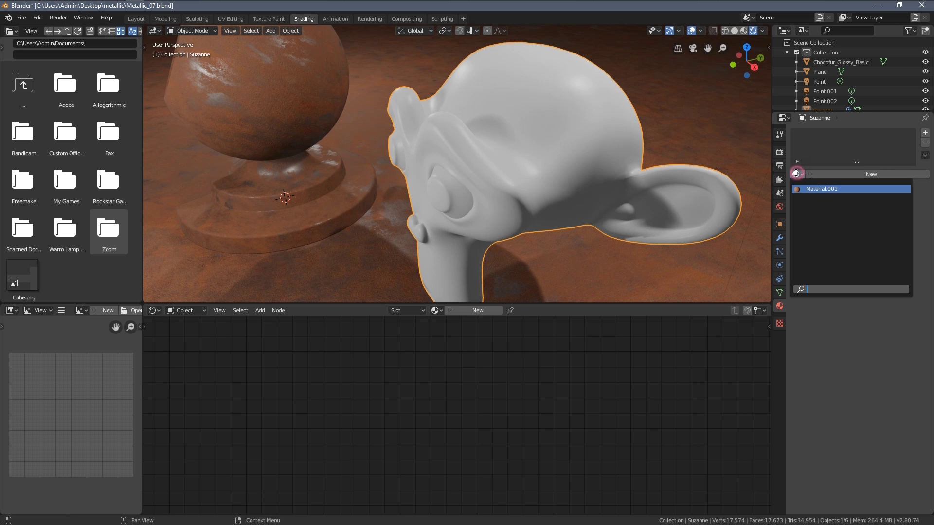
left_click(821, 189)
middle_click_drag(592, 184, 561, 130)
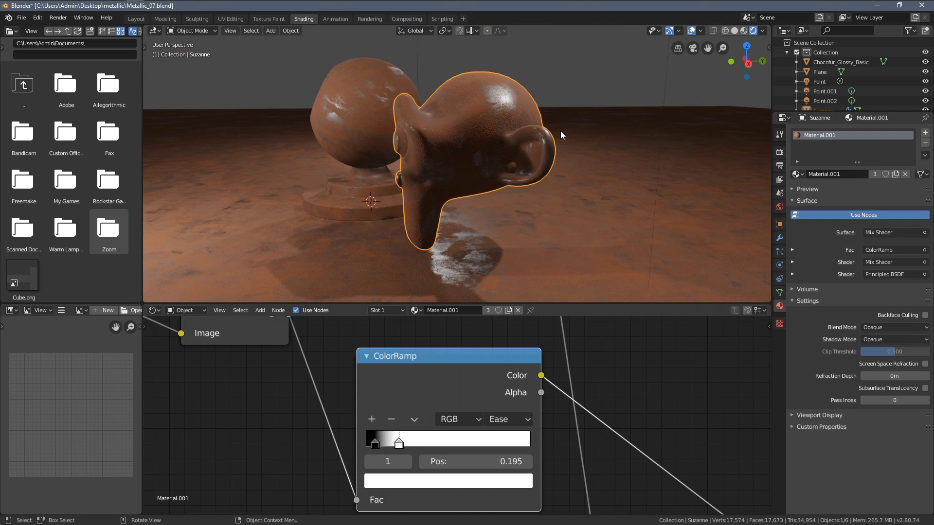
Step: Rotate the monkey head and lower it closer to the ground plane
key("r")
left_click(565, 194)
middle_click_drag(565, 194, 604, 166)
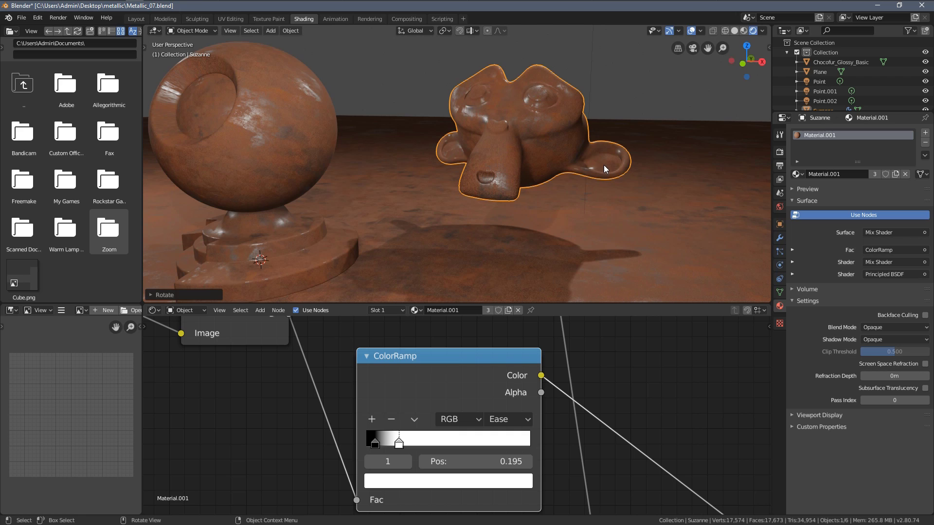
key("g")
left_click(596, 210)
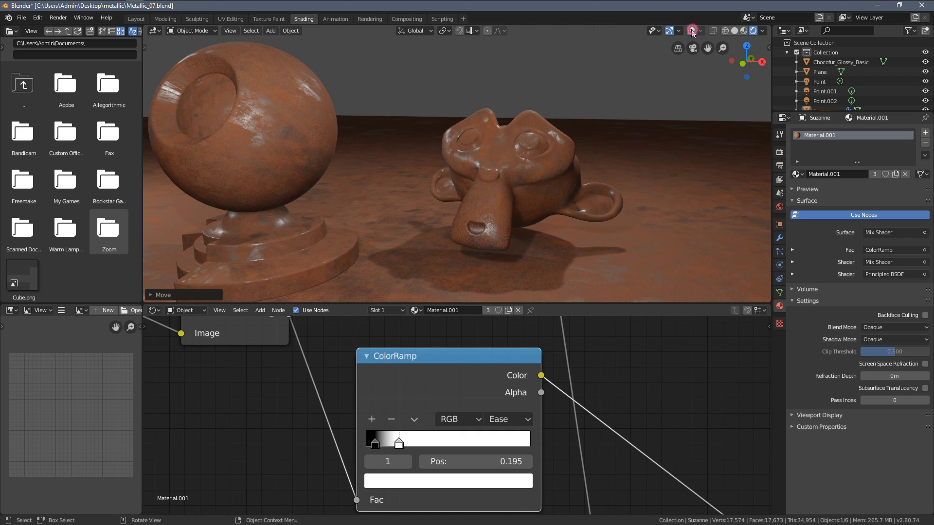
Step: Shift the rust mask ColorRamp's white stop outward to reveal more steel, and inspect the ball and monkey in the maximized viewport
middle_click_drag(555, 115, 572, 141)
scroll(570, 146, "up", 2)
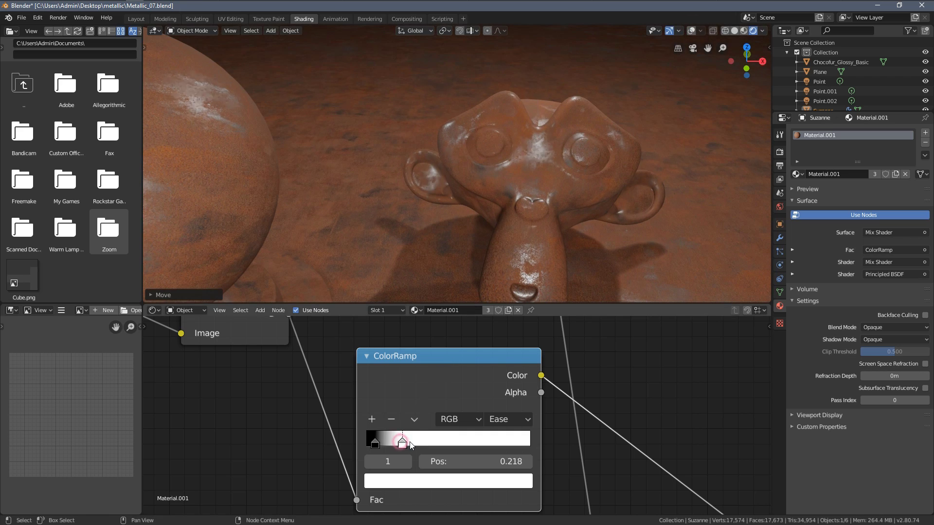
mouse_move(411, 445)
left_mouse_down()
mouse_move(392, 442)
mouse_move(403, 445)
left_mouse_up()
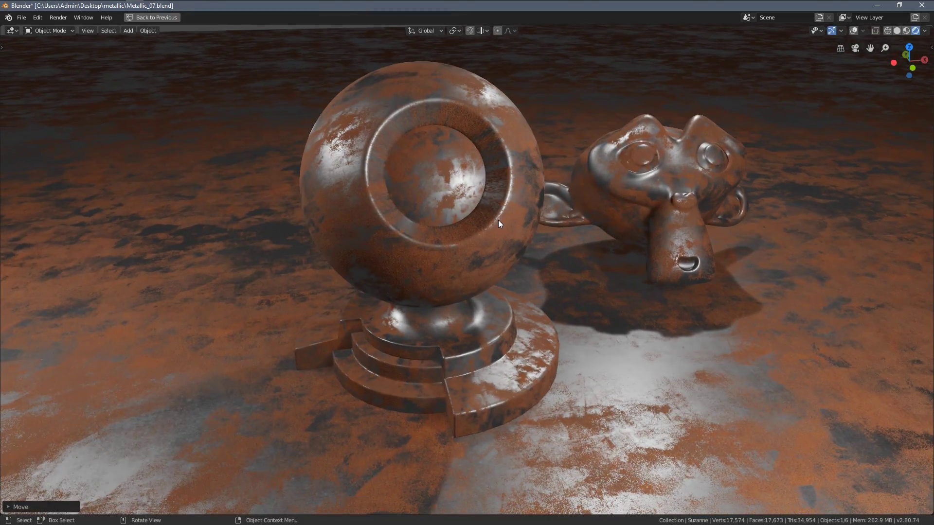
middle_click_drag(498, 220, 538, 258)
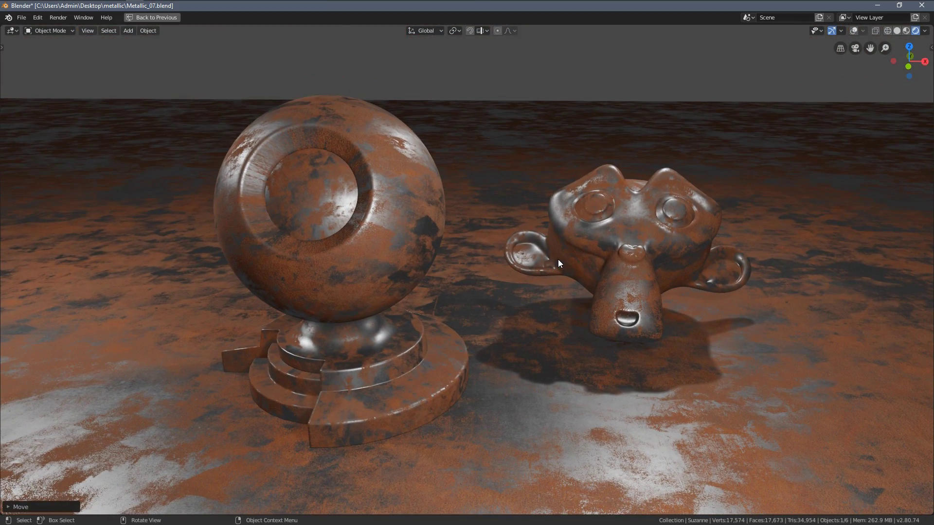